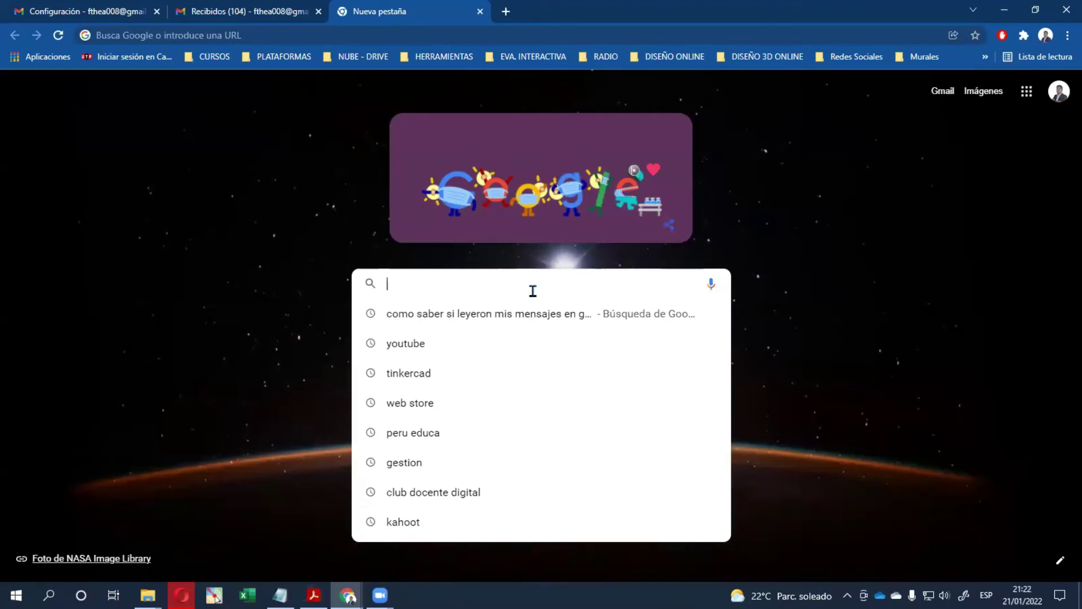
- Search Google for "canva", and search for "removebg" in a new tab
type("canva")
key("Return")
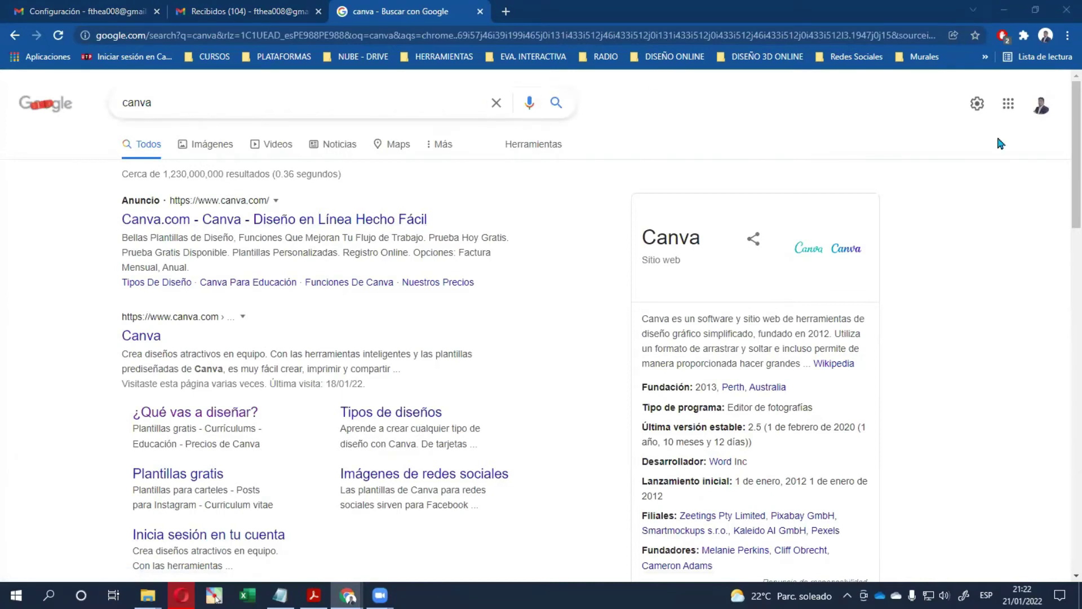
key("ctrl+t")
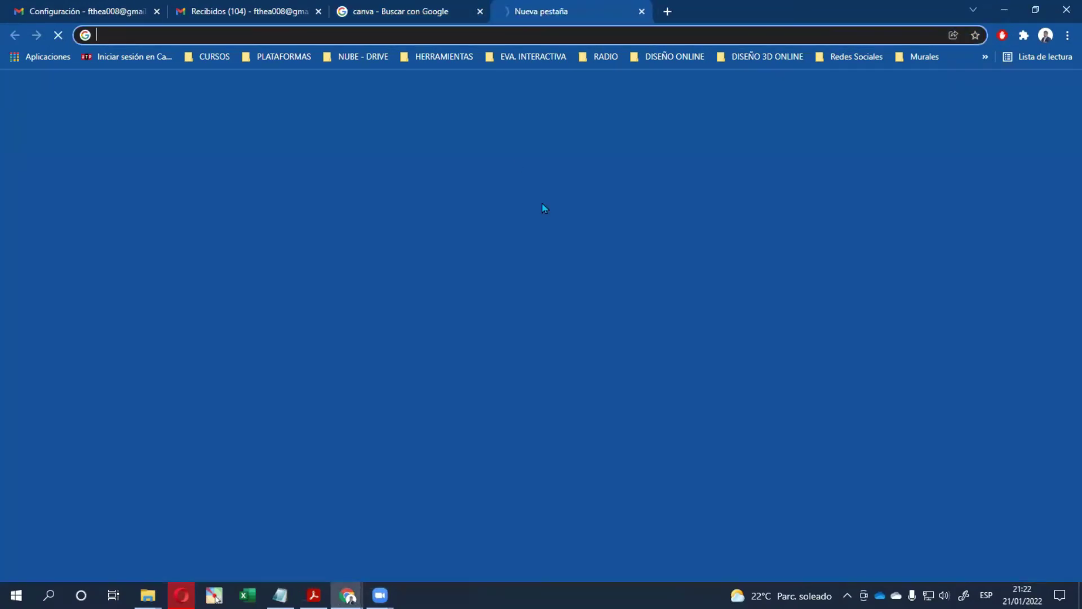
left_click(457, 273)
type("r")
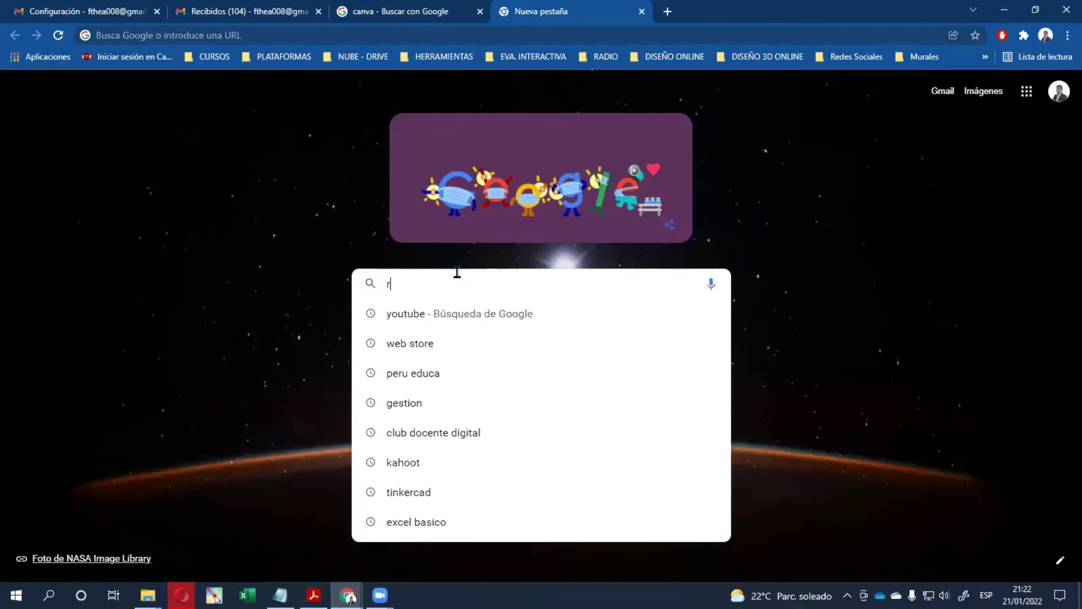
type("emo")
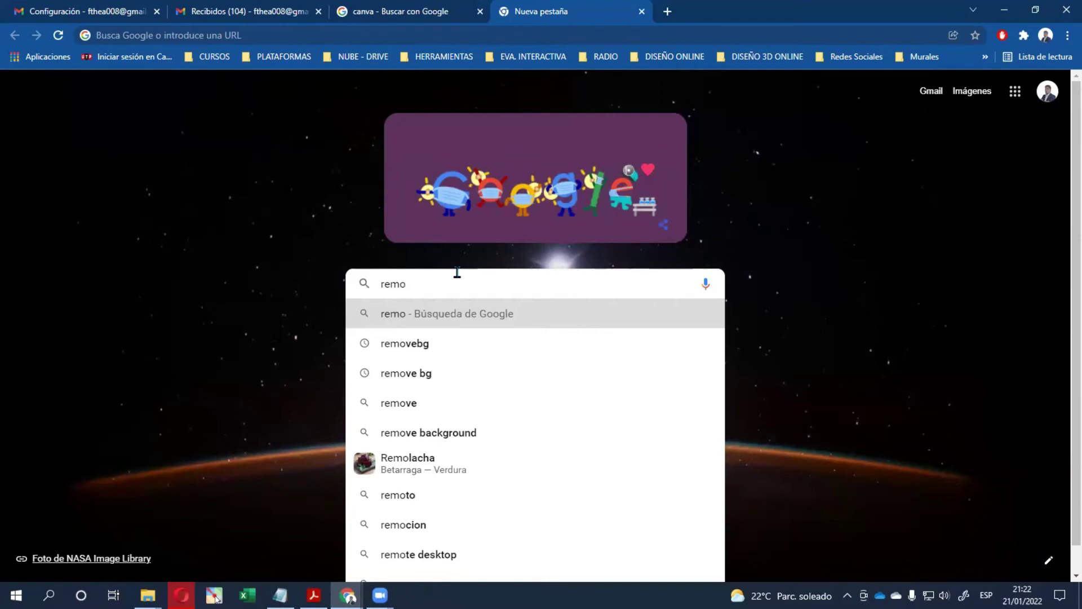
left_click(398, 343)
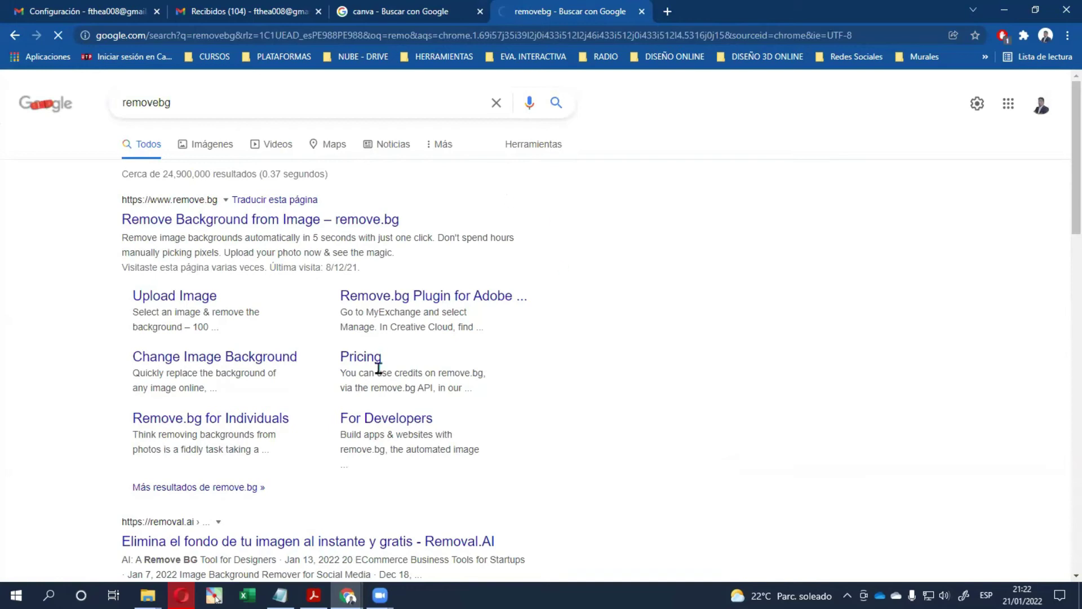
- Examine the handwritten signature image in the "Facilitador H.G." signature of Gmail's general settings
left_click(403, 16)
left_click(294, 7)
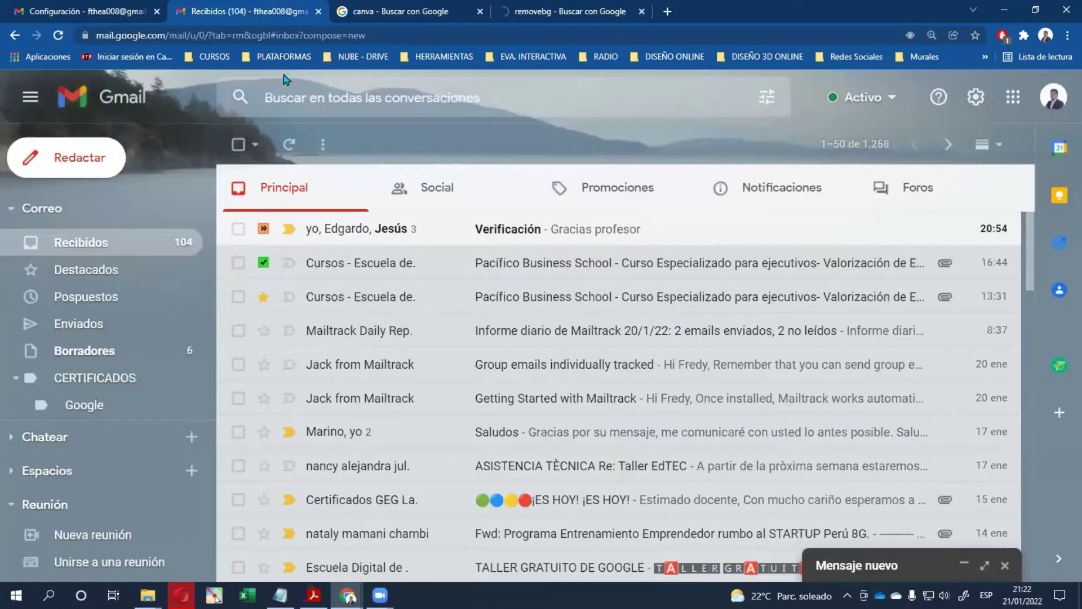
left_click(449, 10)
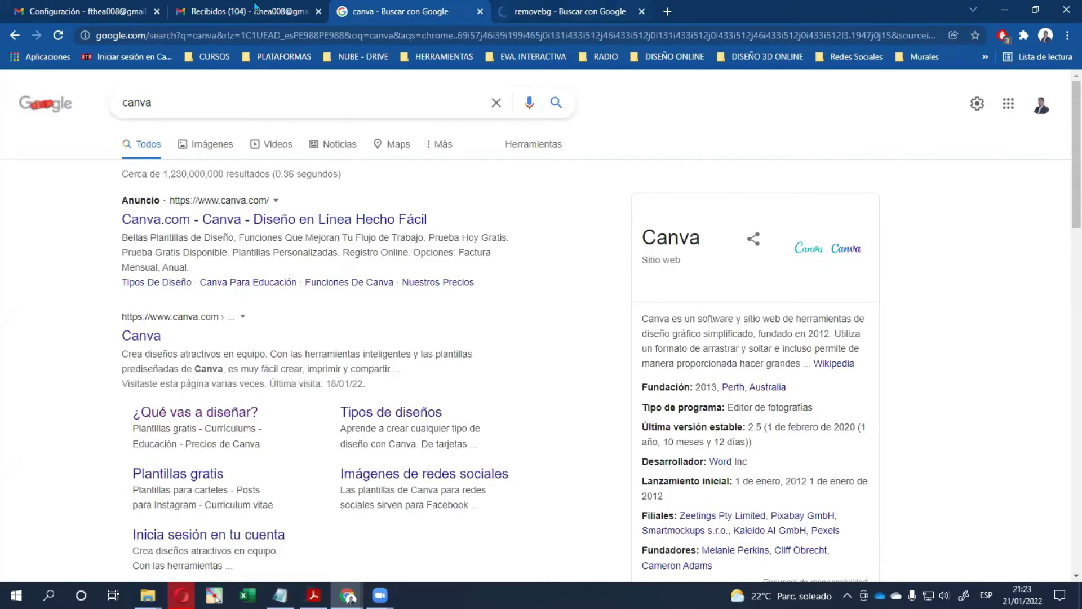
left_click(211, 8)
left_click(135, 8)
scroll(623, 394, "down", 7)
scroll(623, 388, "down", 5)
scroll(623, 387, "up", 4)
scroll(616, 437, "down", 2)
scroll(615, 435, "down", 4)
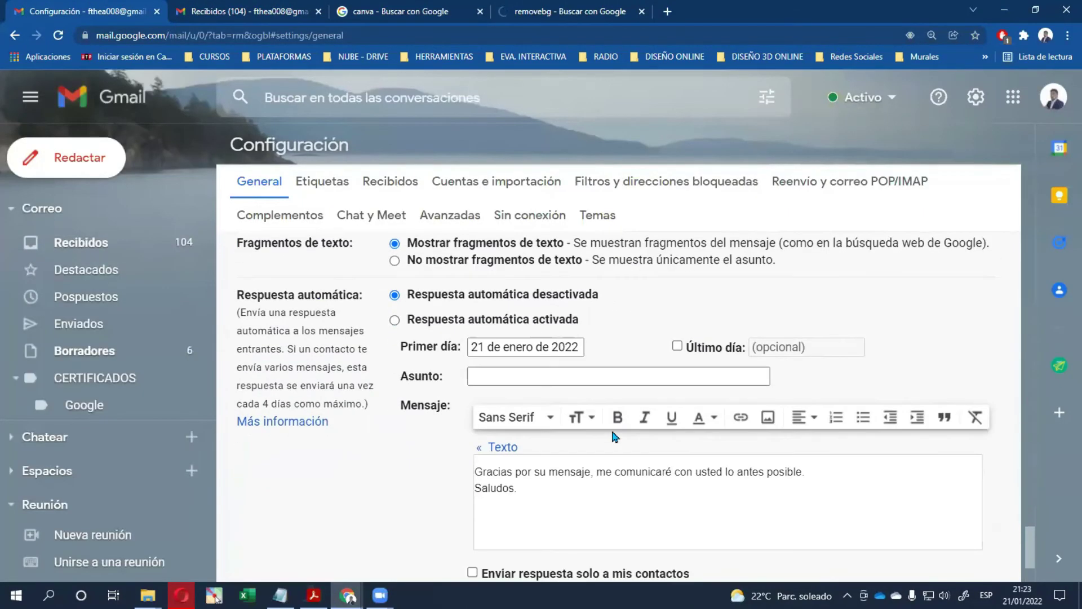
scroll(614, 435, "up", 10)
scroll(611, 427, "up", 2)
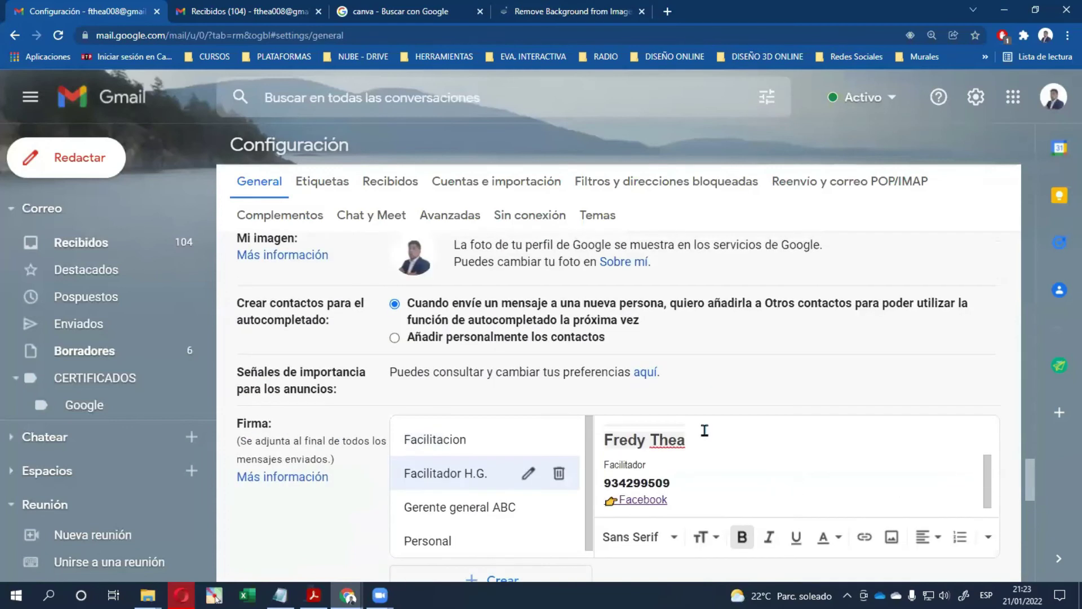
scroll(702, 437, "up", 2)
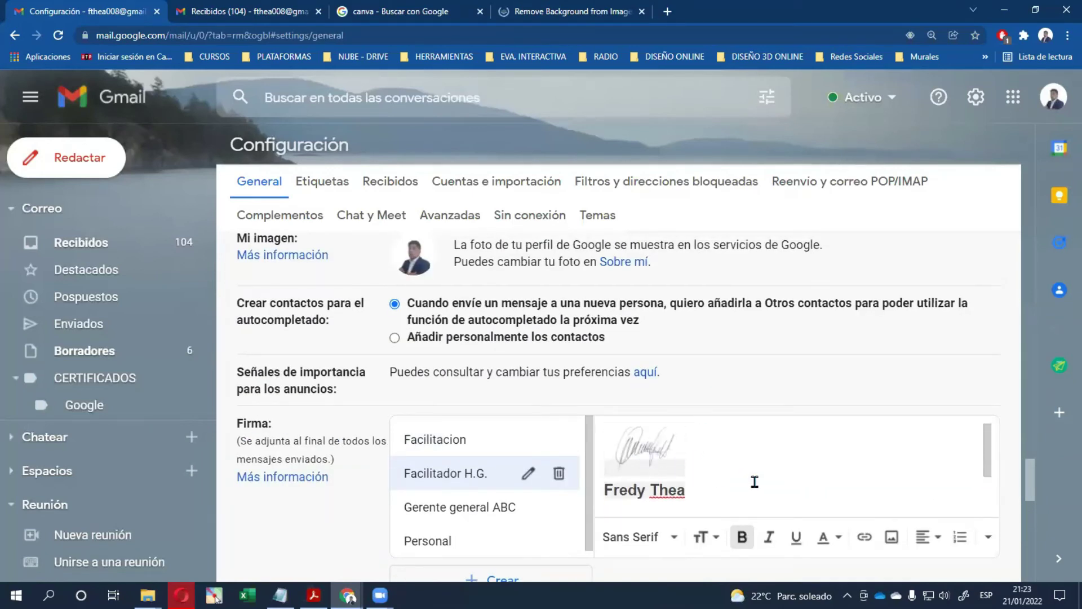
left_click(651, 461)
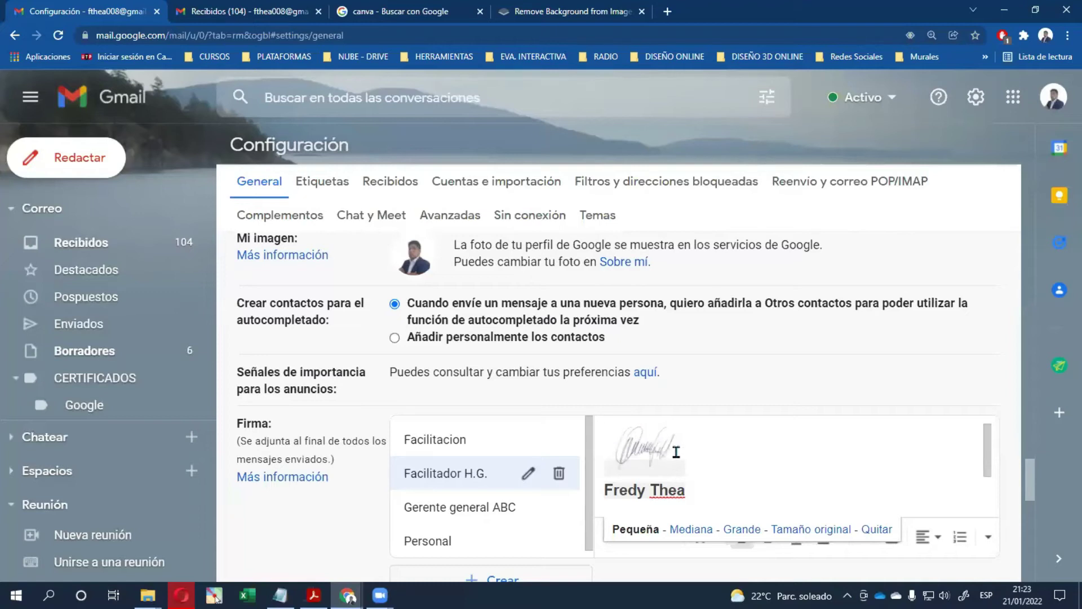
scroll(685, 453, "down", 1)
scroll(688, 455, "up", 1)
- Return to the remove.bg site and open its image upload page
left_click(524, 10)
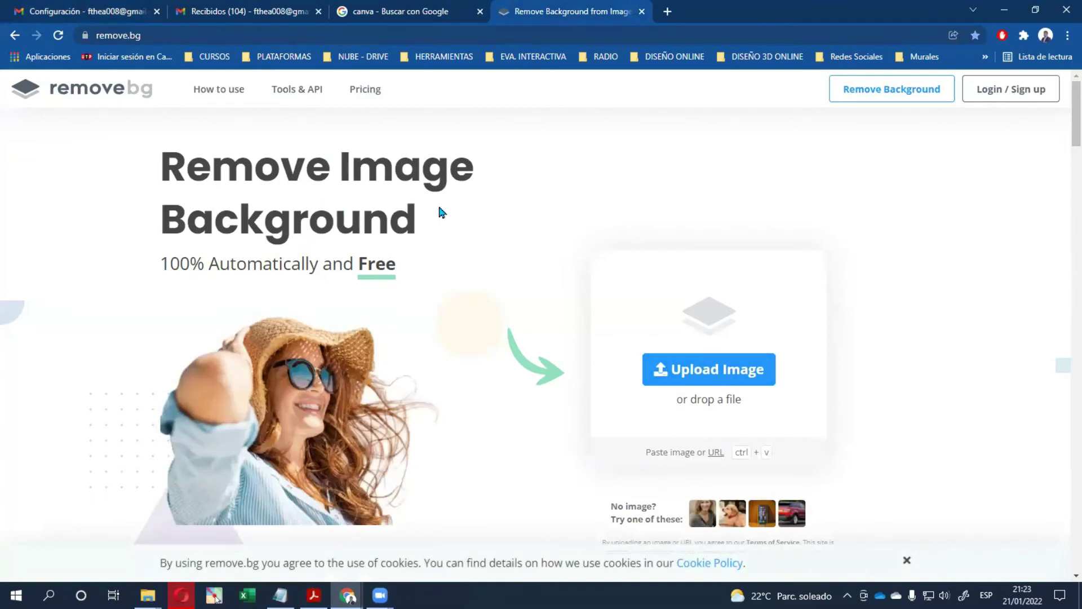
left_click(719, 372)
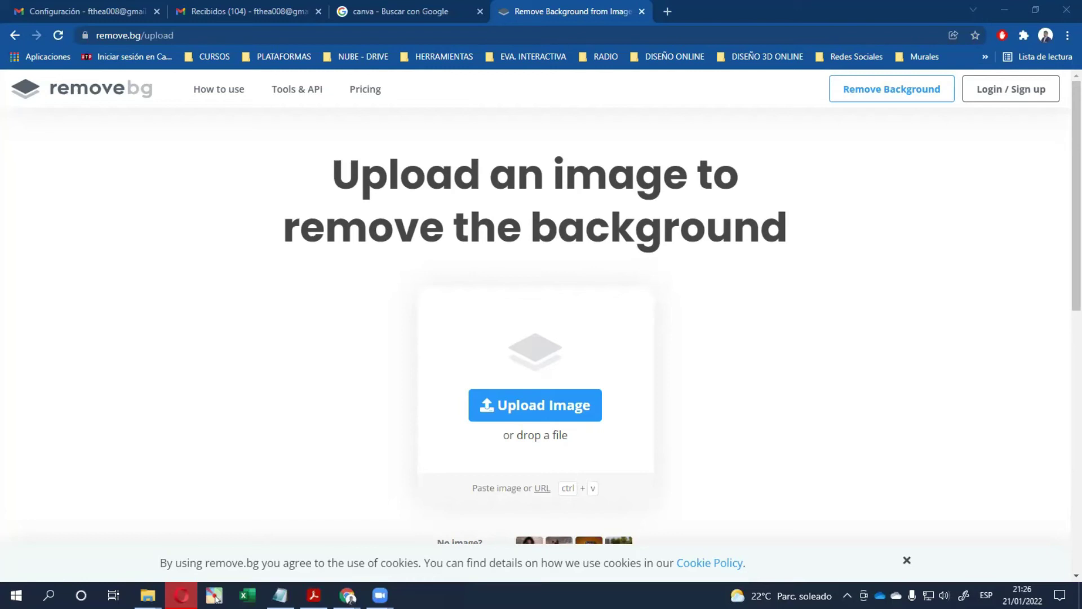
- Switch to Opera and download the latest signature photo from the WhatsApp chat "Archivos y Otros"
left_click(879, 22)
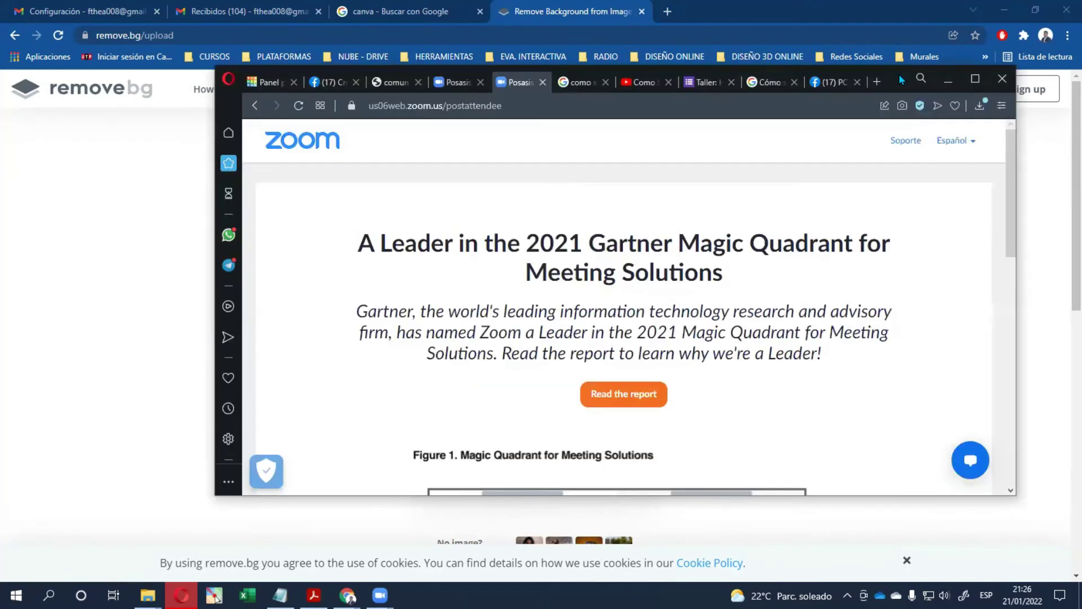
left_click_drag(416, 496, 416, 557)
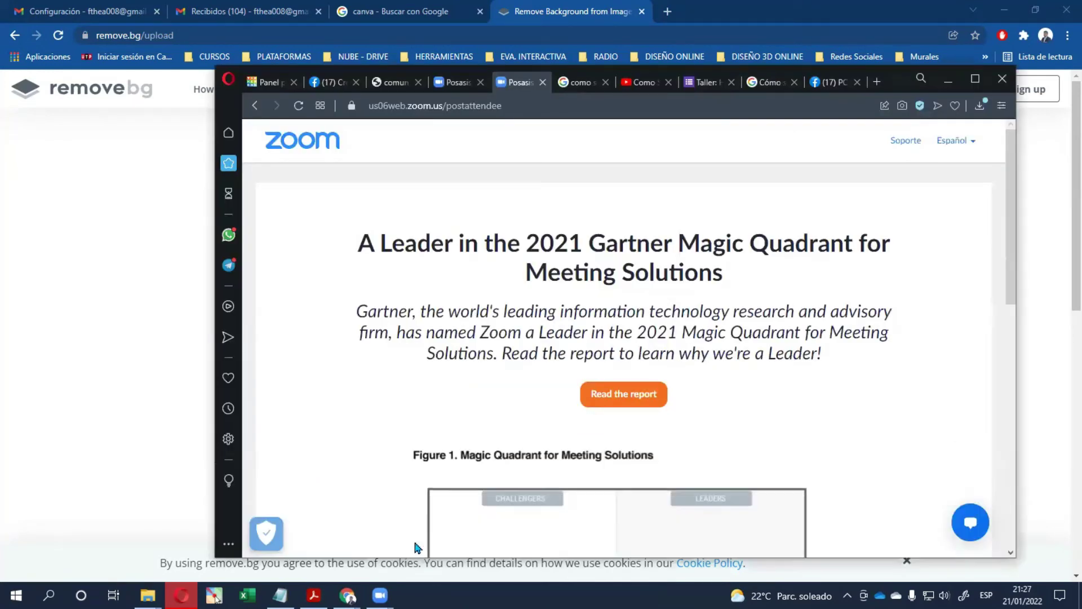
left_click(228, 234)
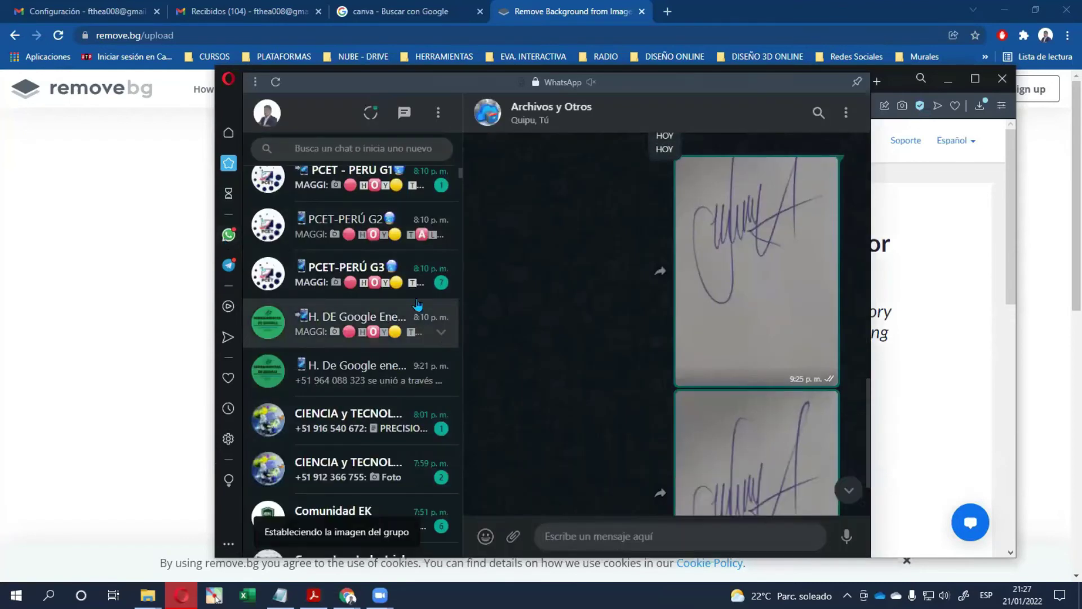
scroll(775, 437, "down", 2)
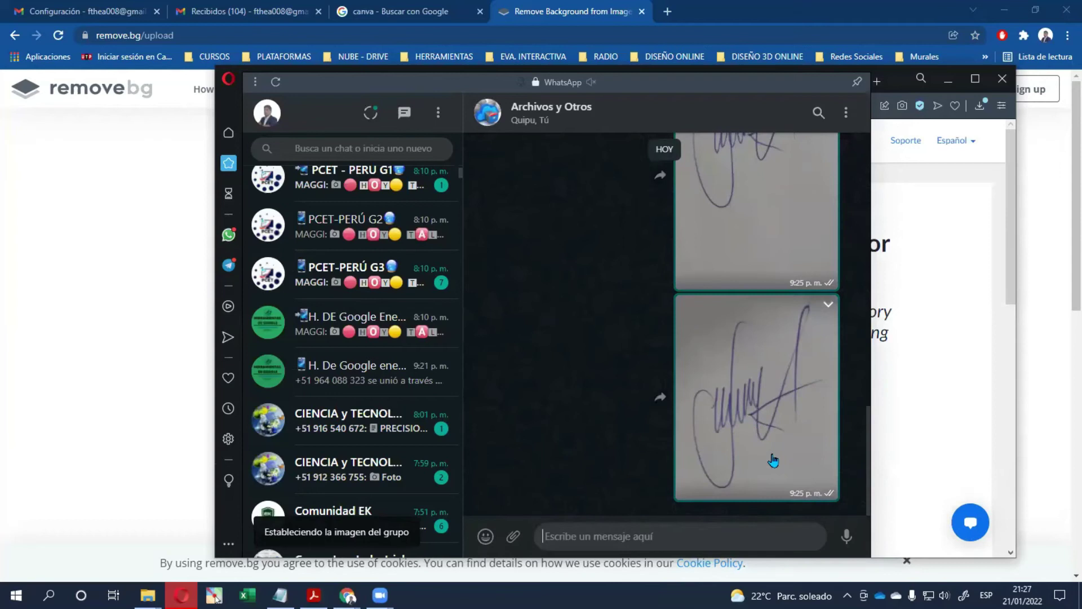
left_click(785, 415)
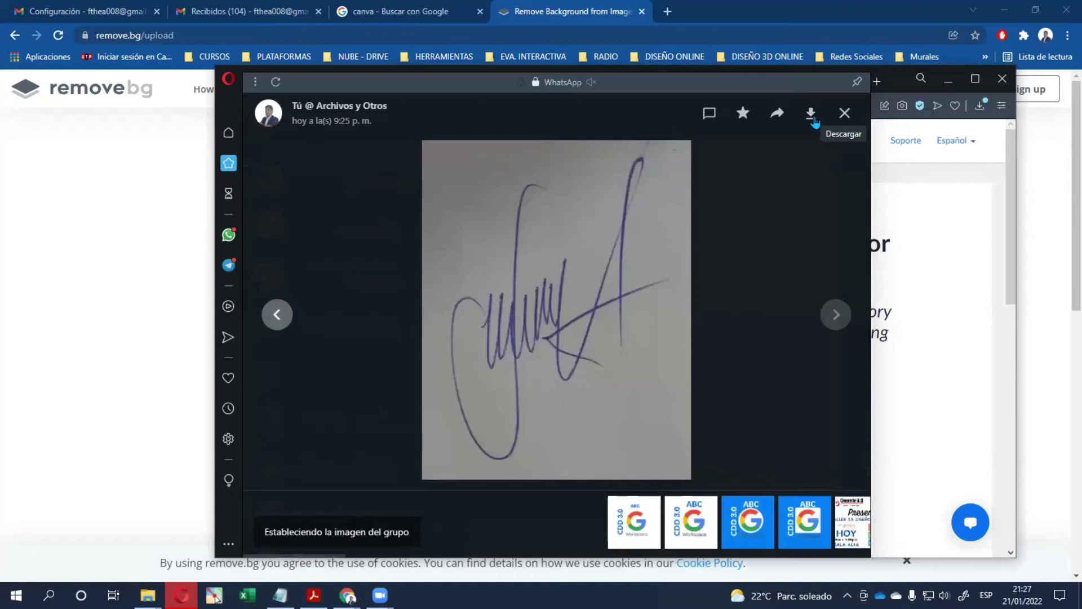
left_click(812, 116)
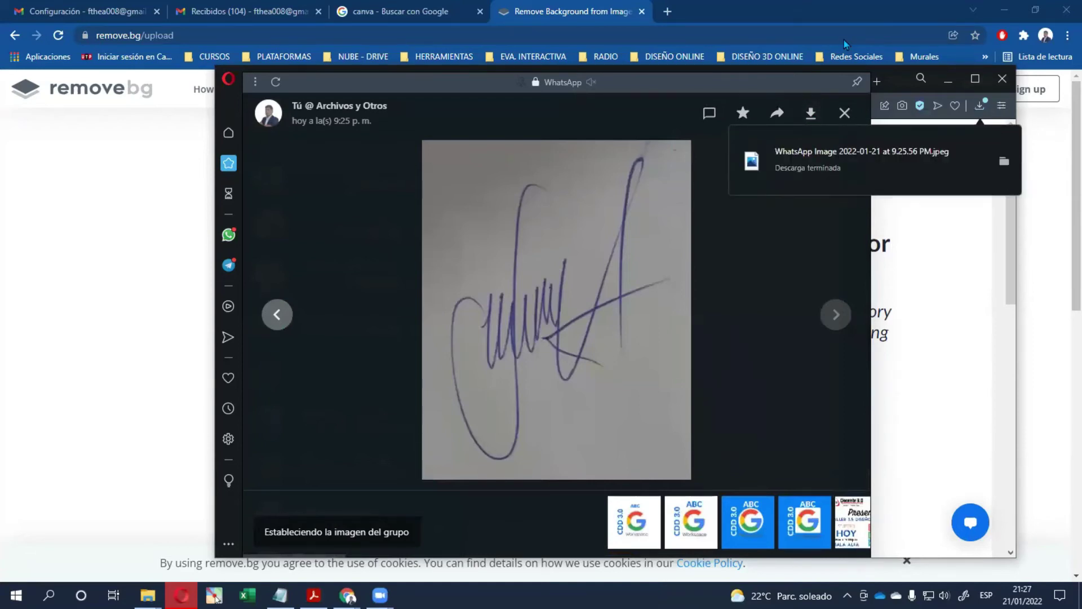
left_click(475, 75)
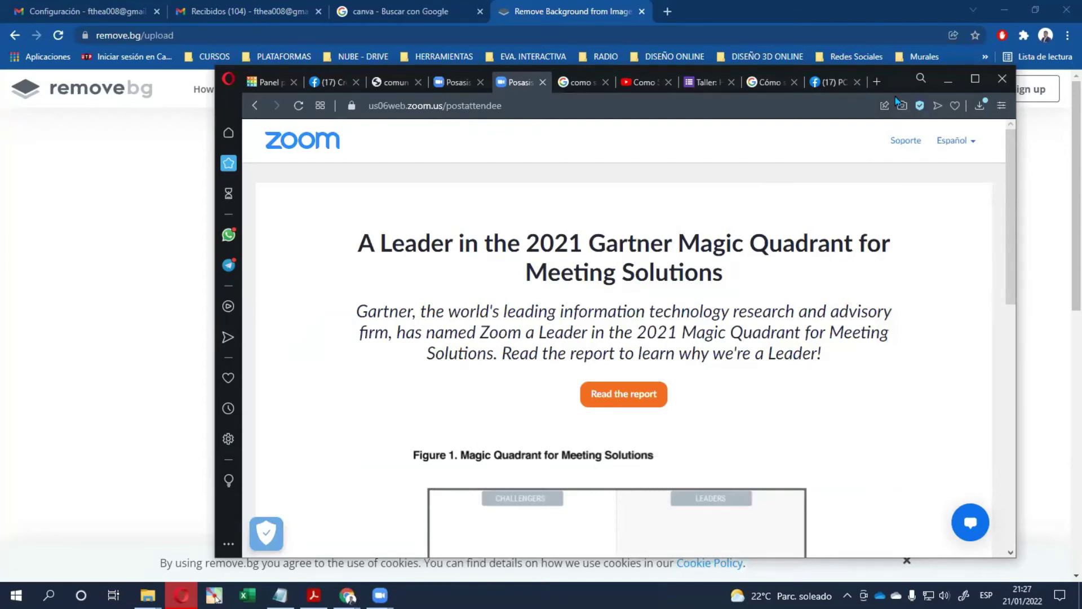
left_click(948, 82)
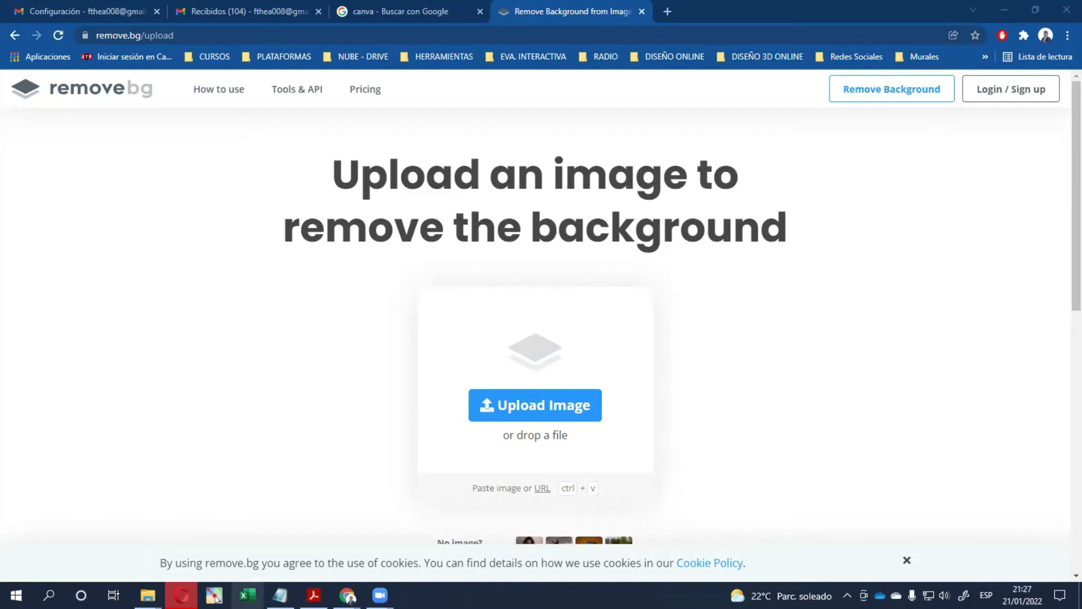
- View the downloaded "WhatsApp Image 2022-01-21 at 9.25.56 PM" from the Downloads folder, and return to remove.bg in Chrome
mouse_move(148, 595)
left_click(42, 527)
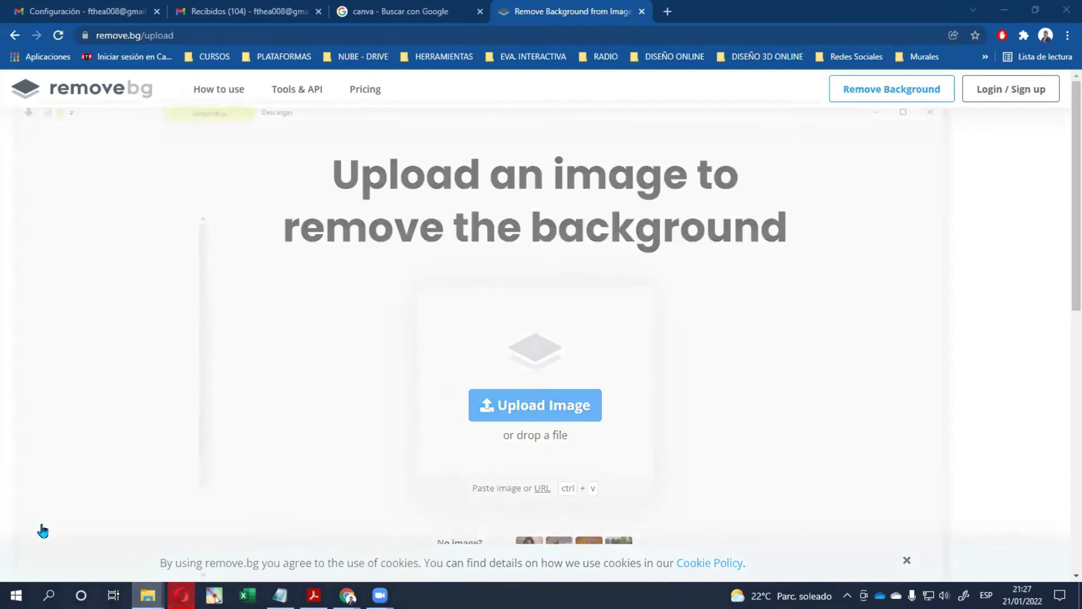
left_click(288, 213)
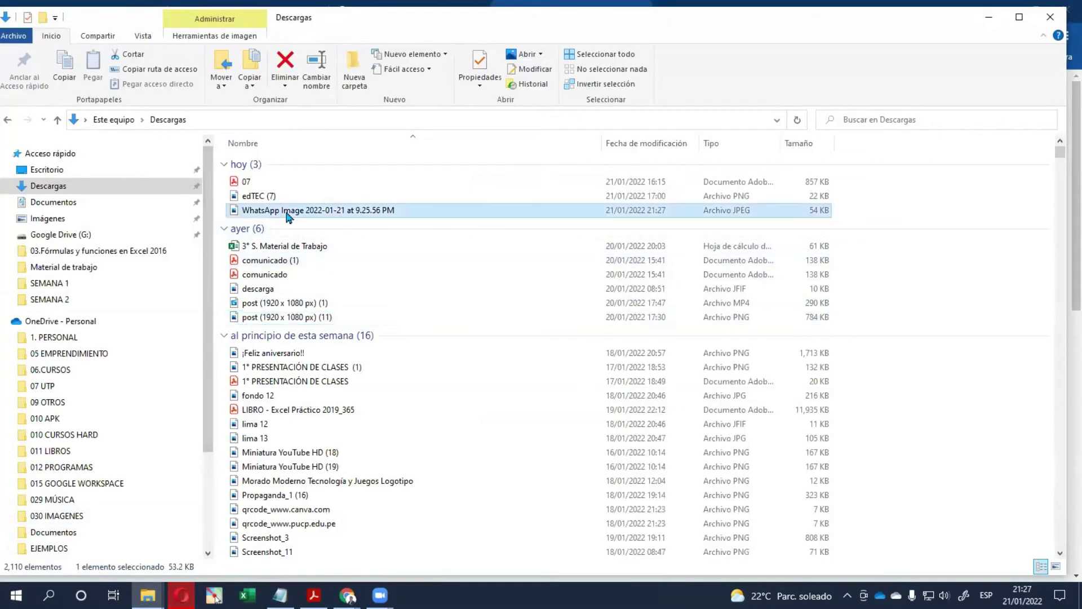
double_click(288, 213)
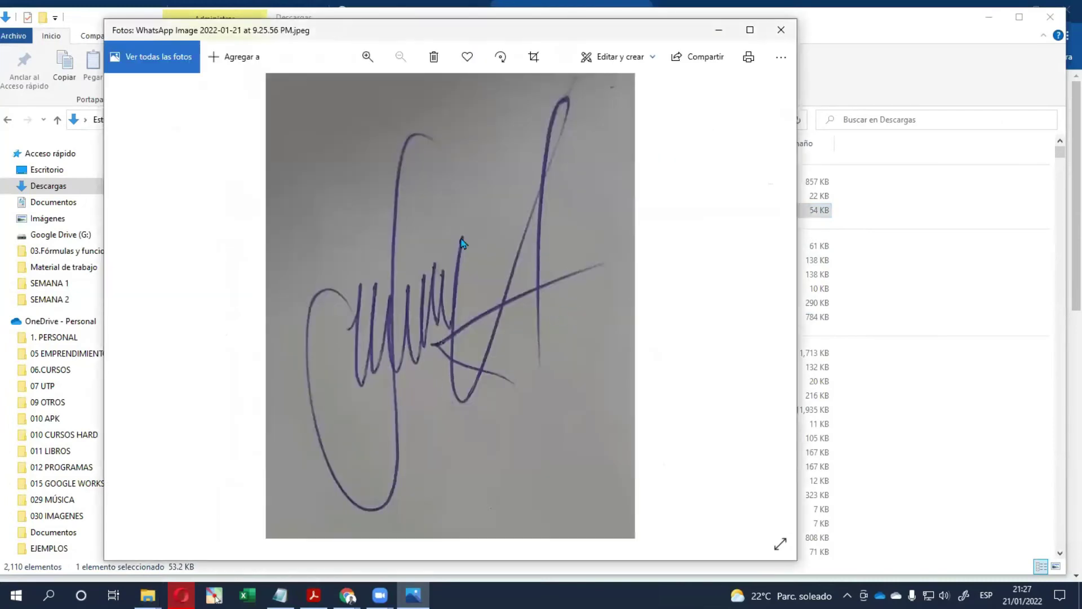
left_click(780, 29)
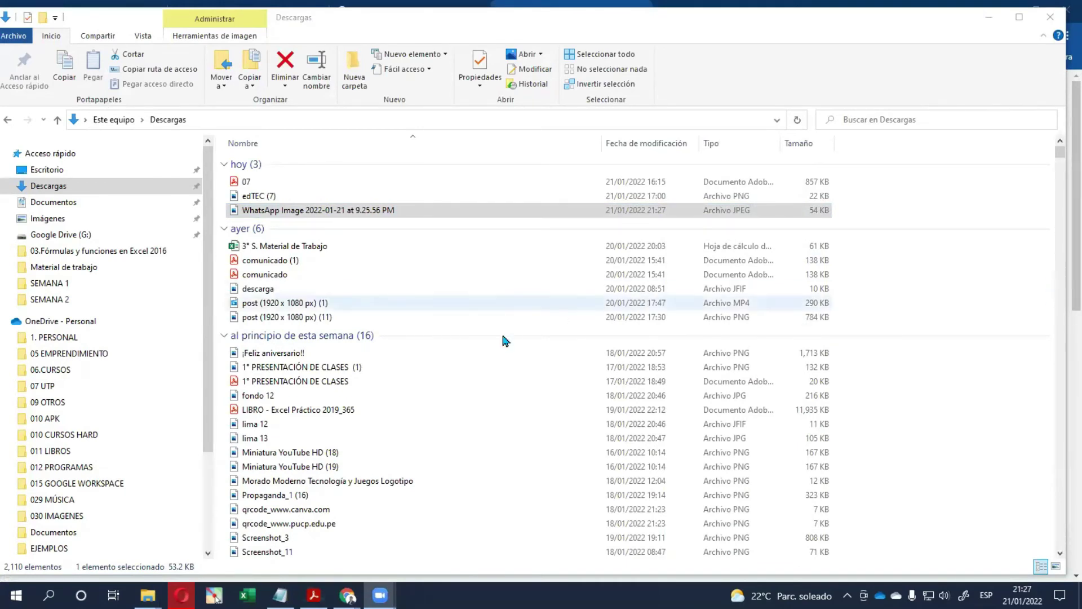
left_click(287, 215)
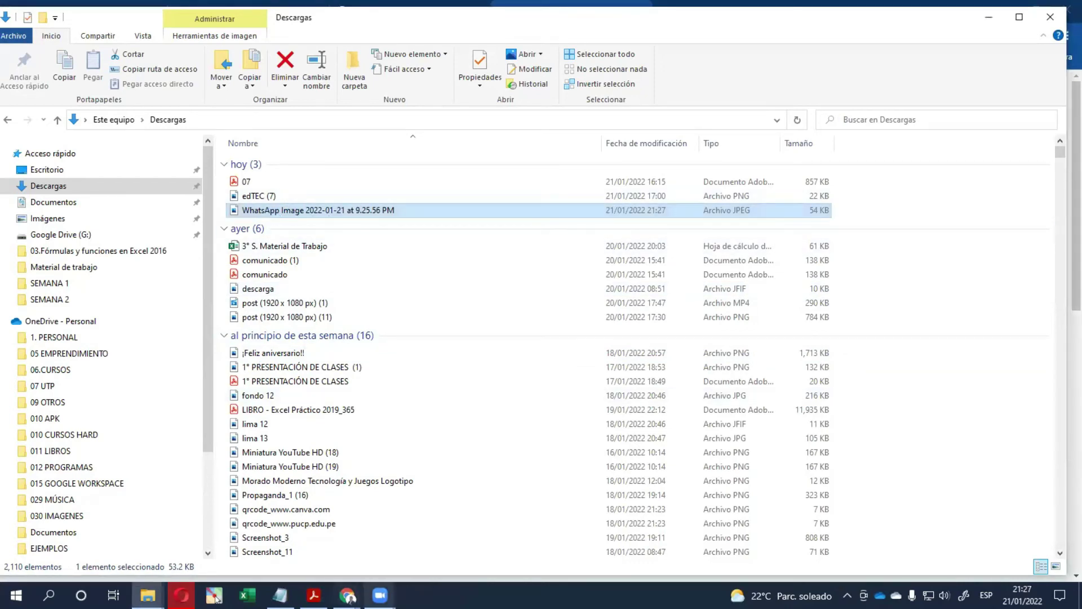
left_click(348, 595)
left_click(420, 535)
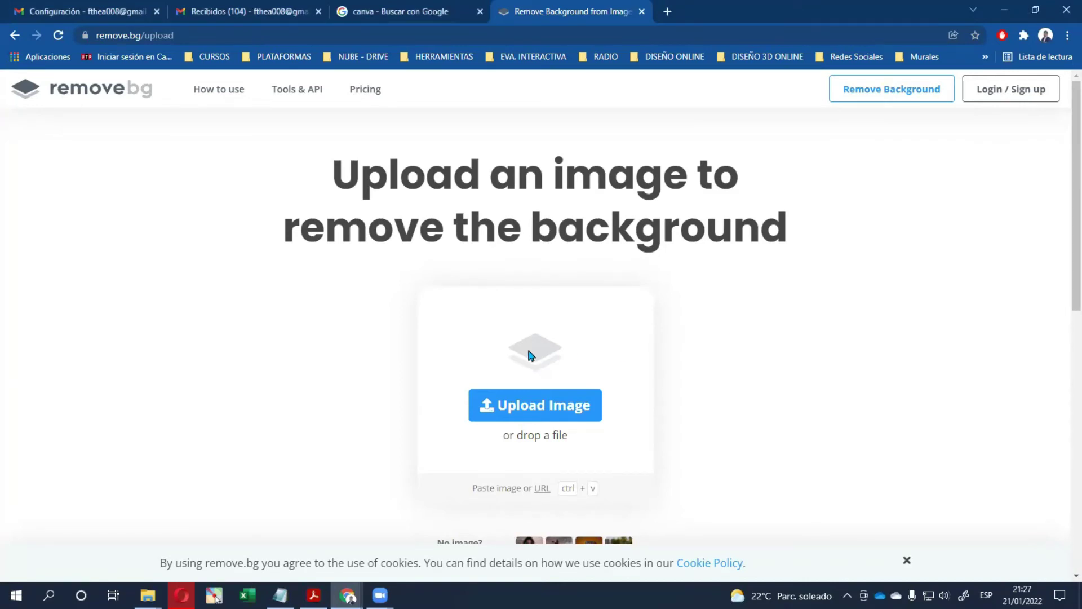
- Try to open the Canva website through a search for "canva.com", retry loading it, and close its tab
left_click(373, 13)
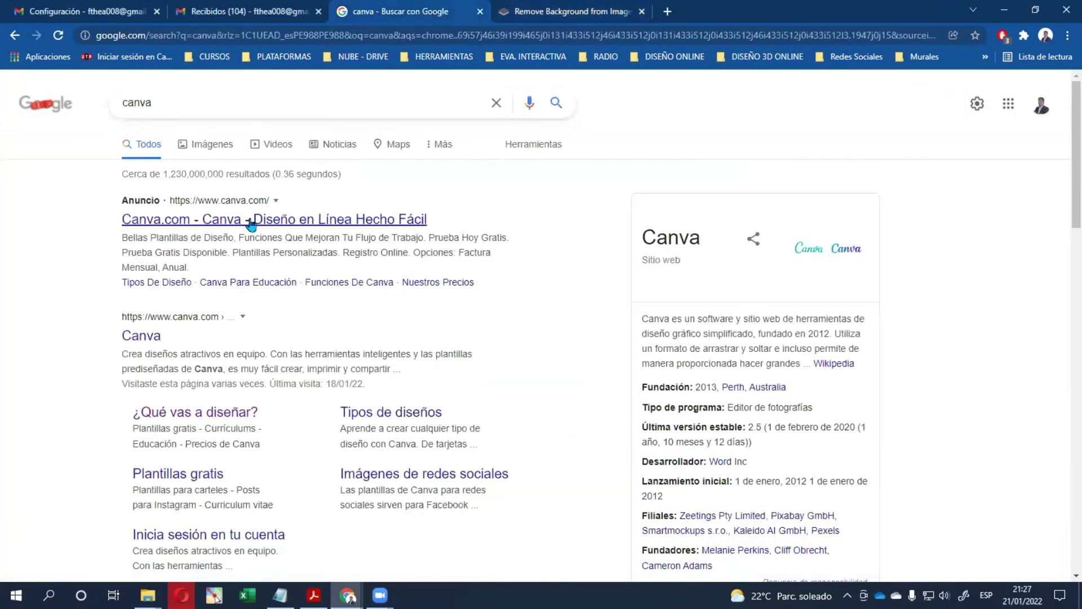
left_click(217, 104)
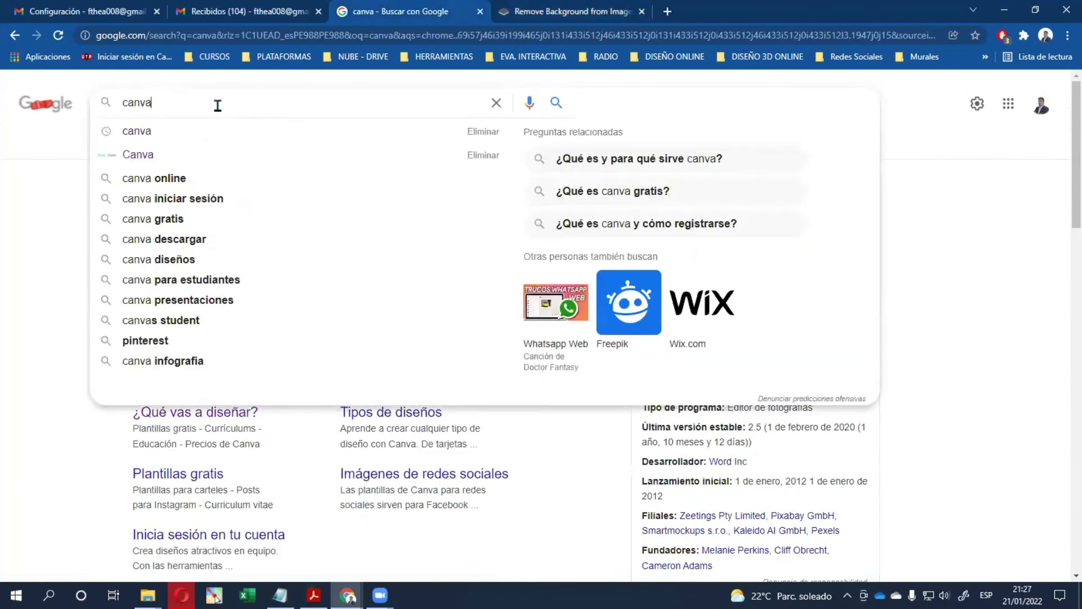
type(".com")
key("Return")
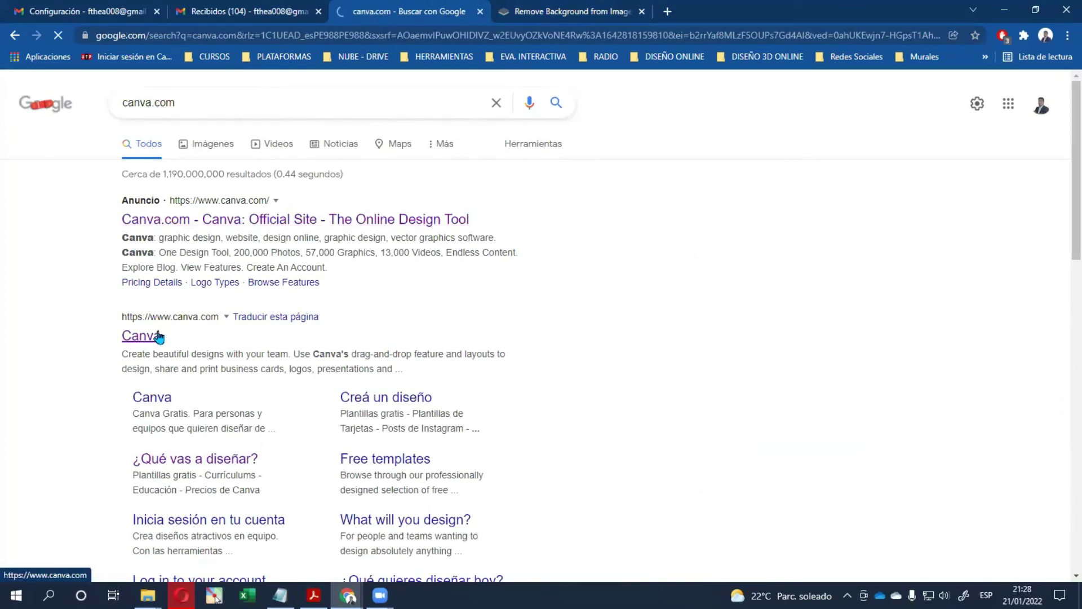
left_click(557, 10)
left_click(461, 11)
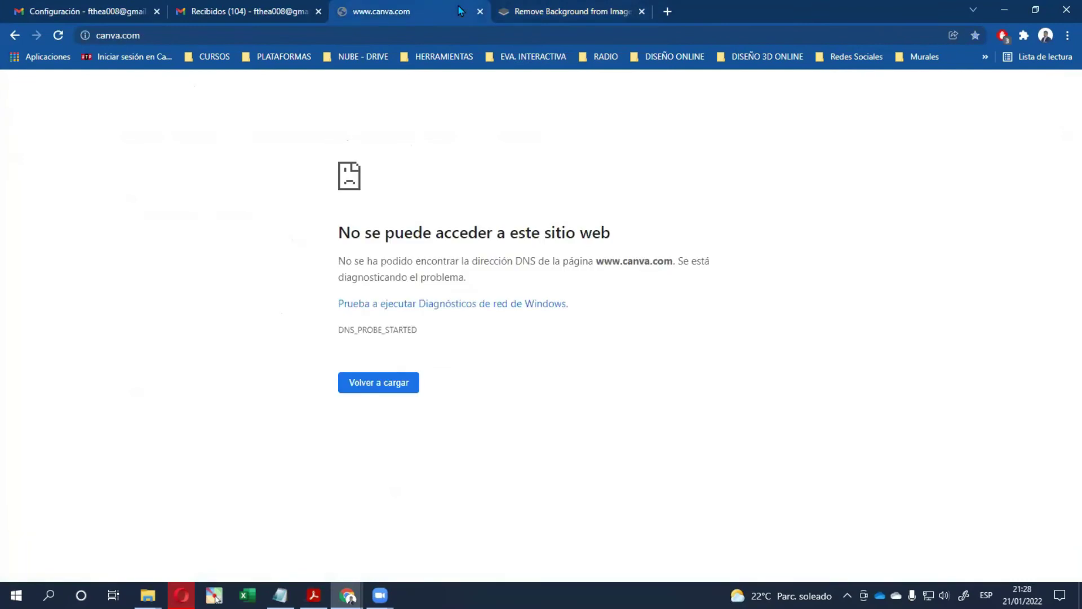
left_click(446, 37)
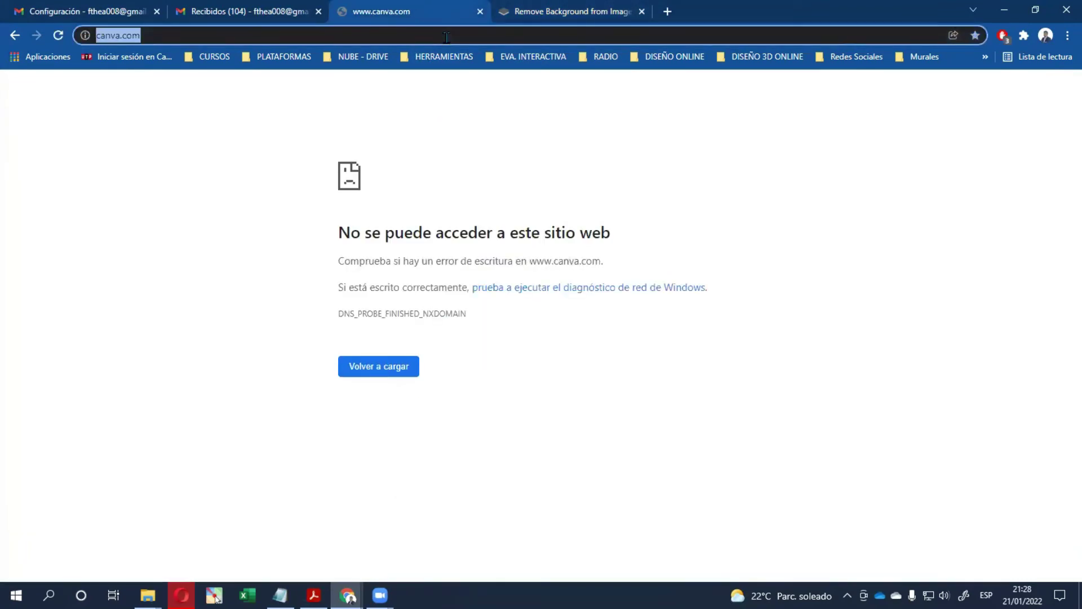
key("Return")
left_click(480, 11)
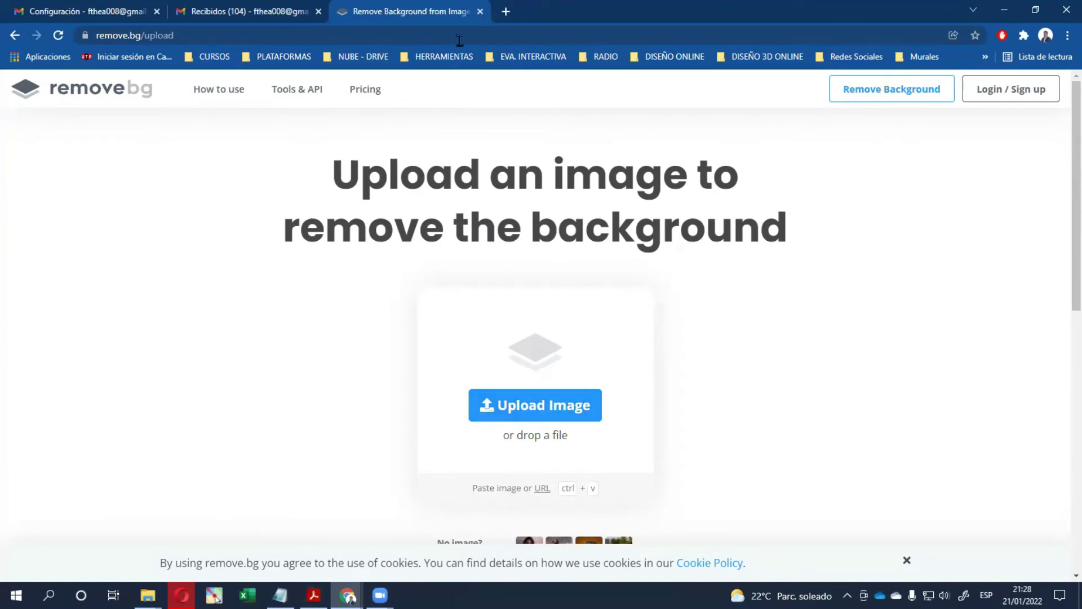
- Search Google for "remove bg" in a new tab, open the remove.bg home page and select its web address
left_click(505, 12)
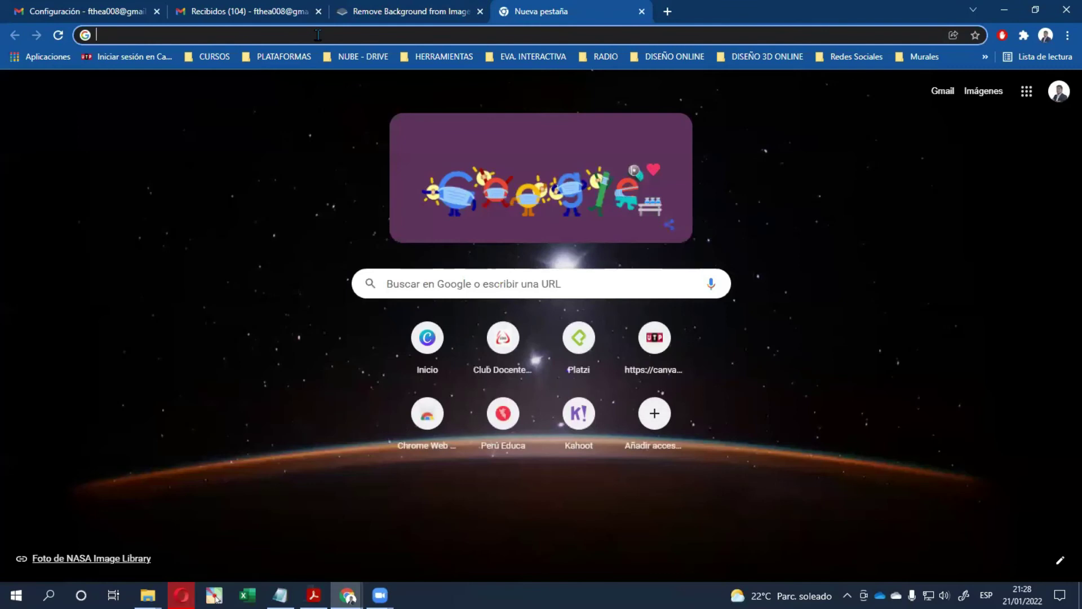
left_click(318, 35)
type("remob")
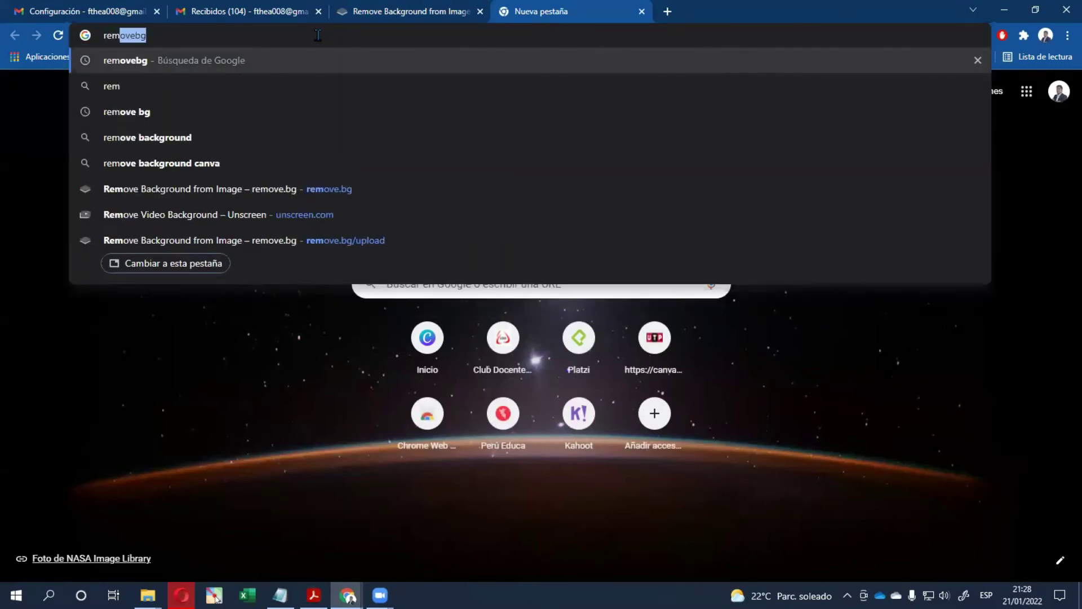
left_click(123, 87)
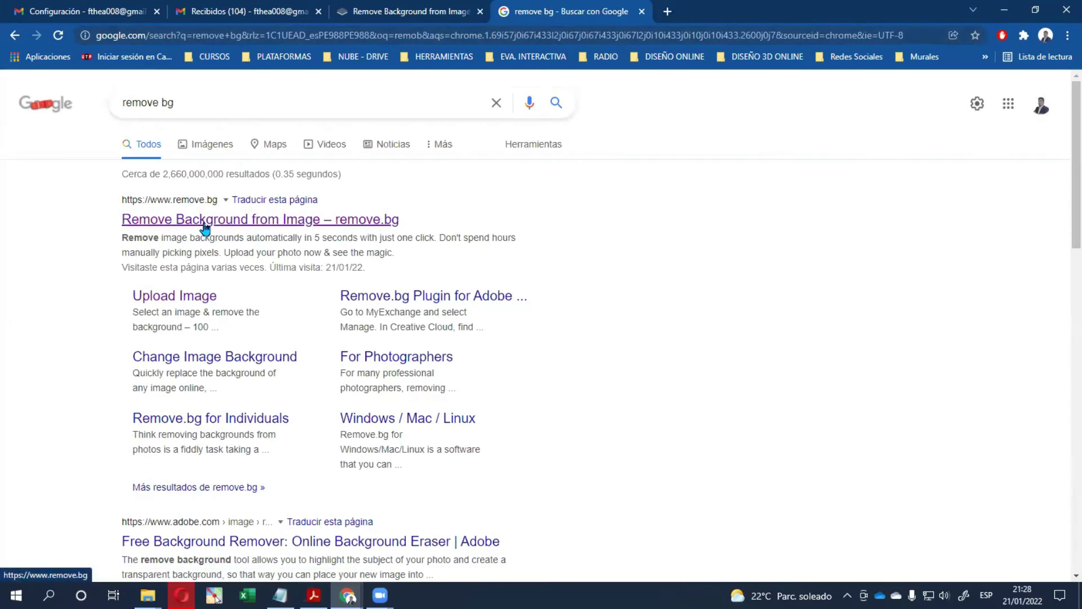
left_click(205, 229)
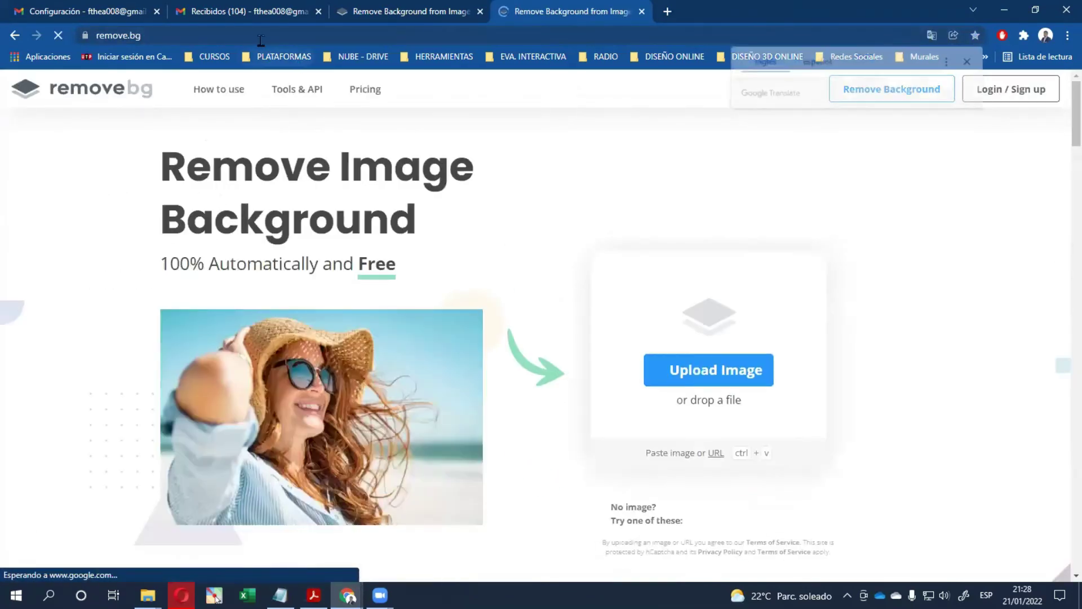
left_click(257, 38)
key("ctrl+a")
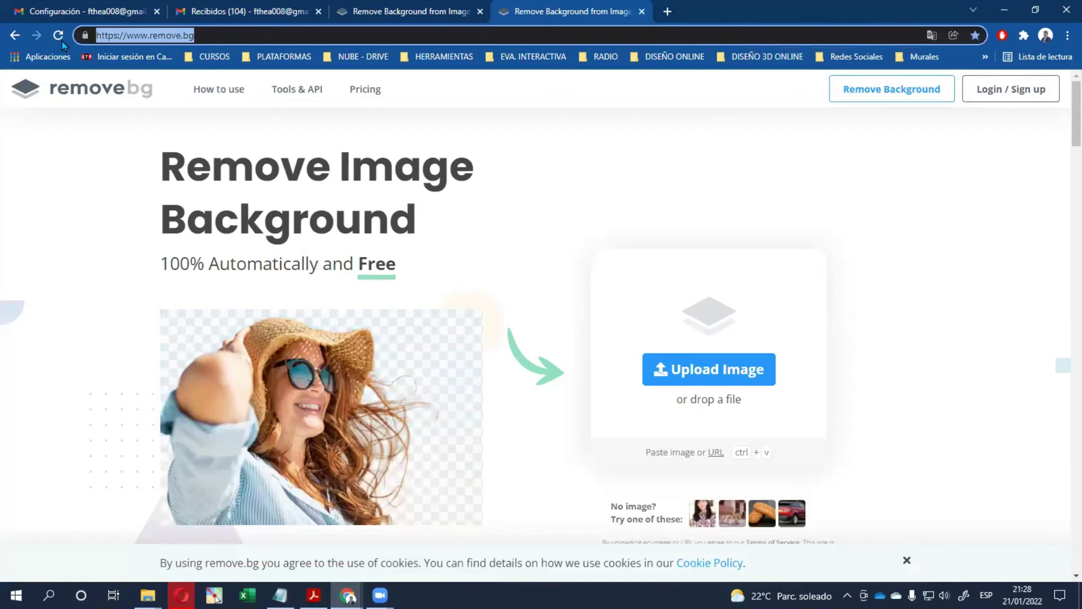
left_click(215, 597)
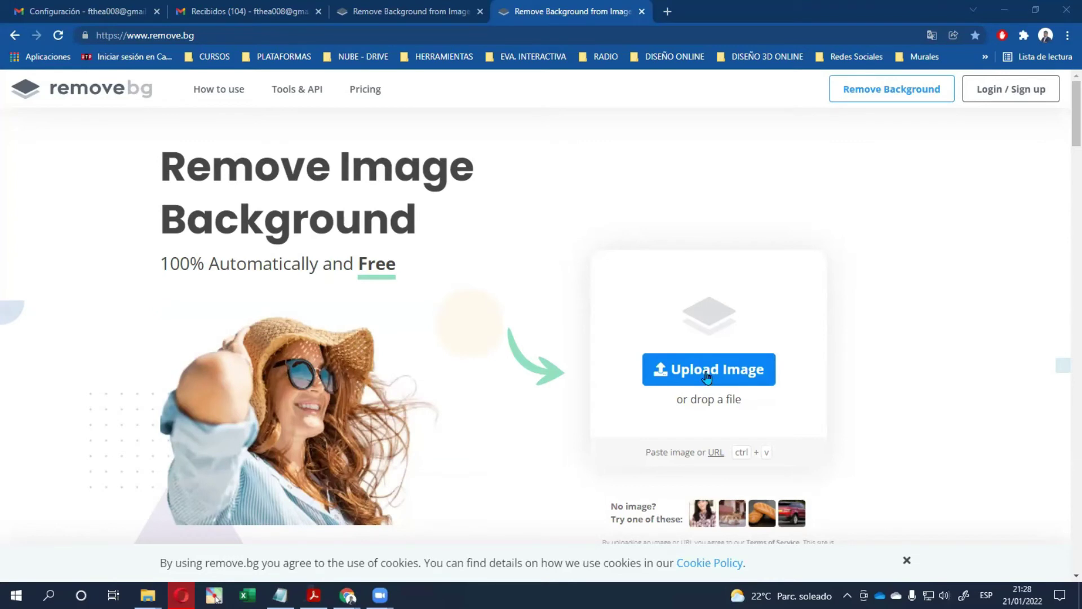
- Upload "WhatsApp Image 2022-01-21 at 9.25.56 PM" from the Descargas folder to remove.bg for background removal
left_click(668, 374)
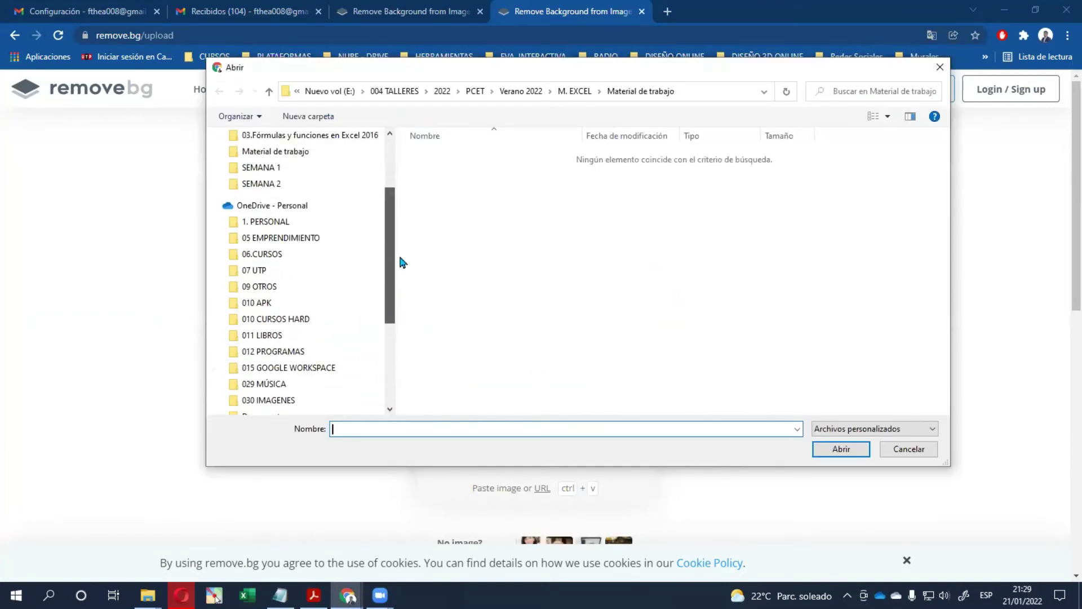
scroll(394, 282, "down", 1)
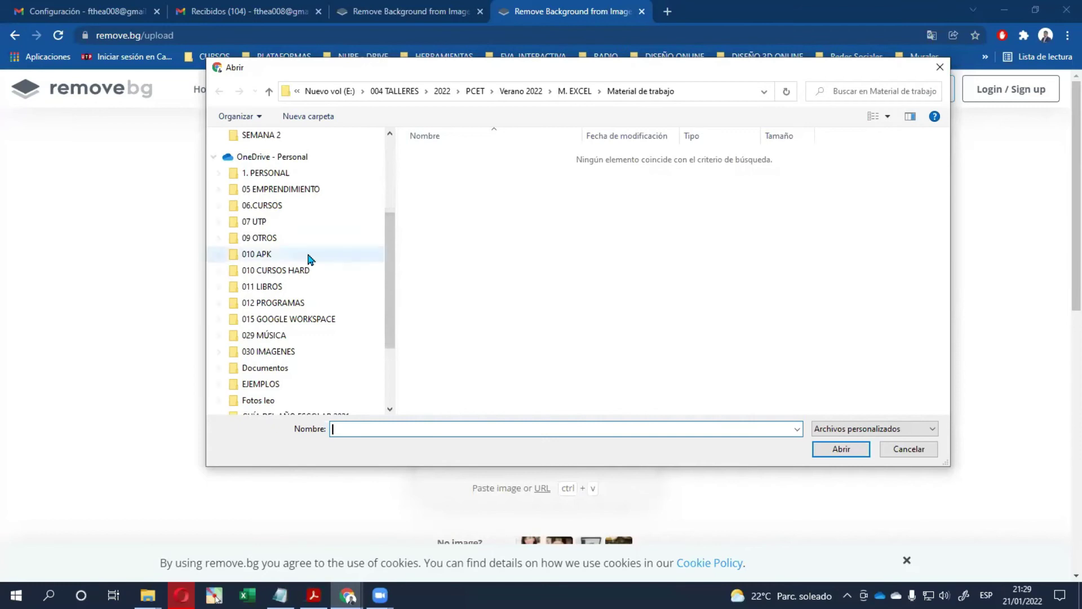
scroll(309, 258, "up", 3)
left_click(268, 180)
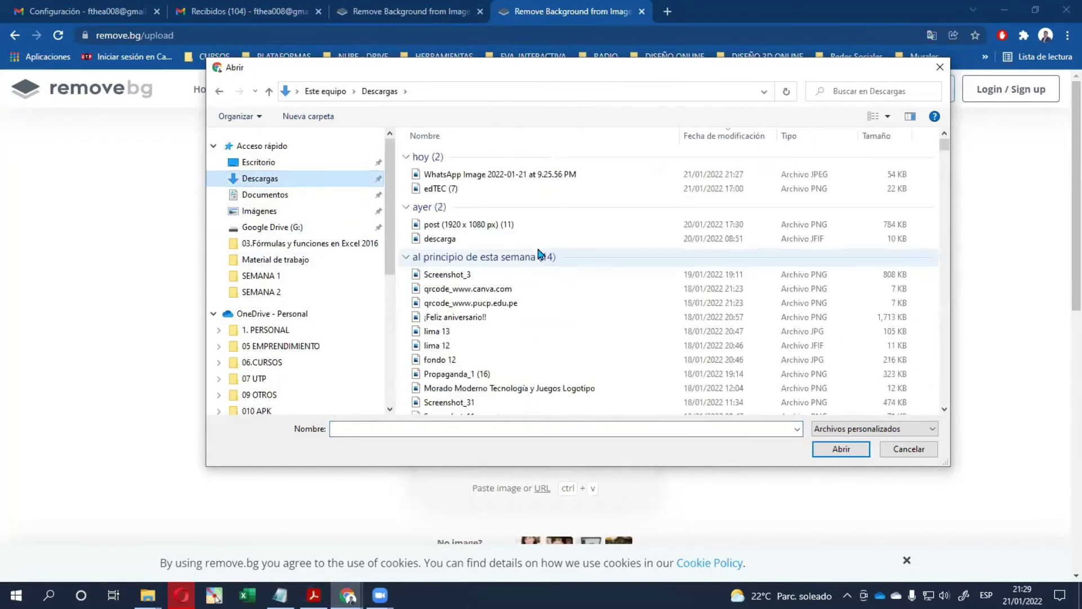
double_click(486, 175)
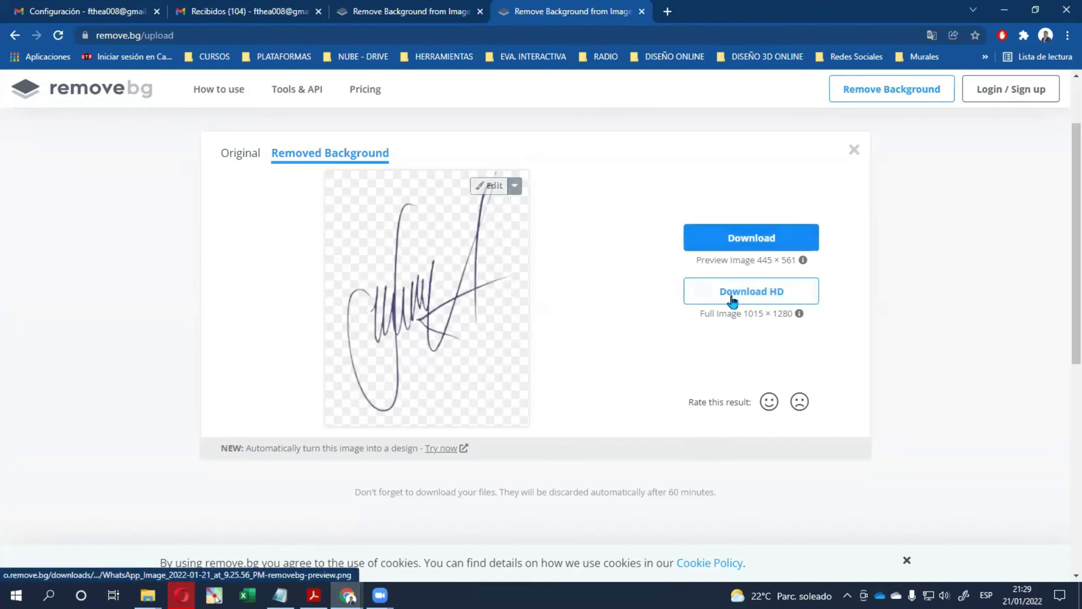
- Download the standard preview version of the background-free signature, open the PNG to check it, and close the viewer
left_click(725, 239)
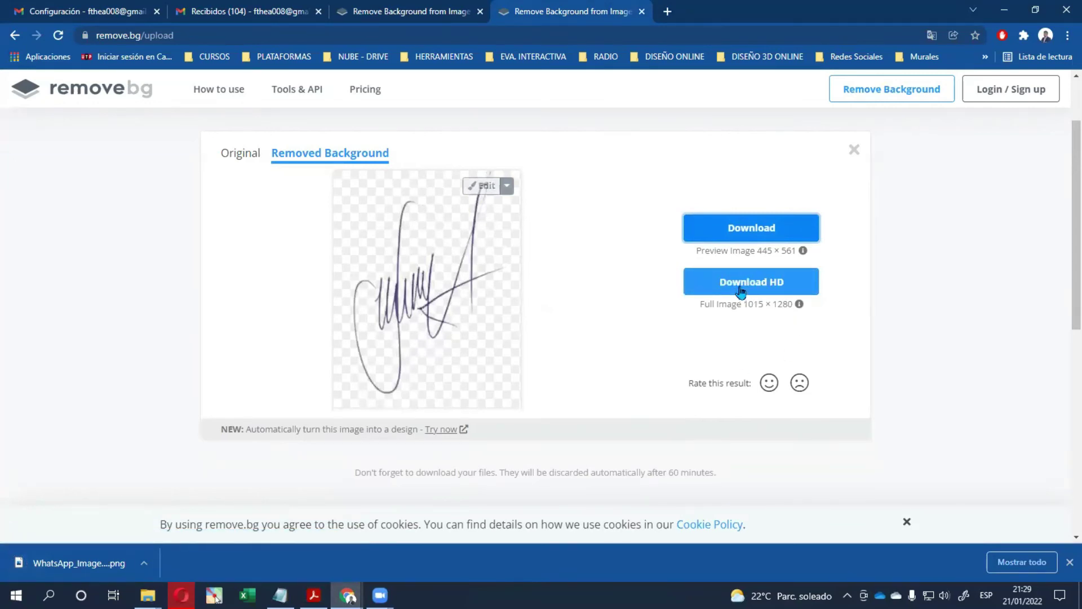
left_click(83, 564)
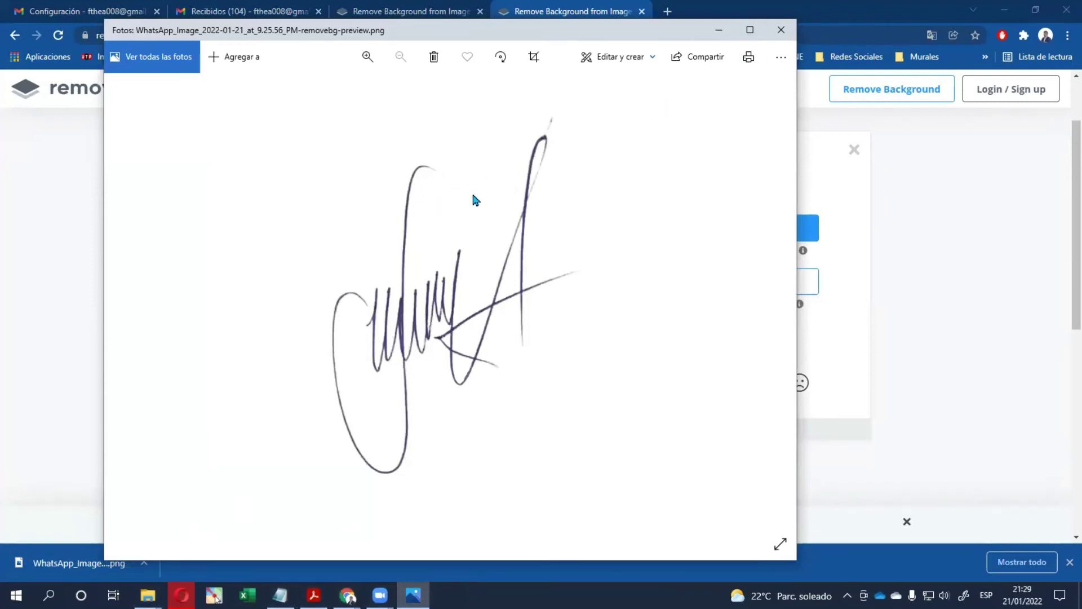
left_click(1003, 12)
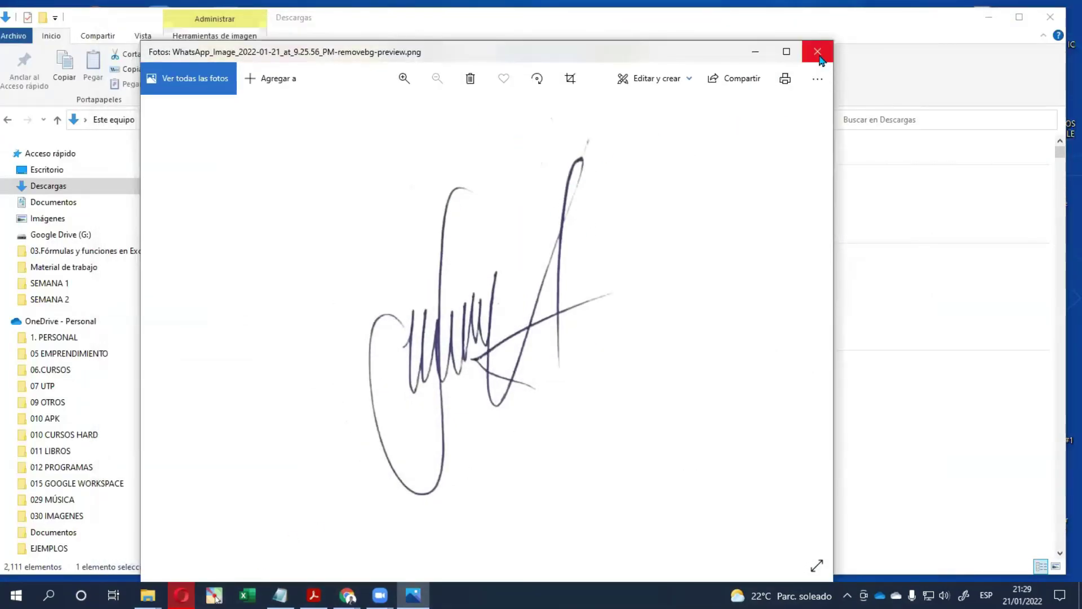
left_click(818, 52)
- Inspect the downloaded removebg-preview signature from the Descargas folder up close, and close the image
left_click(291, 226)
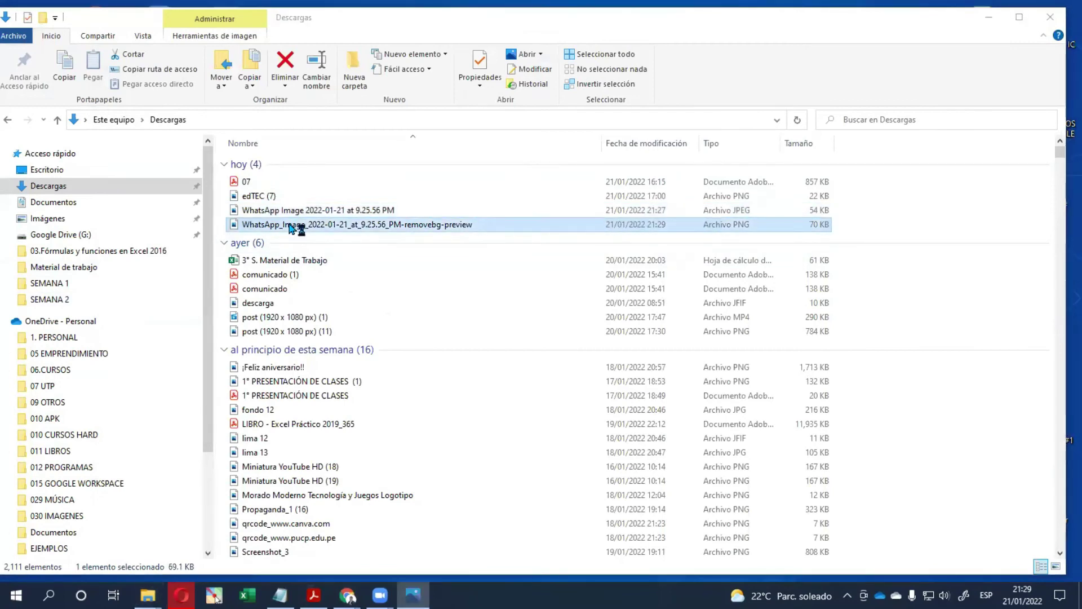
double_click(290, 226)
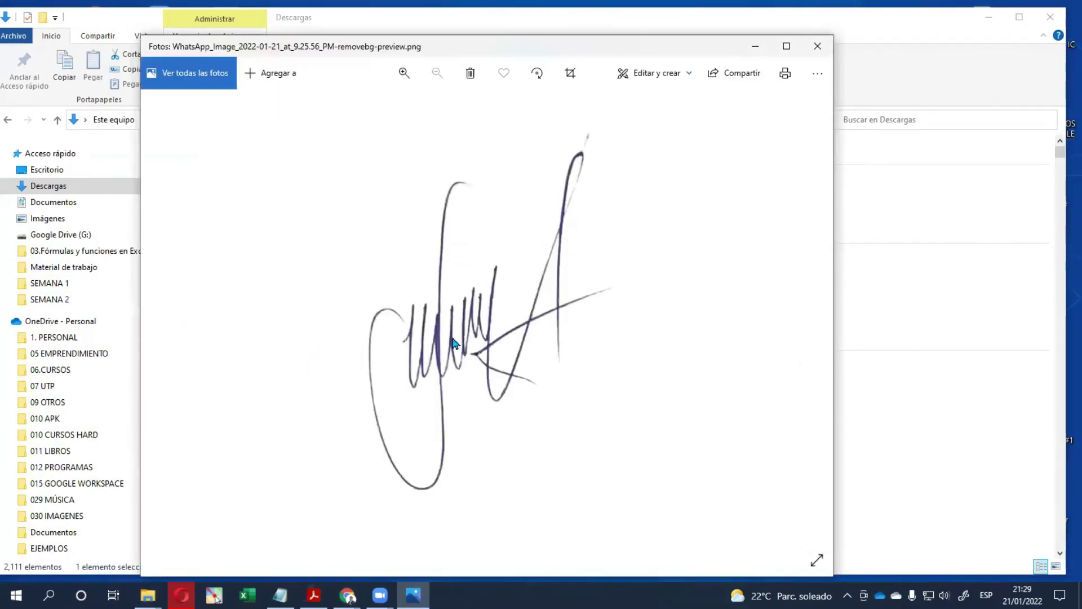
scroll(454, 342, "up", 6)
scroll(466, 343, "down", 6)
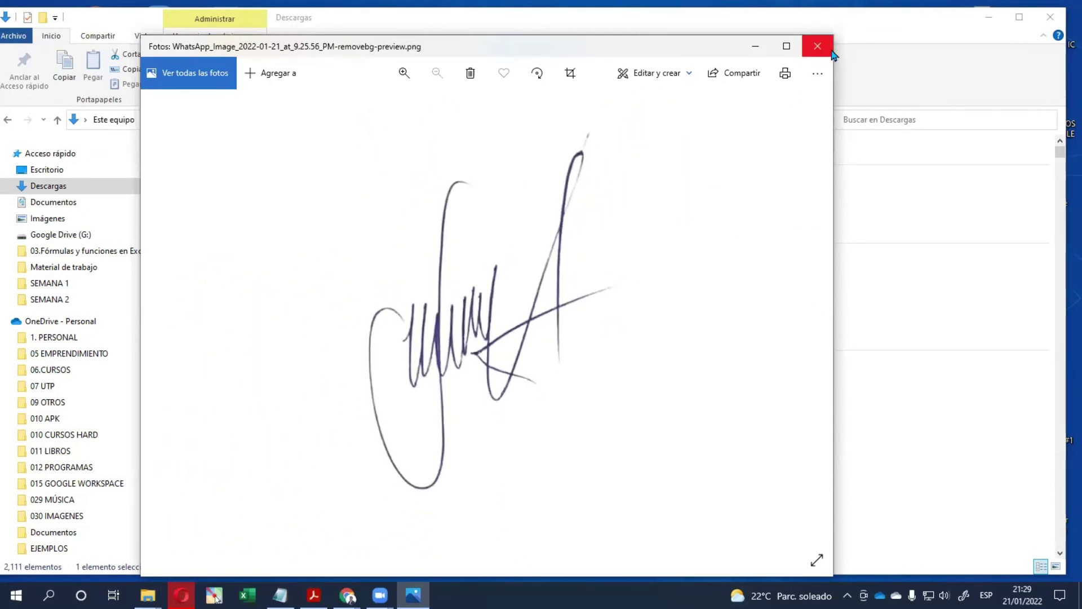
left_click(832, 52)
- Compare the original WhatsApp signature photo with the removebg-preview version by viewing each from the Descargas folder
left_click(378, 212)
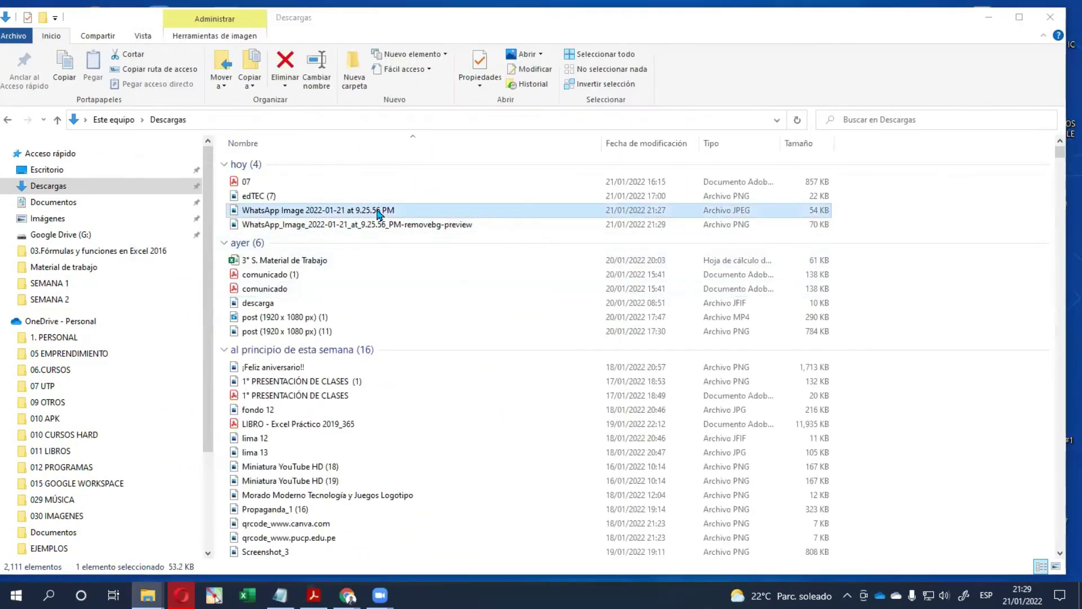
double_click(378, 212)
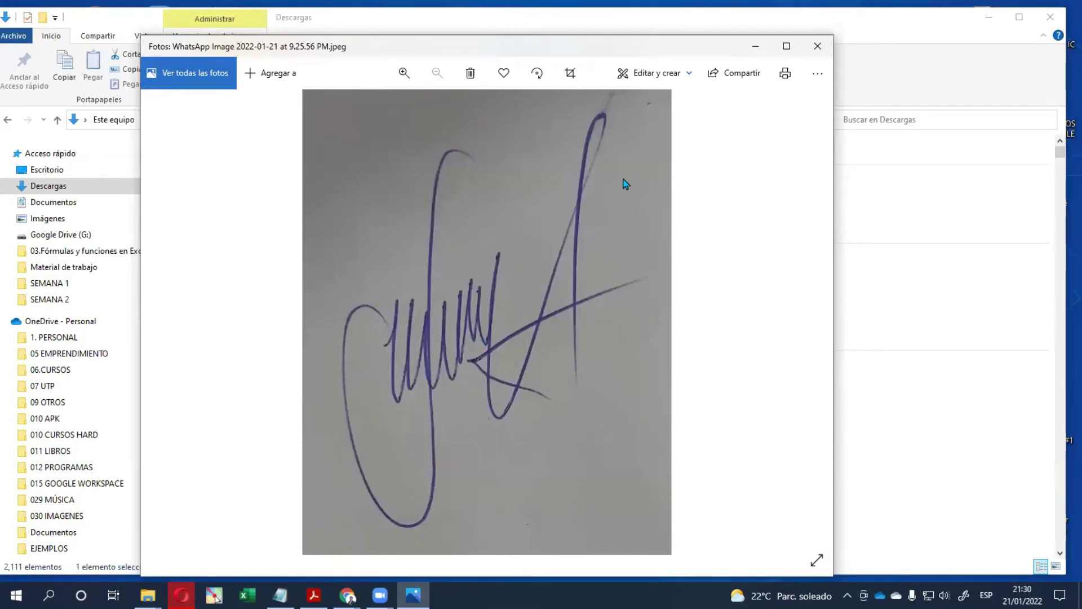
left_click(817, 46)
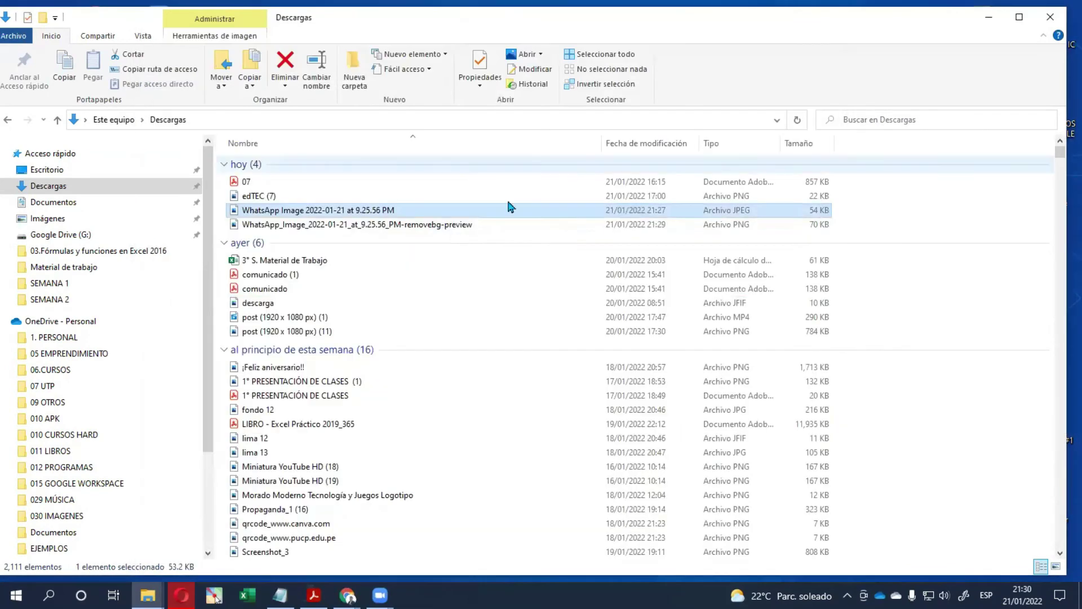
left_click(324, 225)
double_click(324, 226)
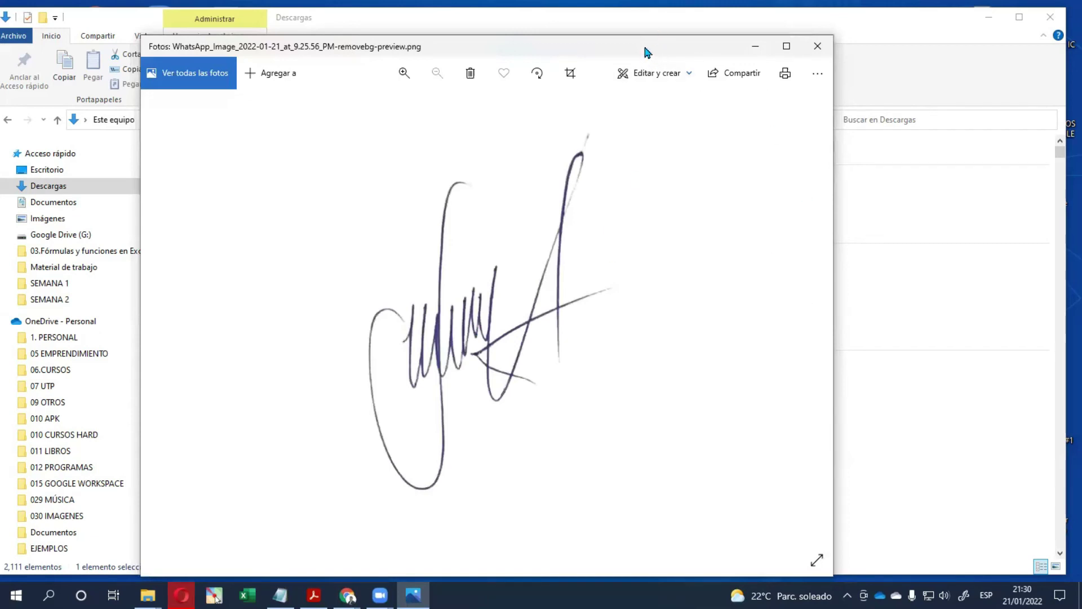
left_click_drag(644, 42, 612, 24)
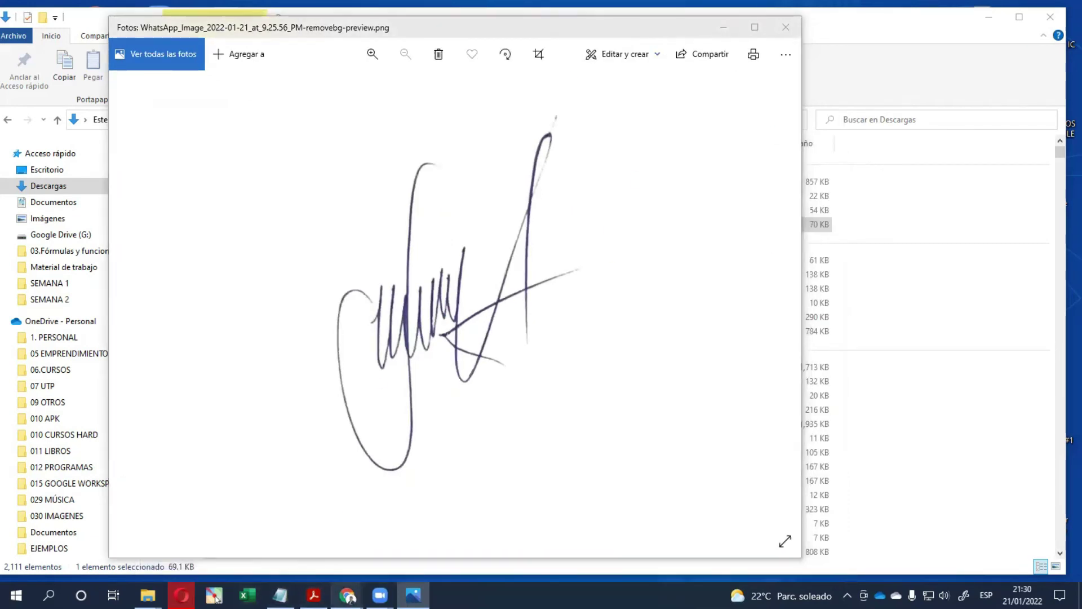
- Switch back to Chrome and, from the Gmail settings page, open Google Drive through the Google apps
mouse_move(347, 595)
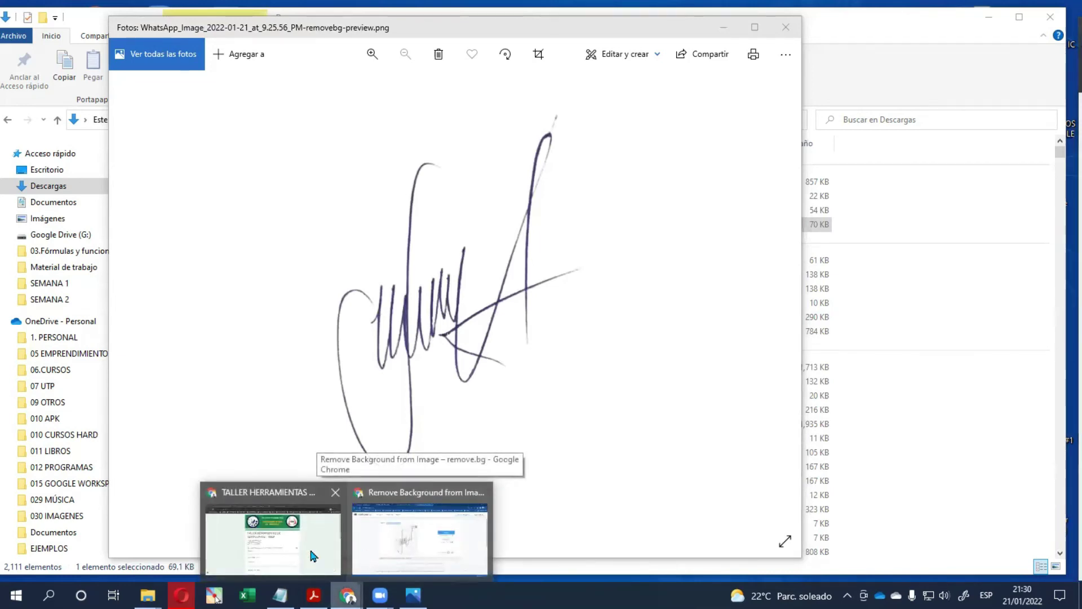
left_click(402, 546)
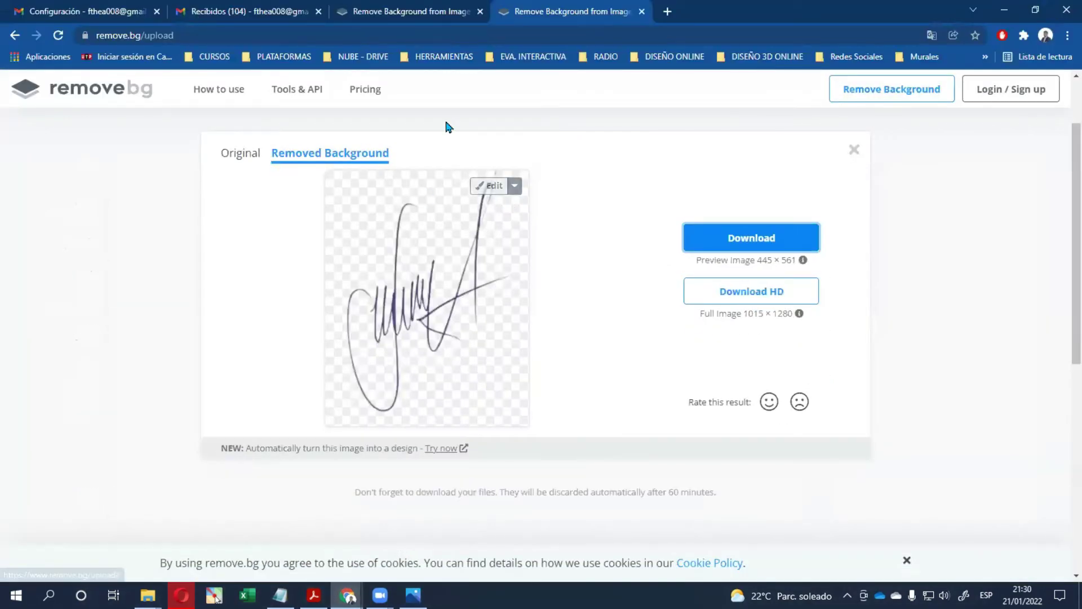
left_click(121, 8)
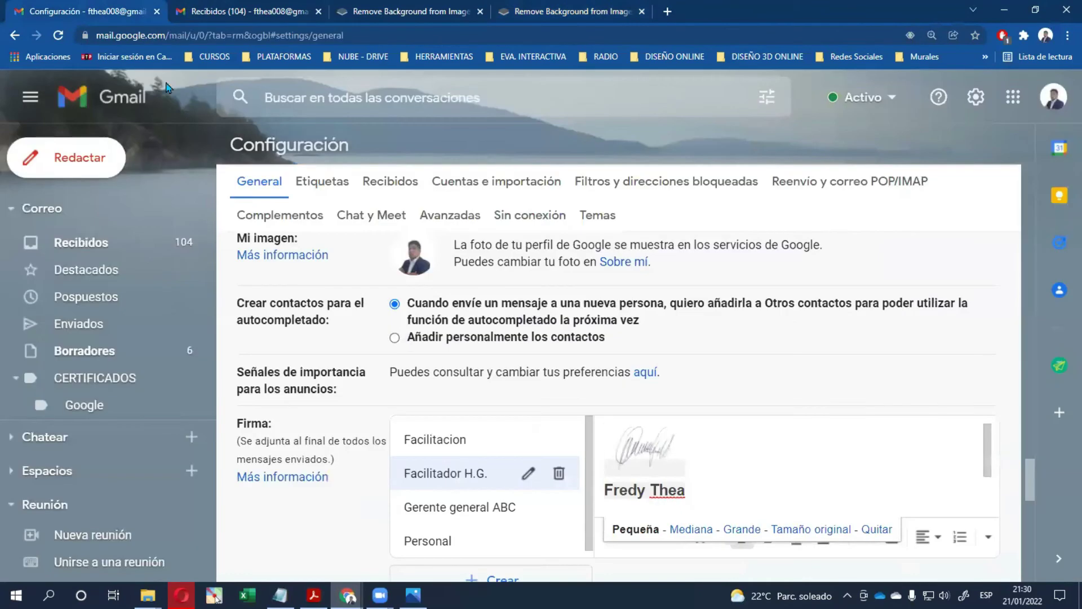
left_click(1006, 107)
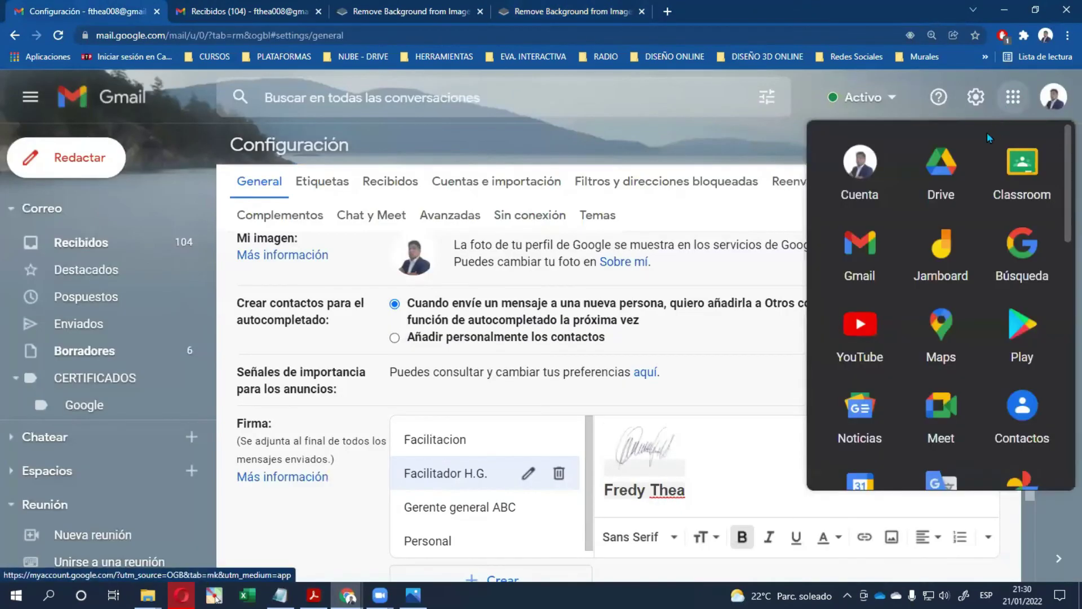
left_click(950, 176)
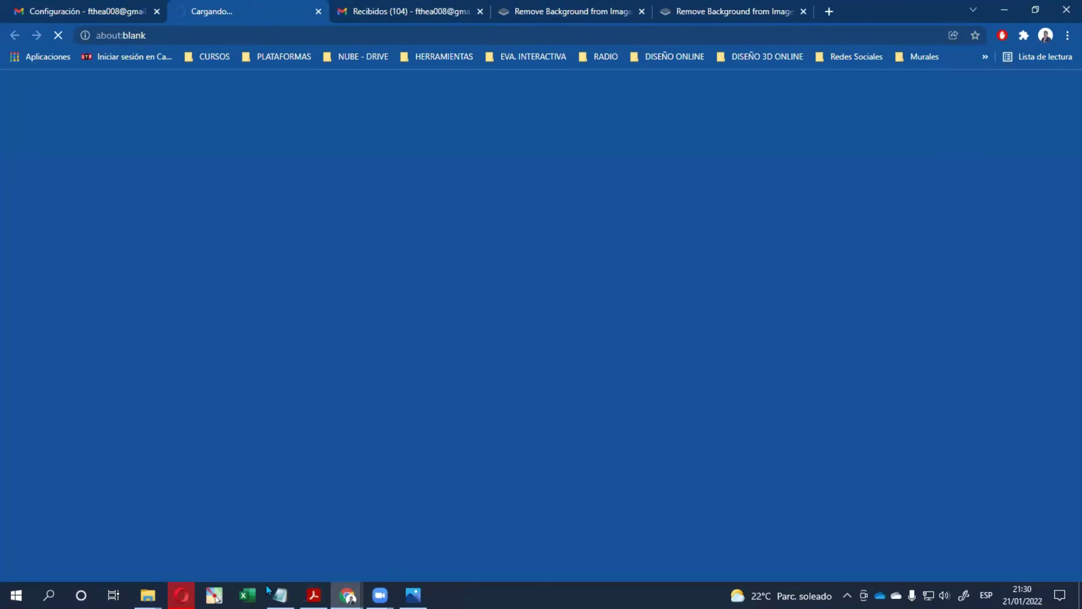
- Locate the Descargas folder window, and browse the folders and files in Mi unidad on Google Drive
mouse_move(147, 595)
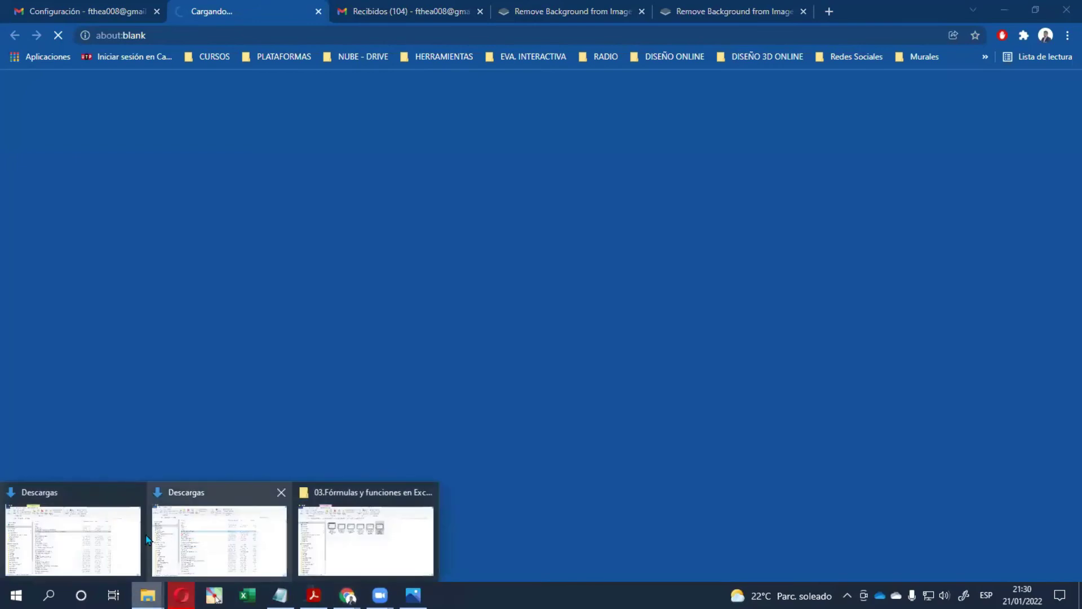
left_click(80, 525)
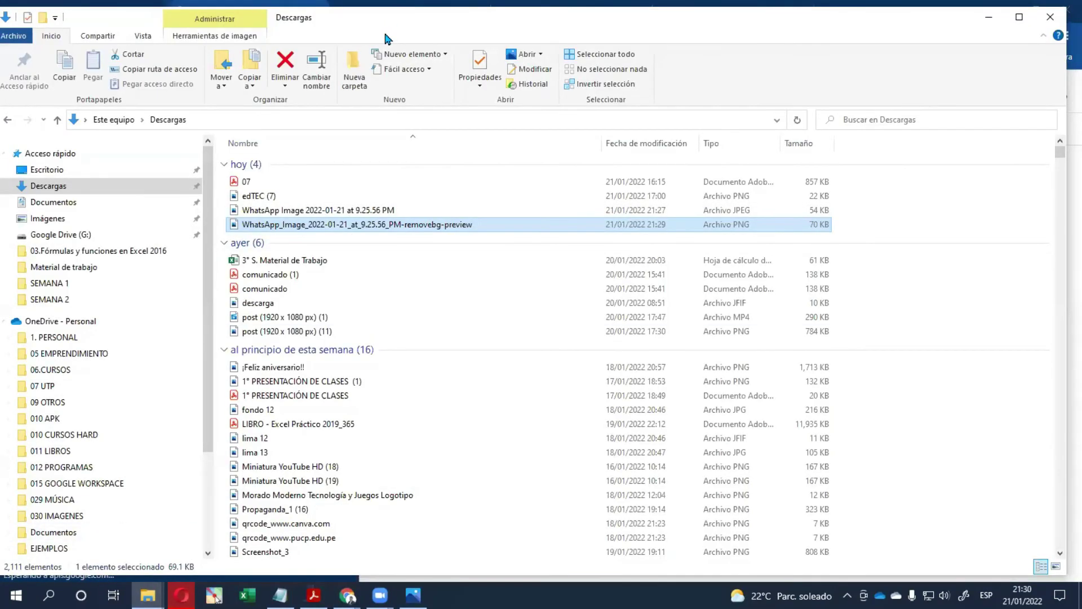
left_click(91, 176)
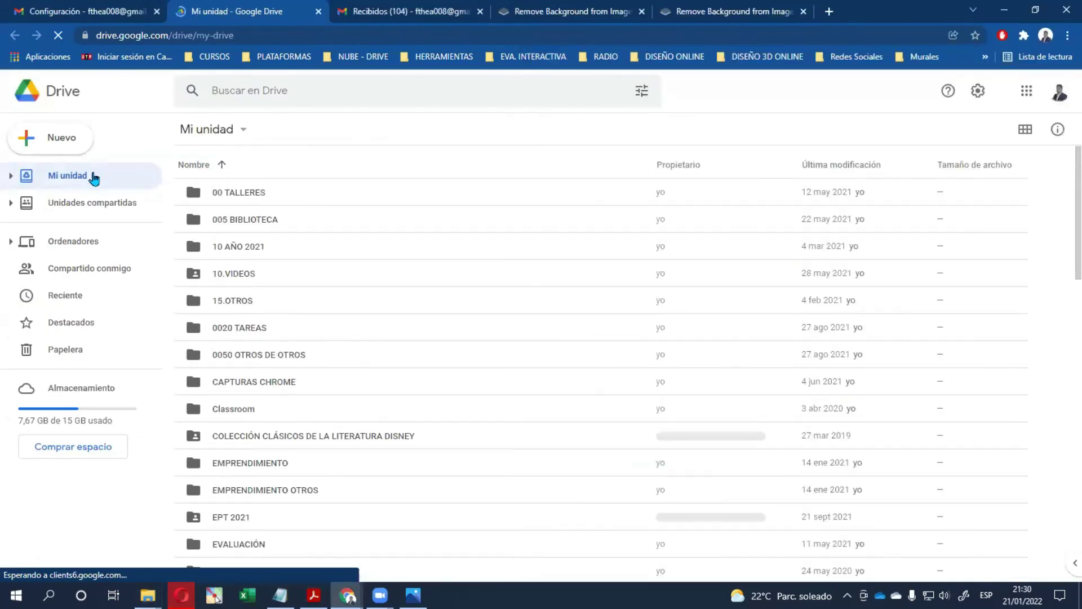
scroll(507, 366, "down", 15)
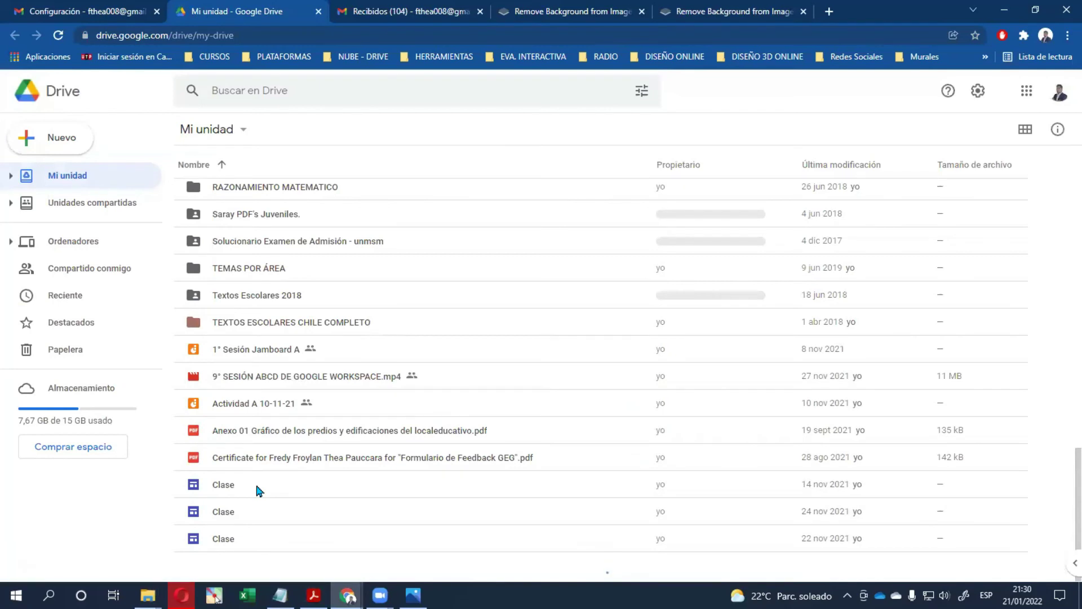
scroll(398, 350, "down", 15)
scroll(402, 373, "up", 15)
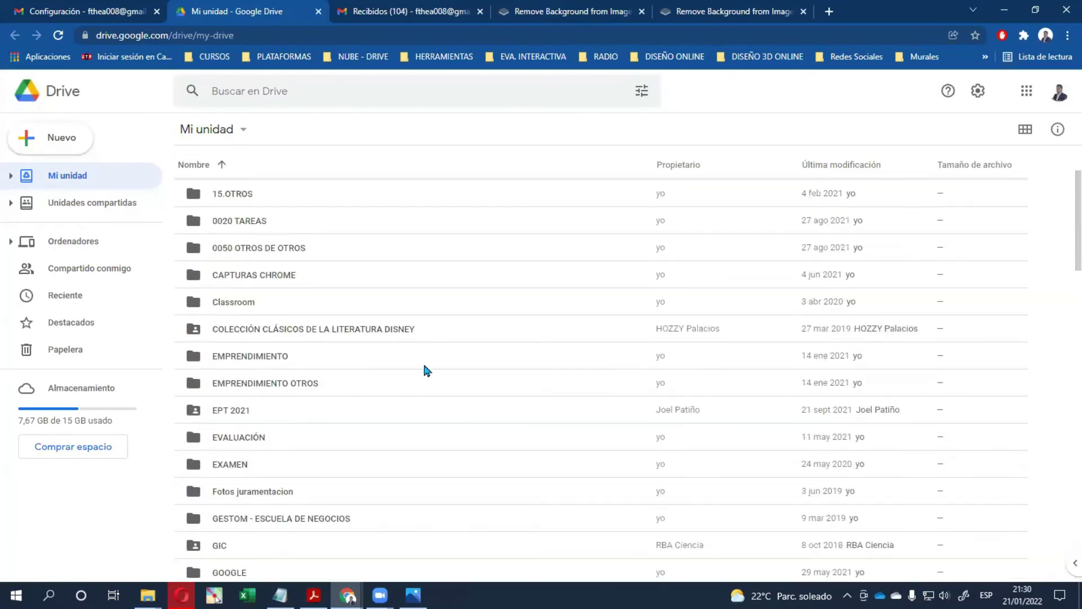
- Rename the removebg-preview file in Descargas as "FIRMAAAAAAAAAAAAAAAAA" and upload it to Mi unidad in Google Drive
key("alt+Tab")
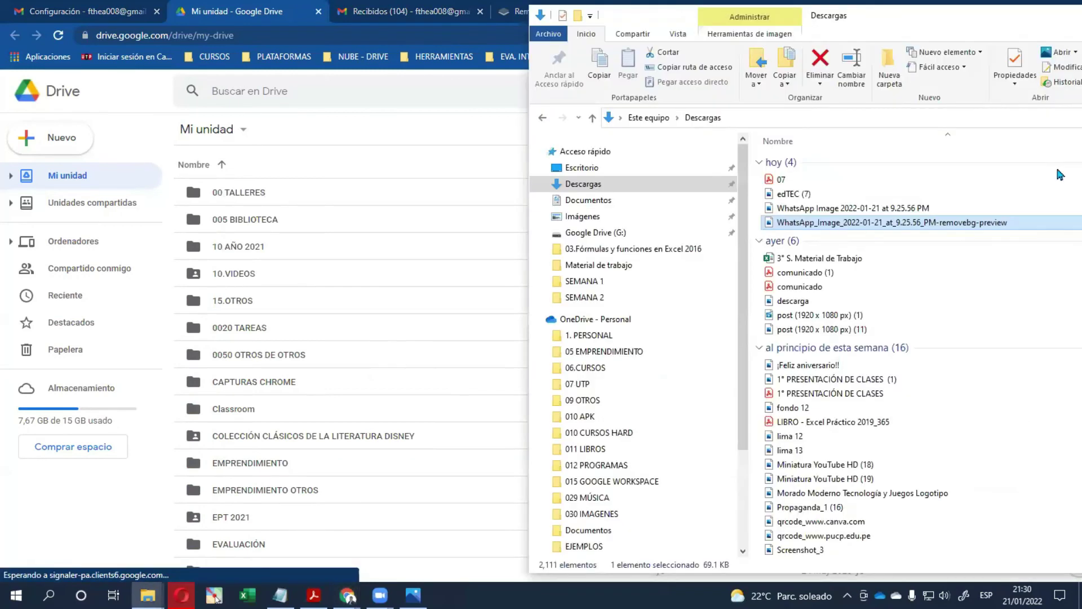
left_click(811, 224)
type("firm")
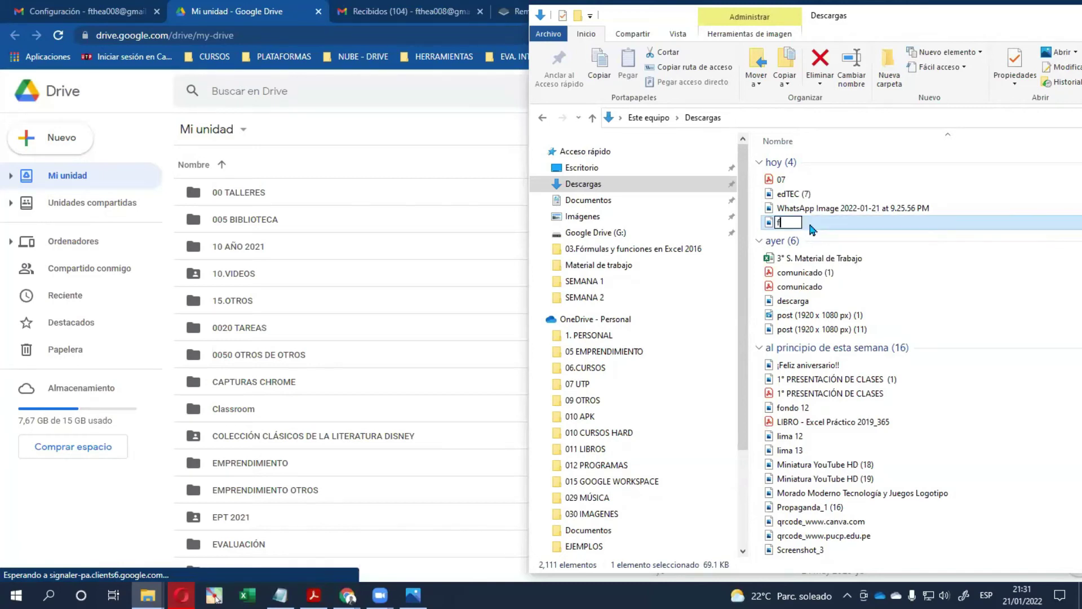
key("BackSpace")
key("BackSpace")
type("FIRMAAAAAAAAAAAAAAAAA")
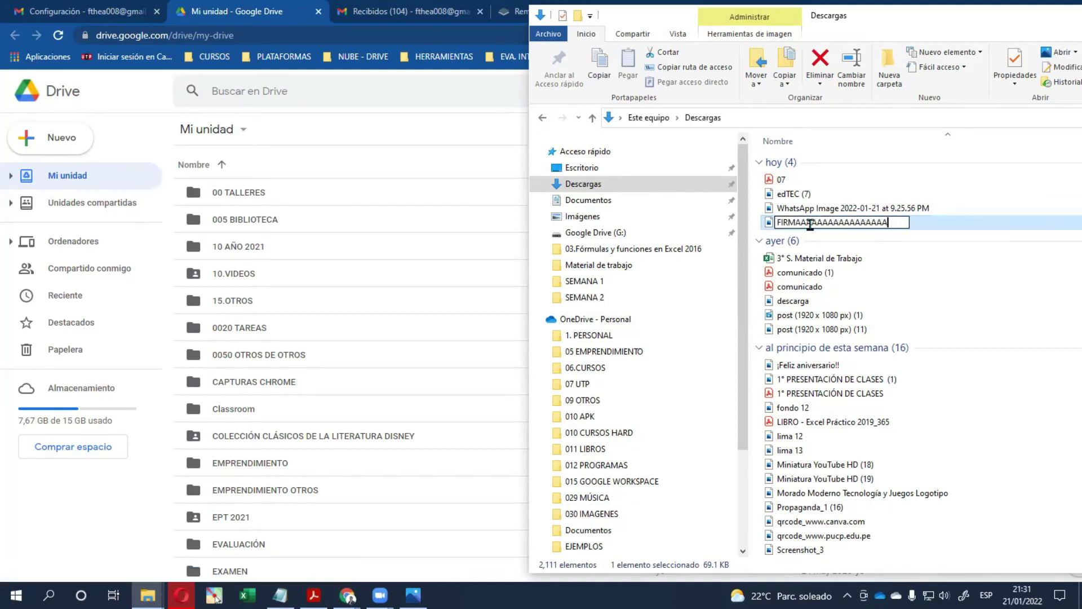
key("Return")
left_click_drag(827, 228, 110, 180)
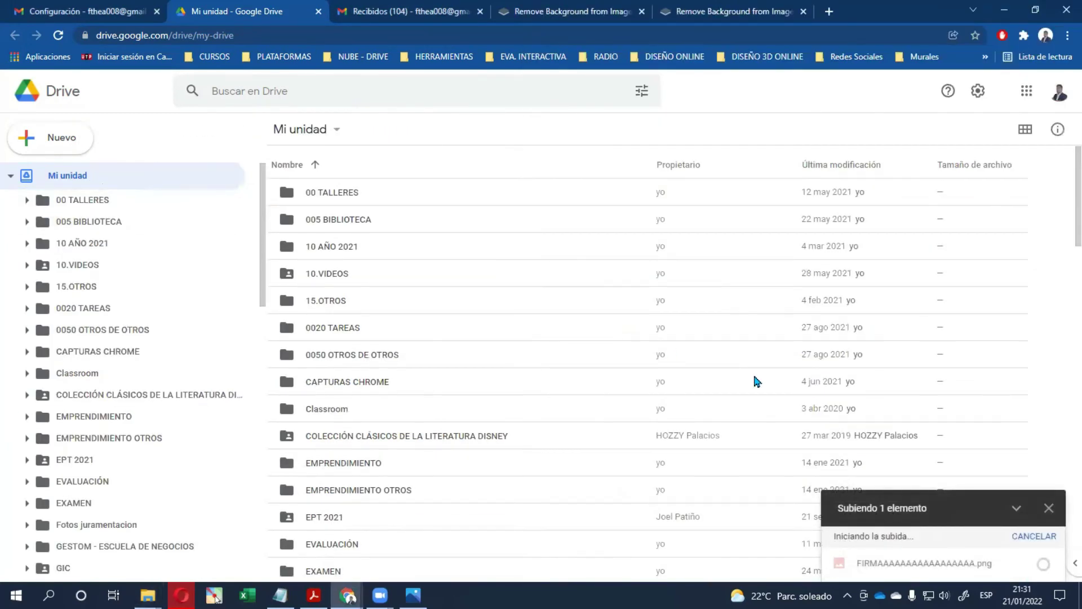
- Locate the uploaded FIRMAAAAAAAAAAAAAAAAA.png in Mi unidad, preview it, and dismiss the preview and the upload notice
scroll(755, 380, "down", 10)
scroll(754, 377, "down", 10)
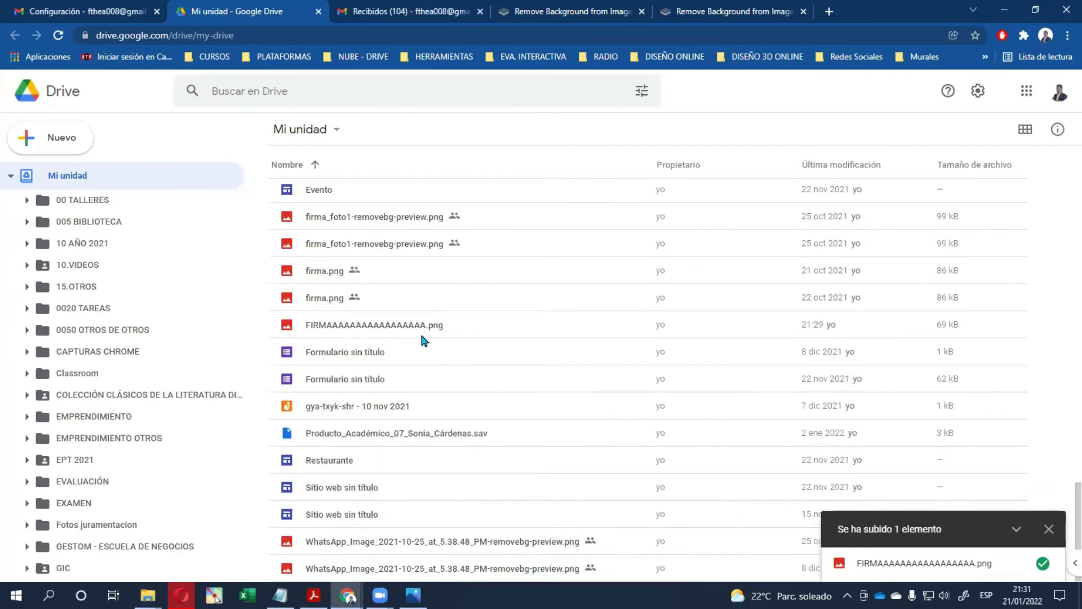
double_click(377, 322)
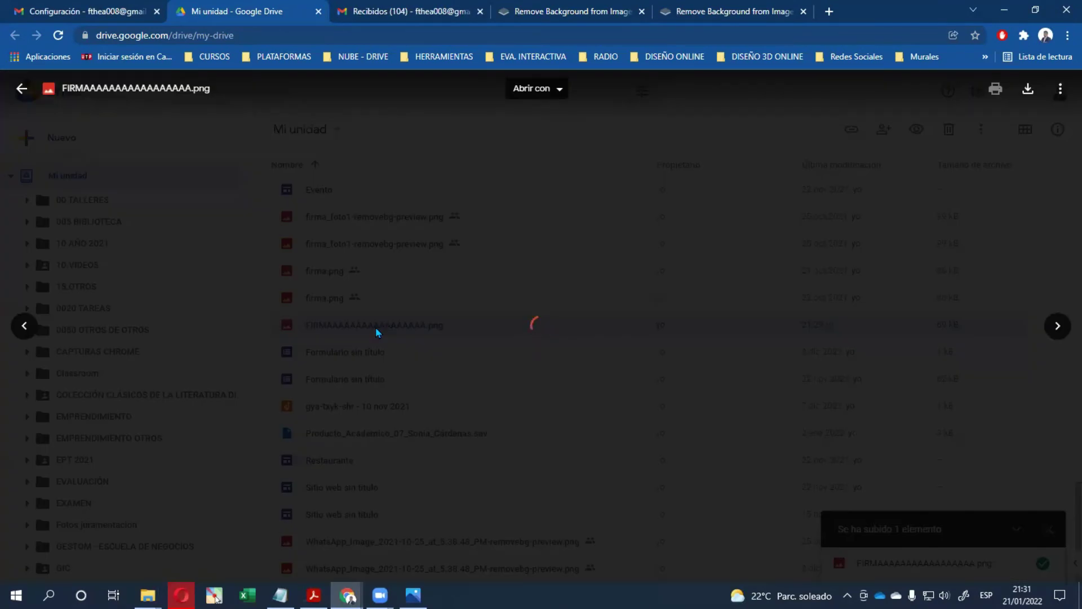
left_click(1054, 536)
left_click(1048, 529)
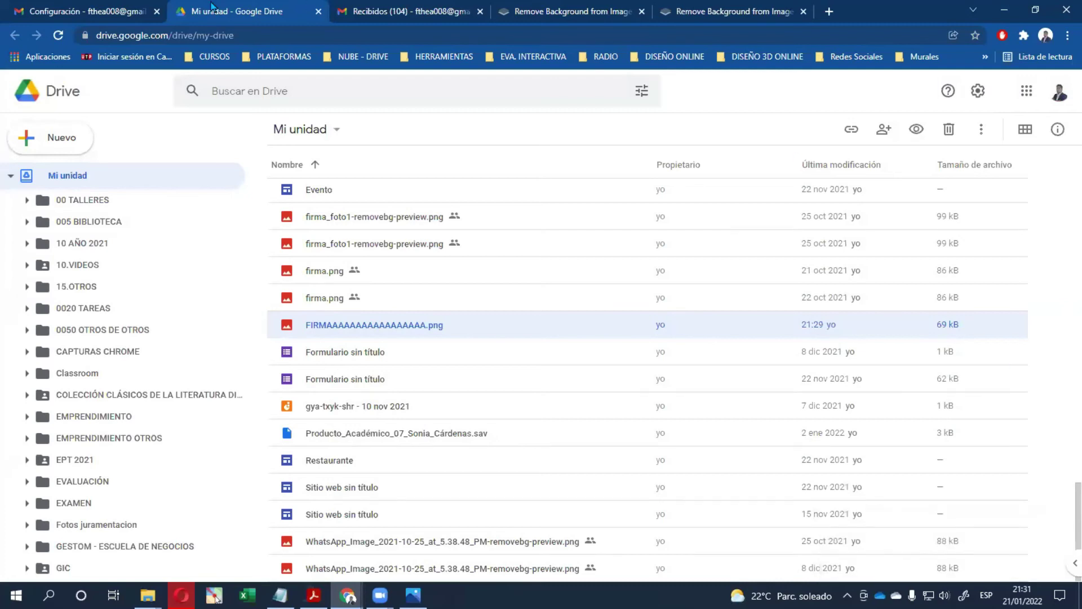
- Switch to the Gmail inbox tab and open the Firma section in the full general settings
left_click(378, 7)
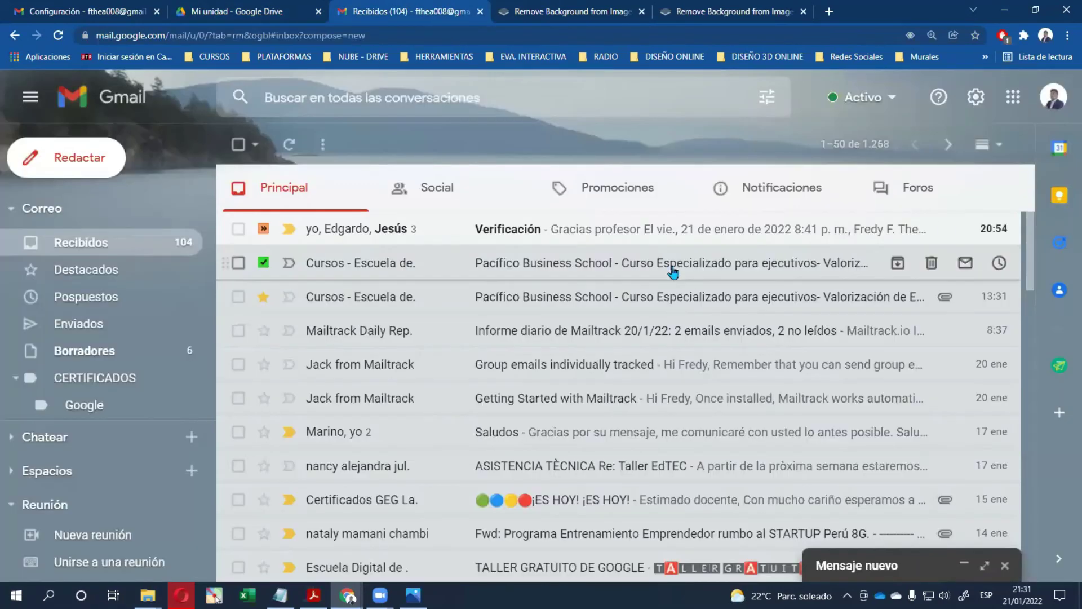
left_click(977, 97)
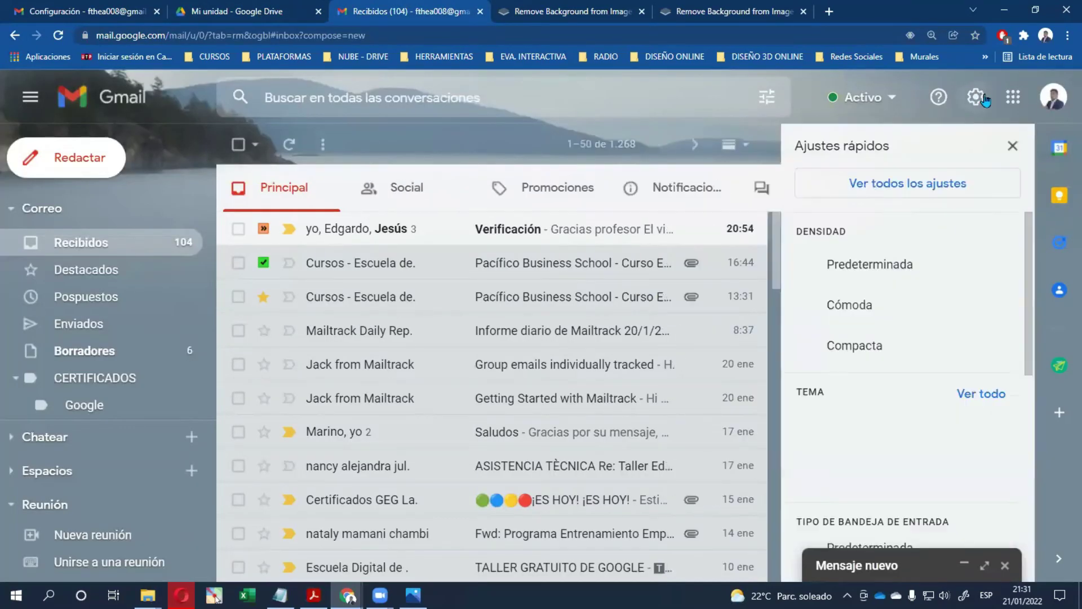
left_click(894, 184)
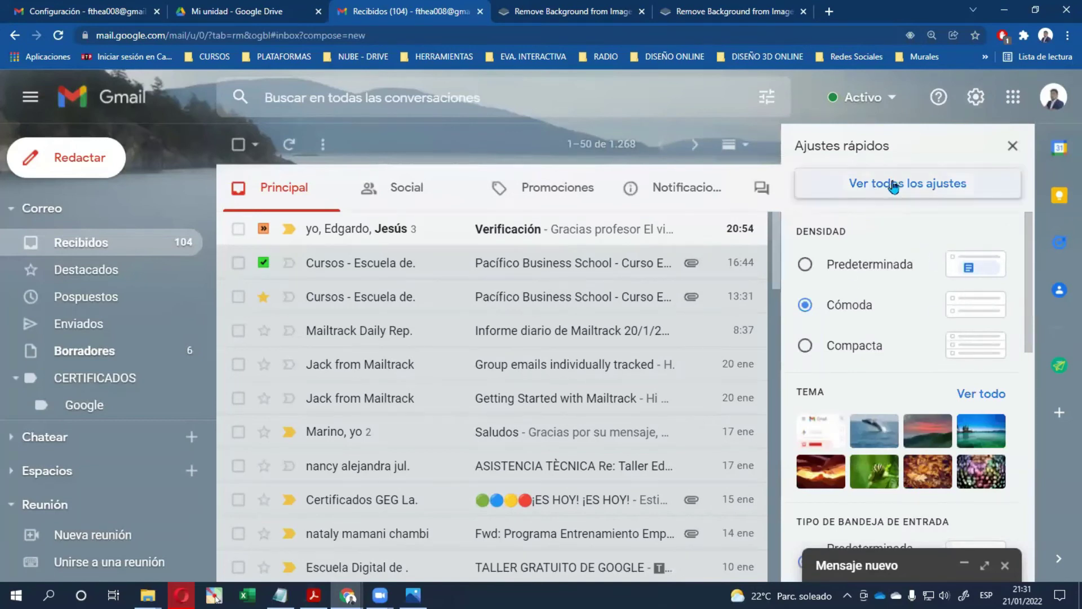
scroll(709, 482, "down", 15)
scroll(743, 421, "down", 15)
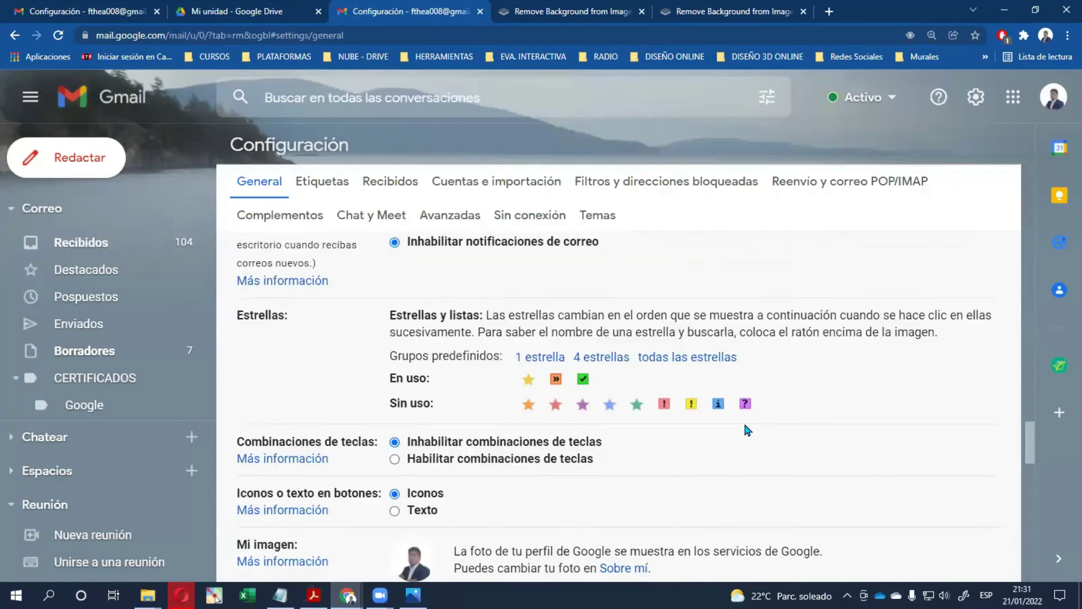
scroll(743, 421, "up", 4)
scroll(746, 428, "down", 4)
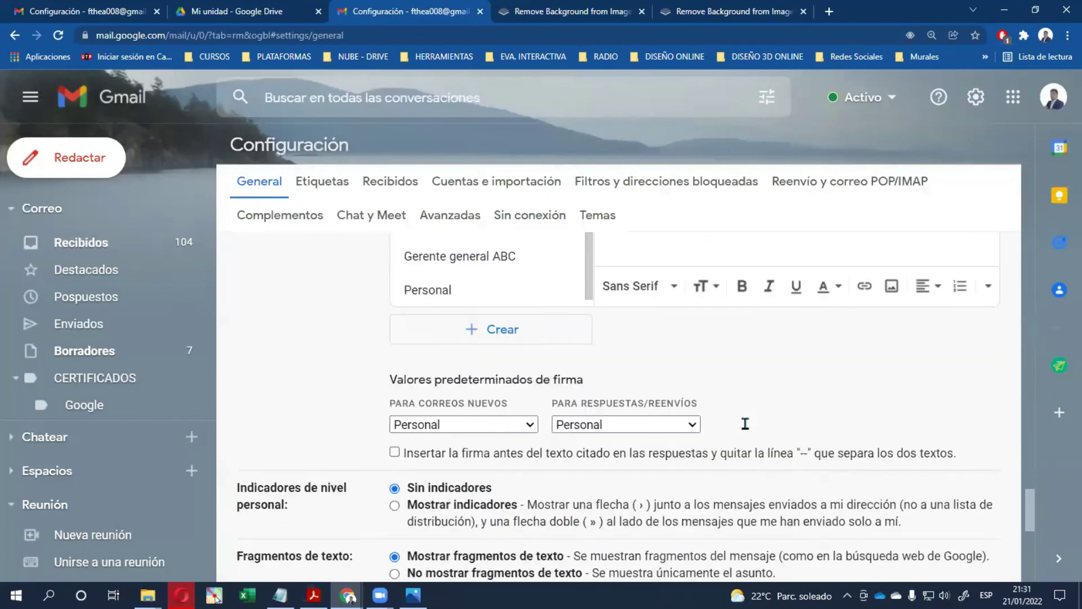
scroll(564, 366, "up", 2)
- Remove the existing handwritten signature image from the "Facilitador H.G." signature
left_click(453, 338)
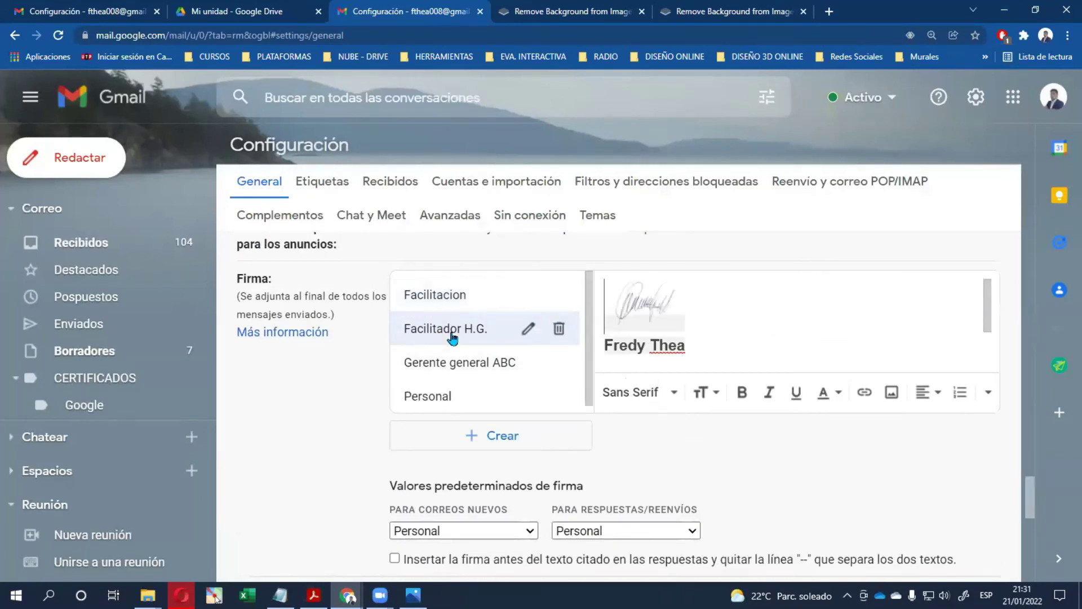
left_click(640, 306)
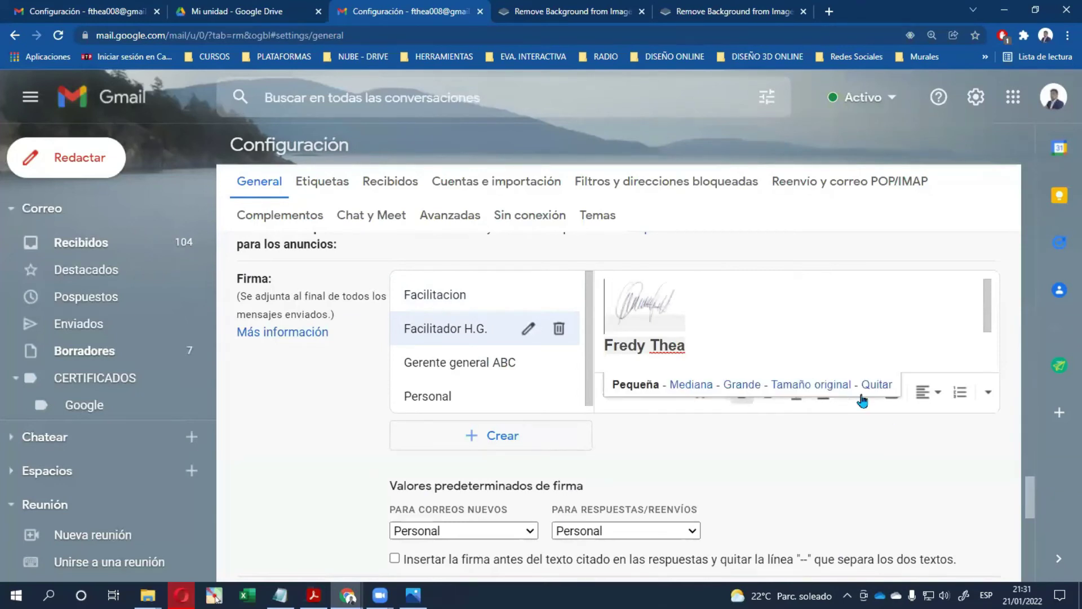
left_click(875, 384)
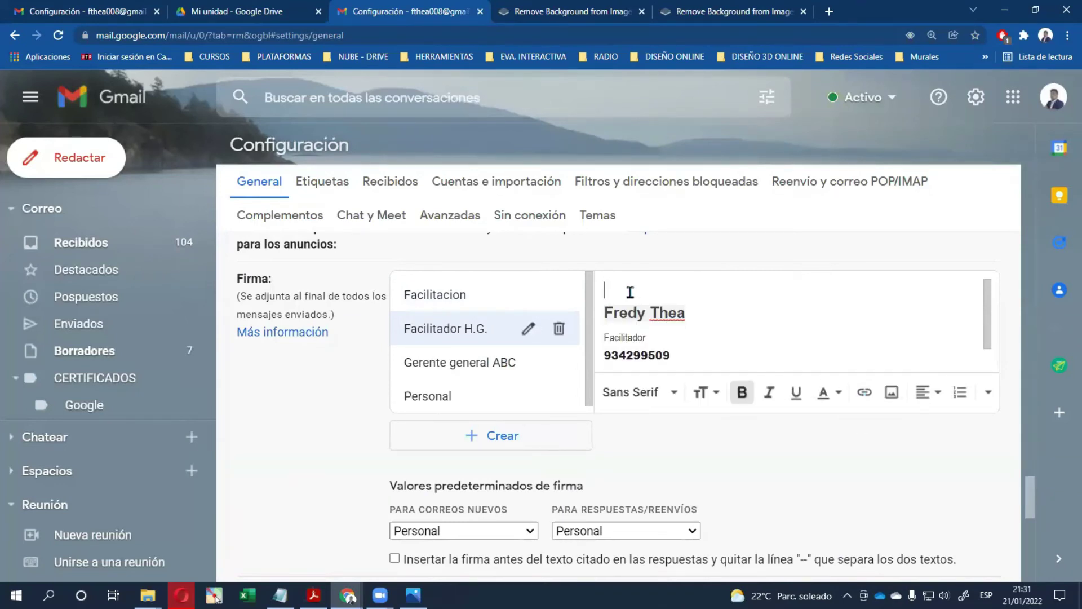
- Insert the FIRMAAAAAAAAAAAAAAAAA.png image from Mi unidad above the name in the "Facilitador H.G." signature
left_click(890, 390)
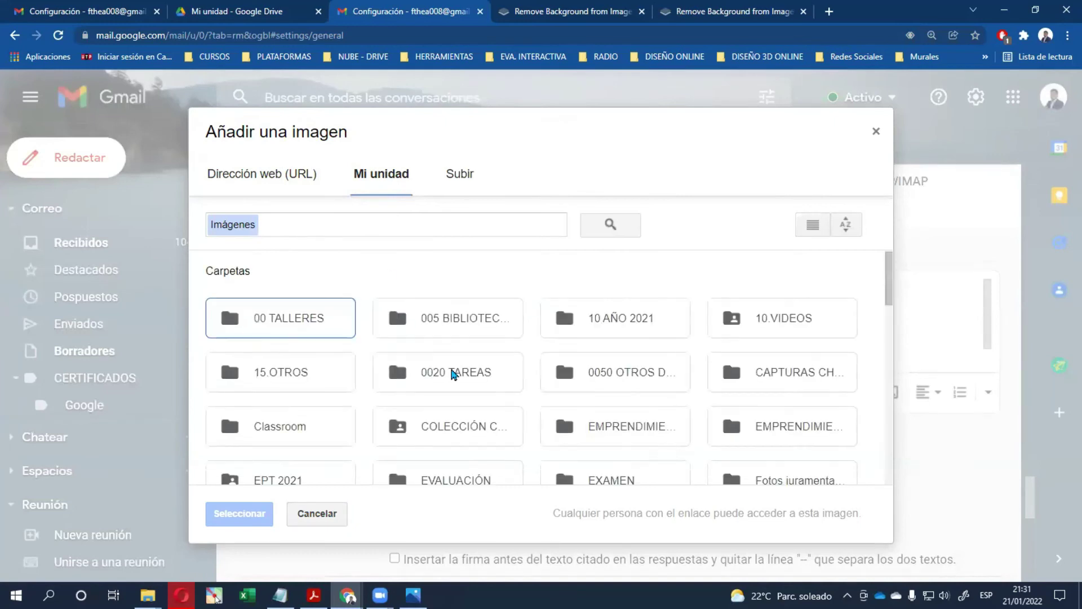
scroll(452, 374, "down", 10)
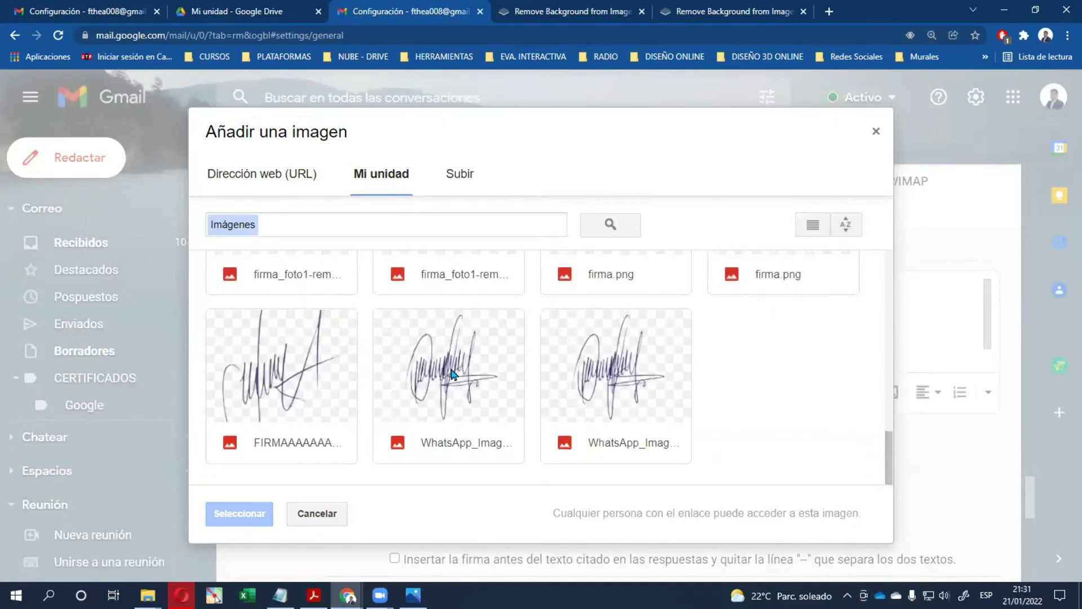
left_click(280, 385)
left_click(237, 513)
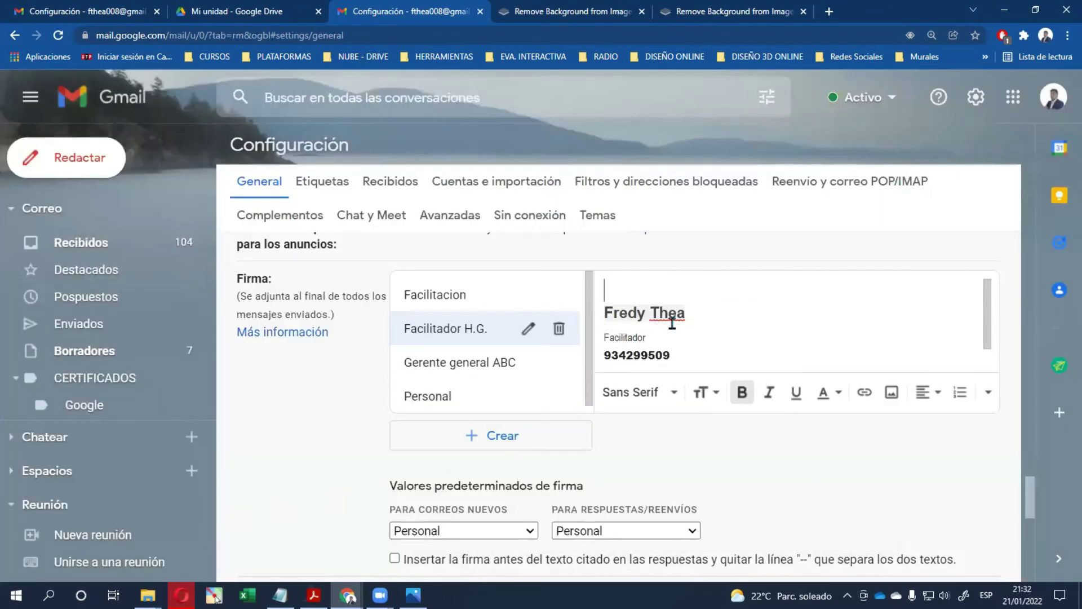
- Try the Grande, Mediana and Pequeña sizes on the inserted signature image, and leave it at Mediana
scroll(672, 323, "up", 2)
left_click(809, 438)
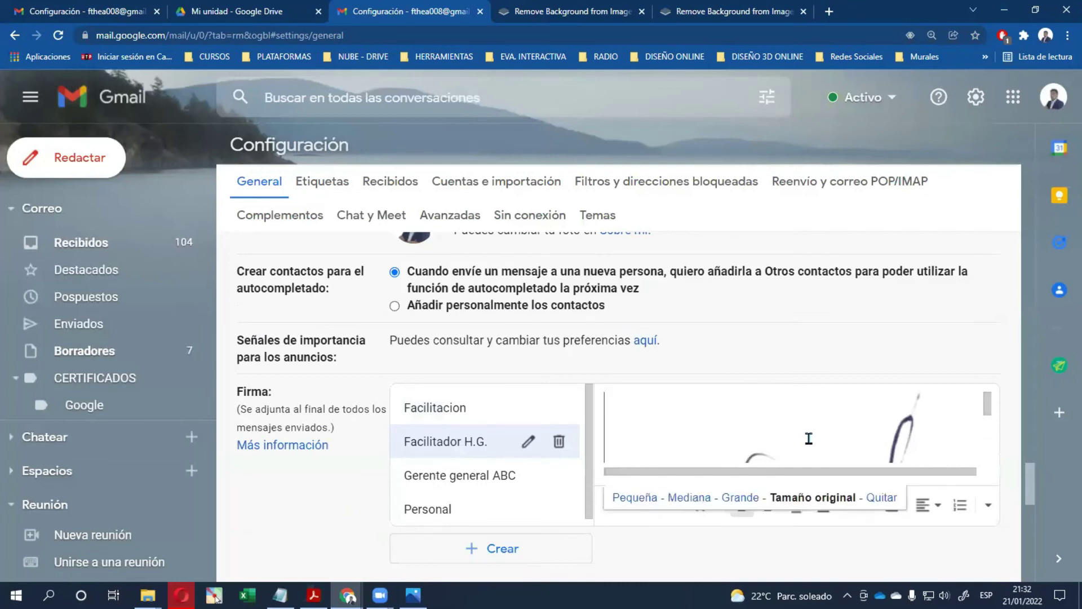
left_click(741, 498)
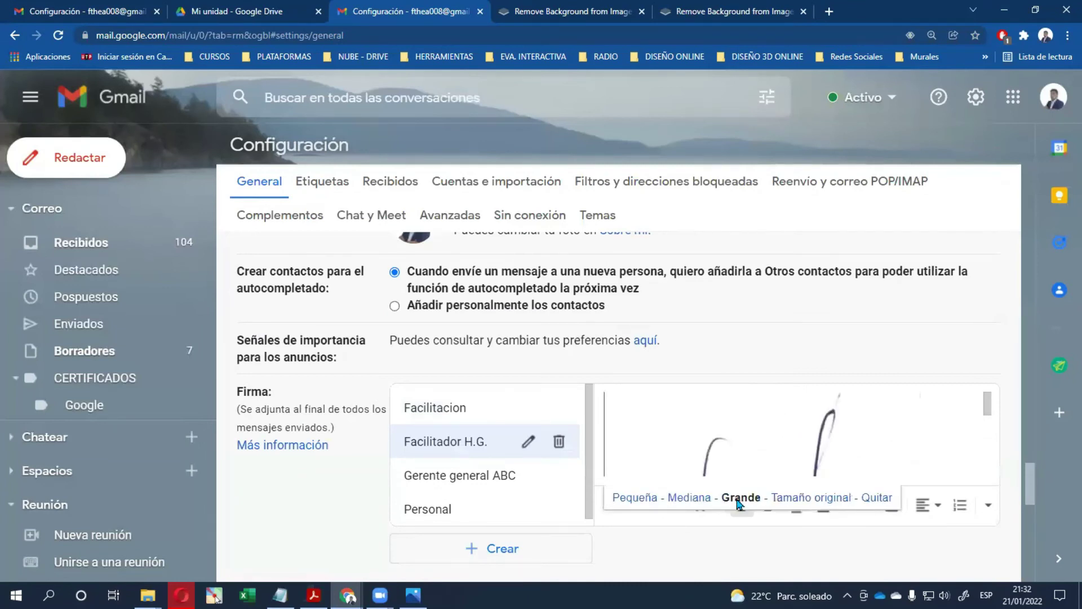
left_click(693, 500)
left_click(642, 500)
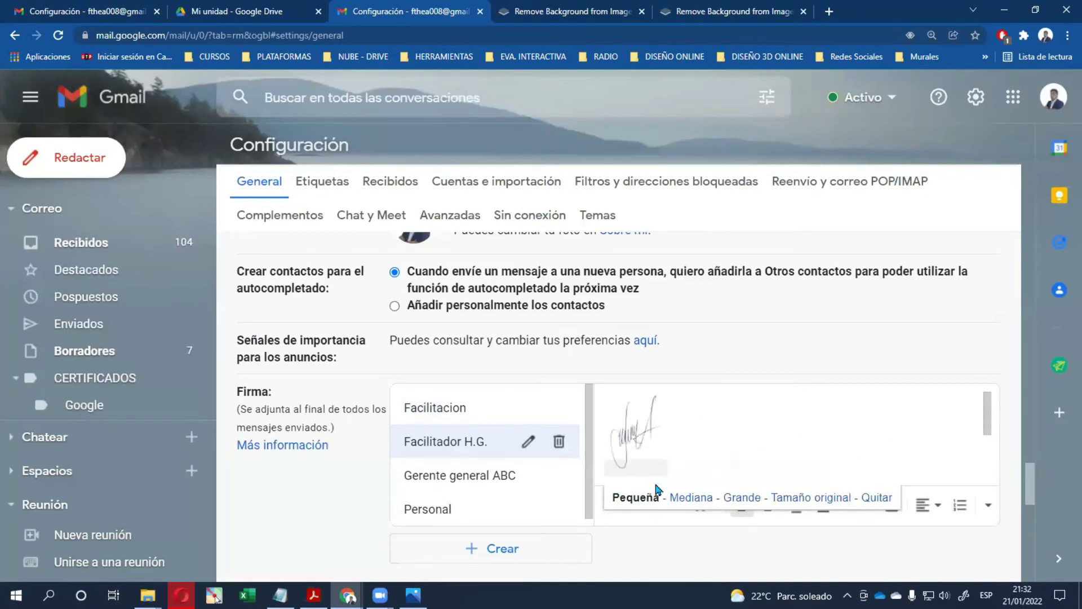
scroll(726, 465, "down", 1)
scroll(726, 465, "up", 1)
left_click(690, 498)
scroll(711, 453, "down", 1)
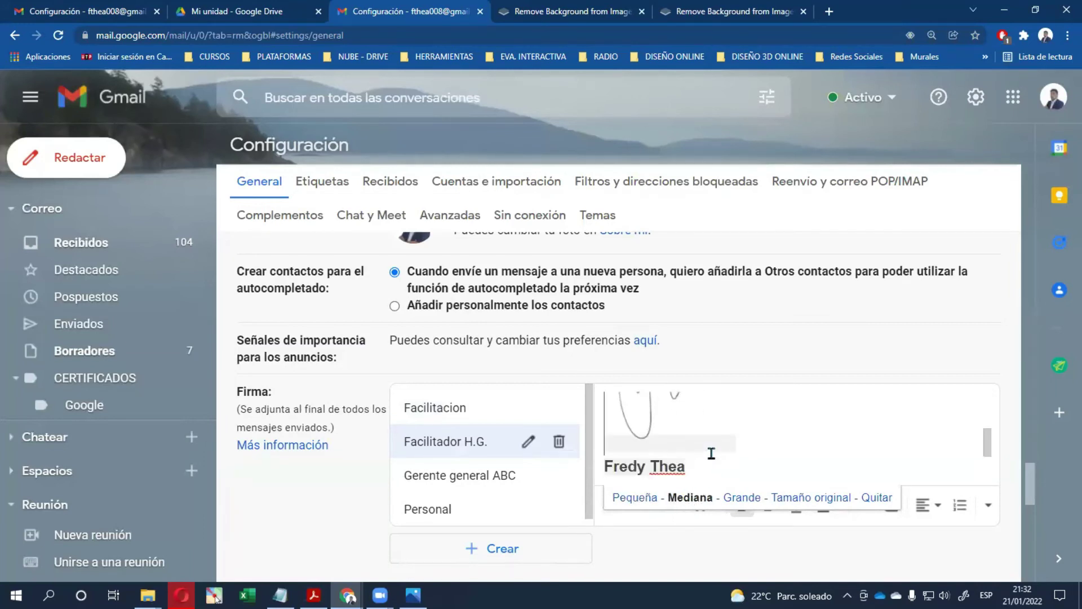
scroll(874, 458, "down", 2)
- Save the Gmail settings changes with the updated signature
left_click(882, 458)
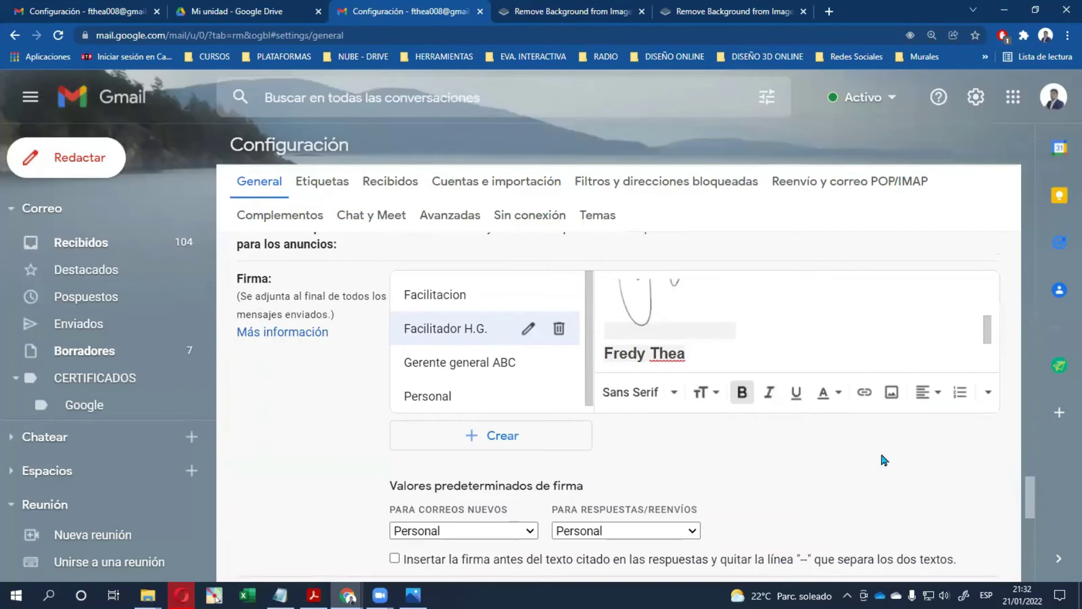
scroll(853, 451, "down", 10)
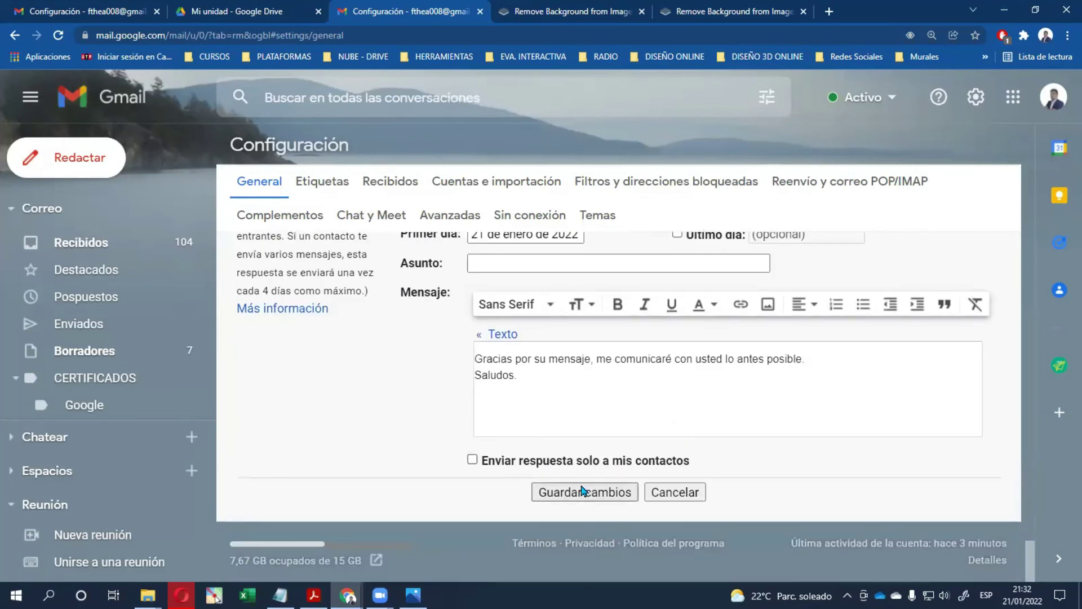
left_click(575, 495)
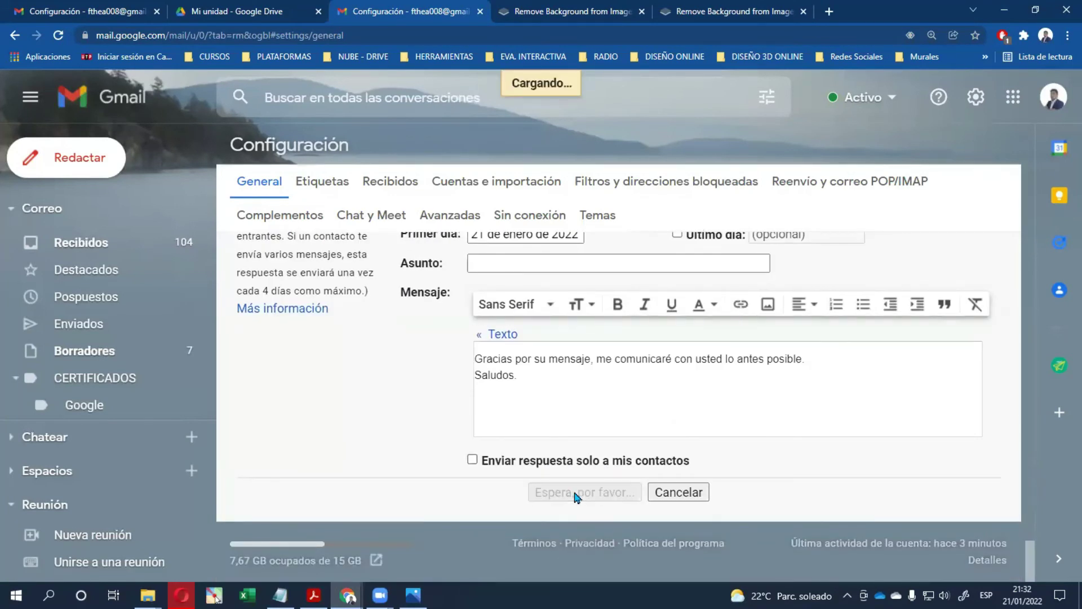
scroll(717, 394, "down", 8)
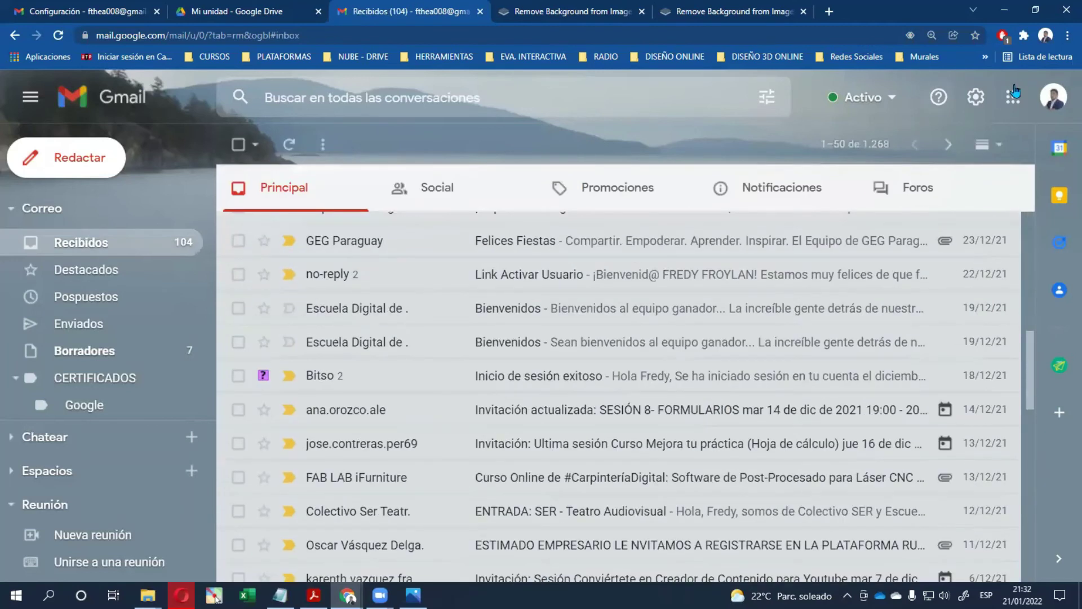
- Reopen the full Gmail settings and review the saved "Facilitador H.G." signature in the Firma section
left_click(977, 99)
scroll(845, 366, "down", 8)
scroll(823, 338, "up", 4)
left_click(921, 184)
scroll(549, 360, "down", 20)
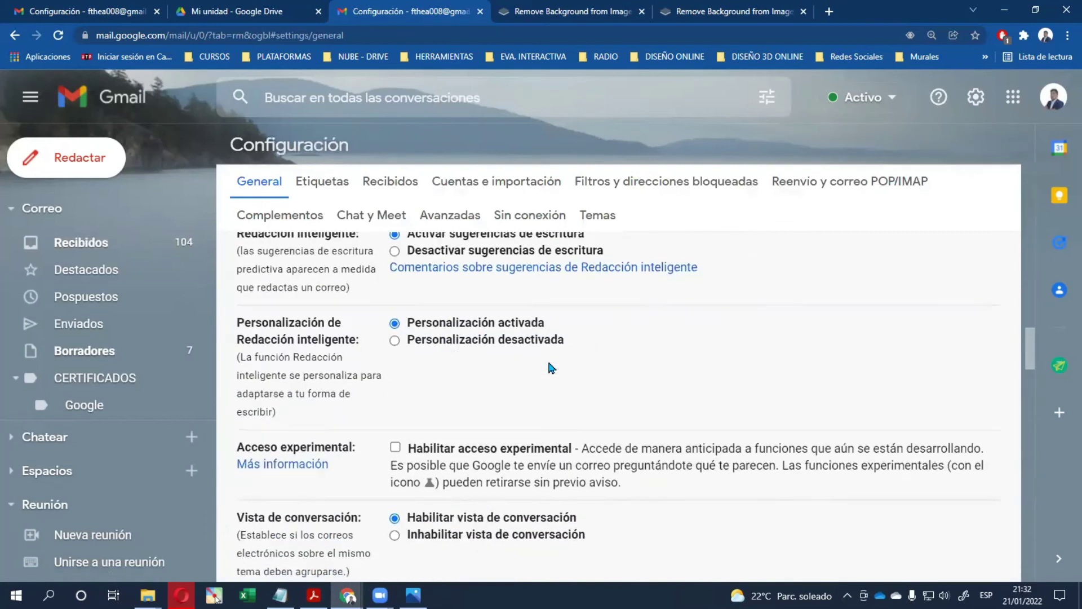
scroll(550, 365, "down", 6)
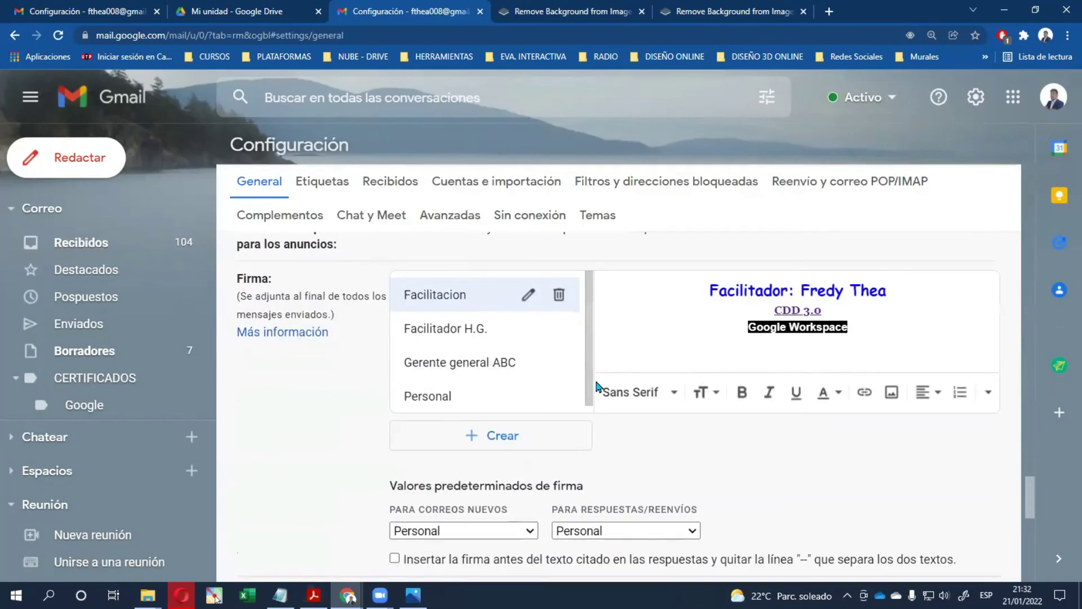
left_click(464, 337)
scroll(758, 333, "down", 2)
scroll(758, 332, "up", 2)
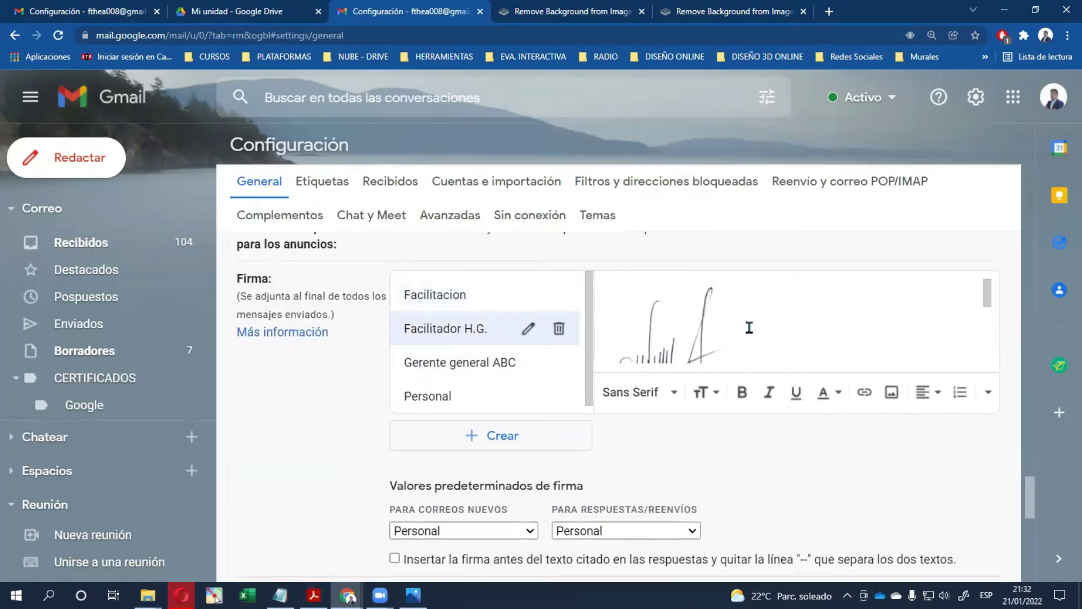
- Close the Google Drive tab and return to the inbox in the first Gmail tab
left_click(279, 14)
left_click(318, 12)
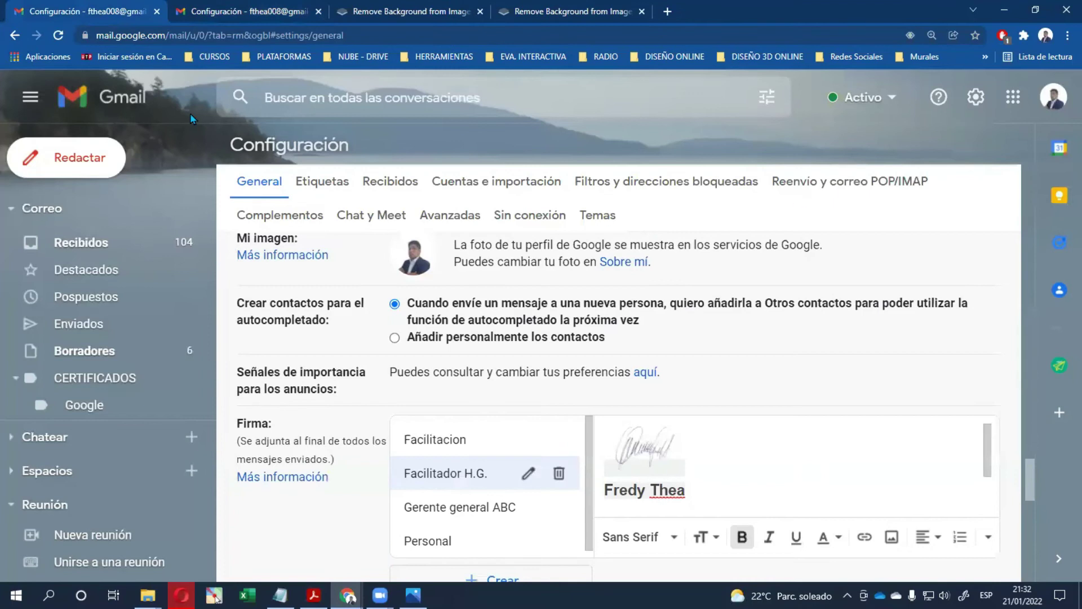
left_click(131, 103)
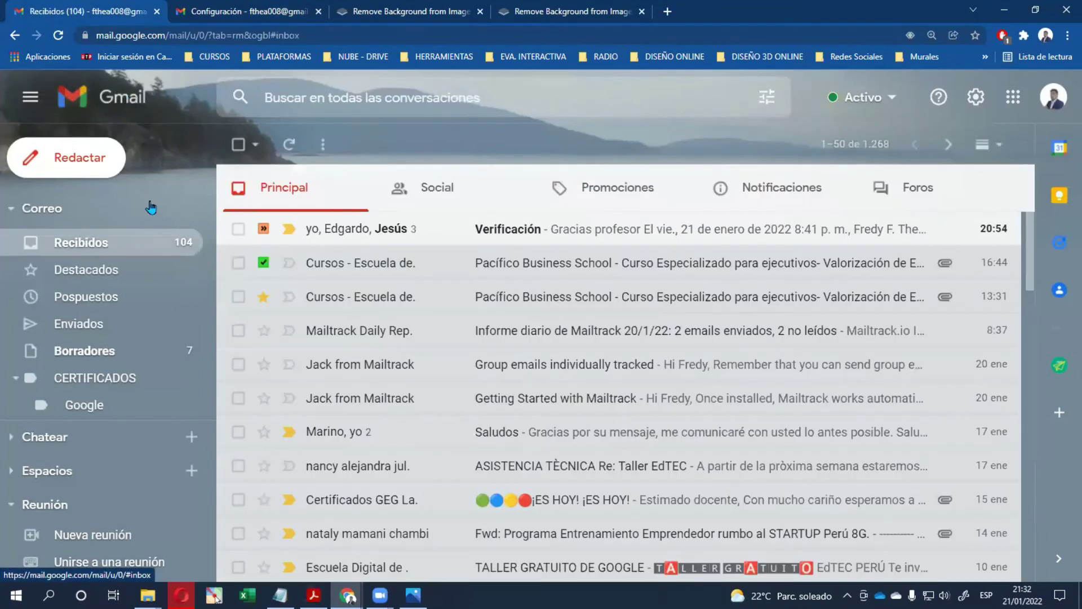
- Compose a new message and paste the recipient's e-mail address as its addressee
left_click(70, 166)
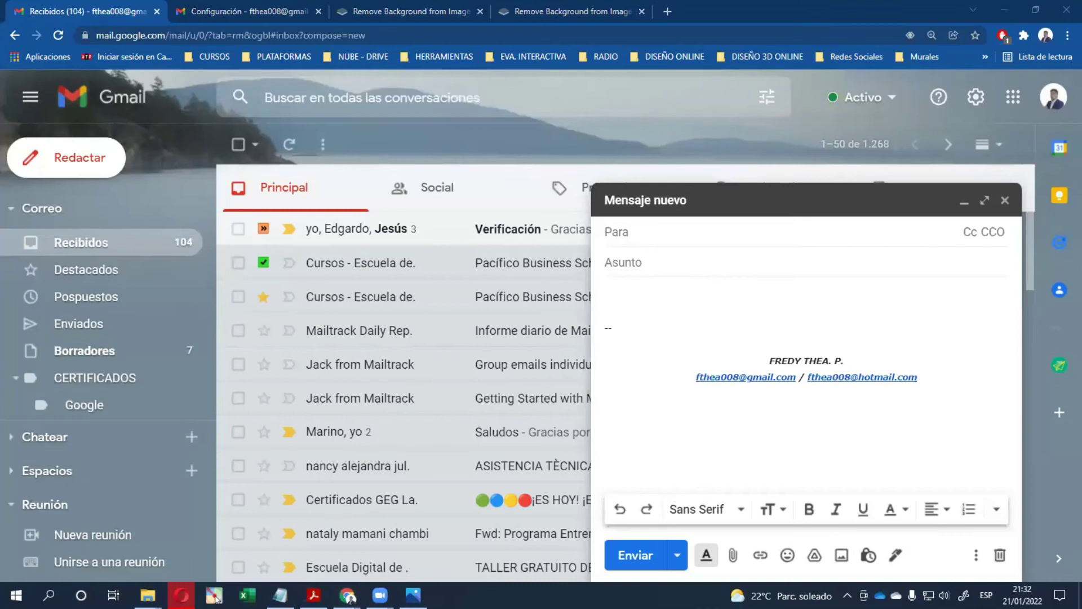
left_click(716, 232)
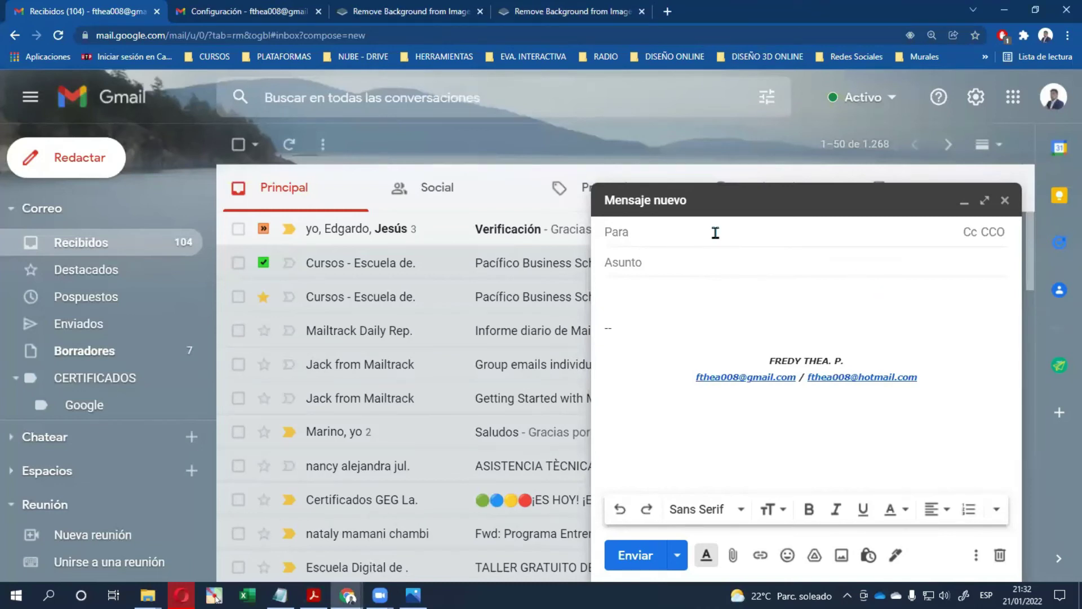
key("ctrl+v")
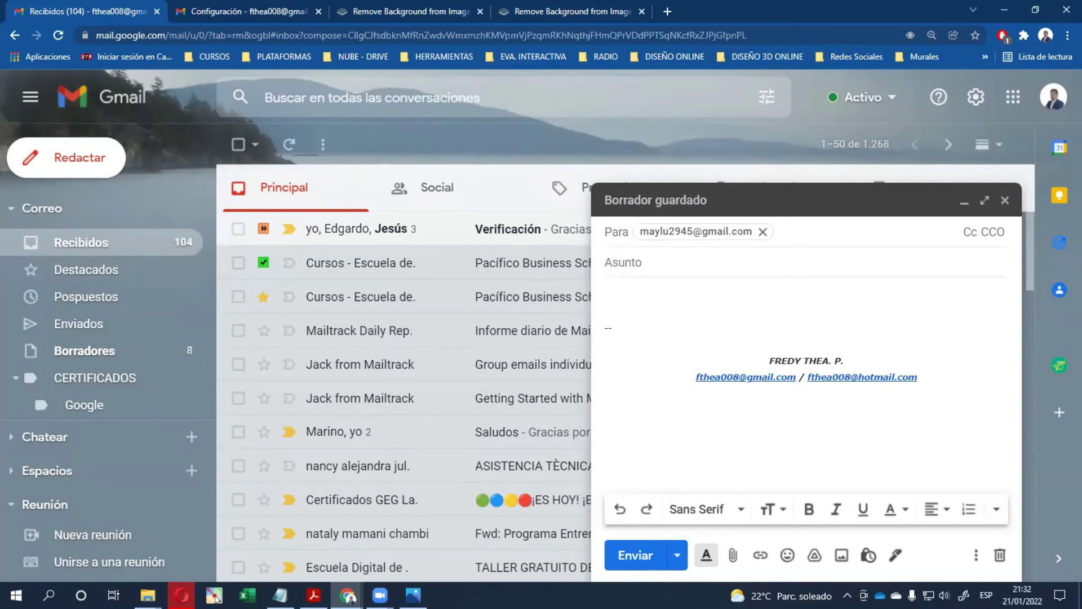
left_click(215, 595)
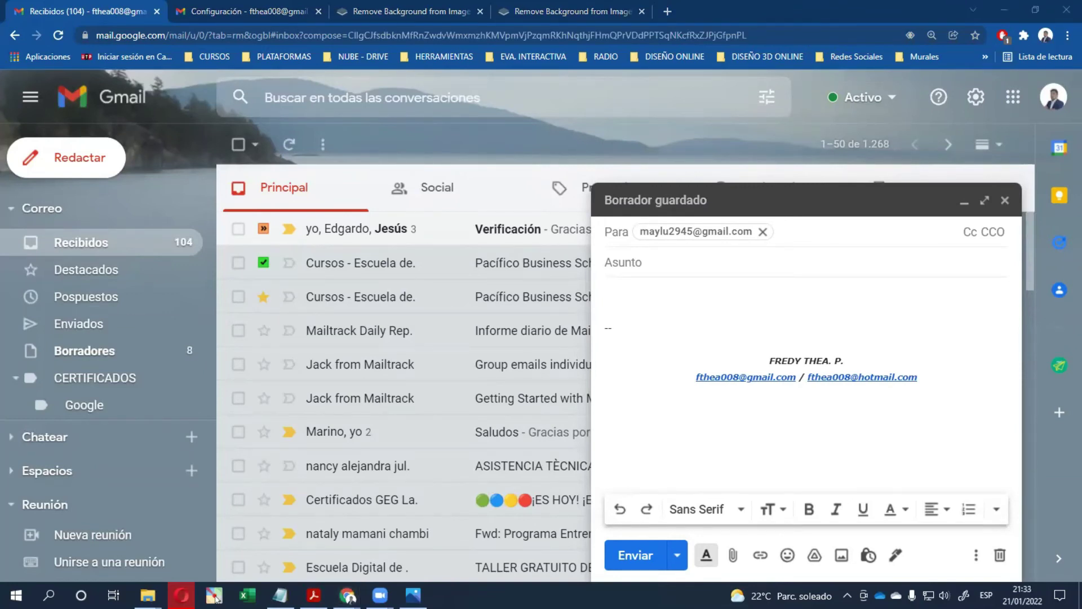
- Set the message subject to "Firma"
left_click(704, 269)
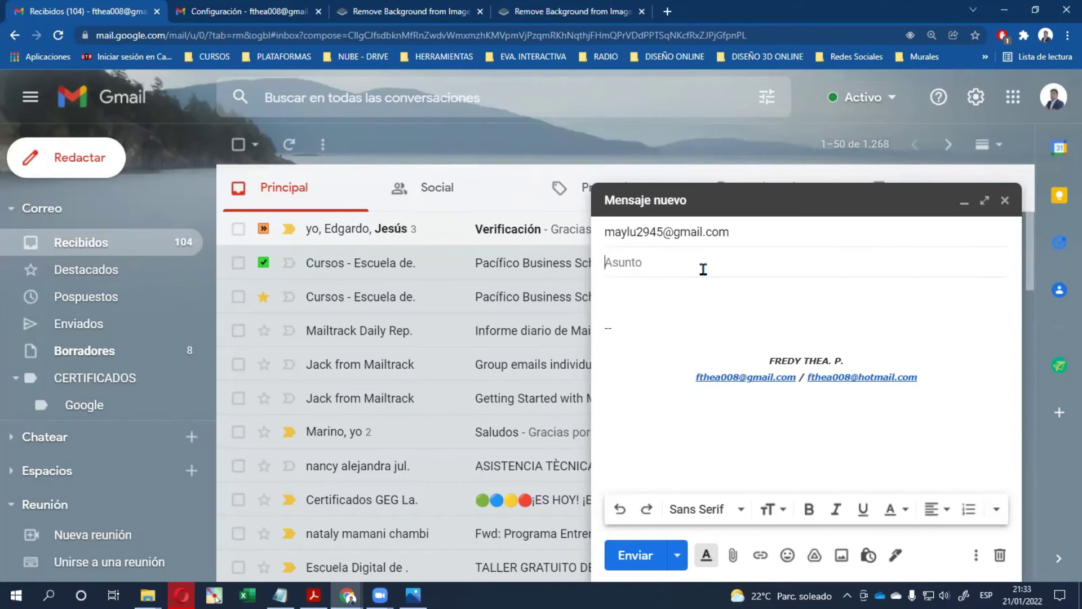
type("franse")
key("BackSpace")
key("BackSpace")
key("BackSpace")
key("BackSpace")
key("BackSpace")
key("BackSpace")
type("fIRMA")
key("BackSpace")
key("BackSpace")
key("BackSpace")
key("BackSpace")
key("BackSpace")
type("Firma")
- Write "Hola!!!!!" in the message body above the signature, followed by blank lines and "Saludos"
left_click(685, 304)
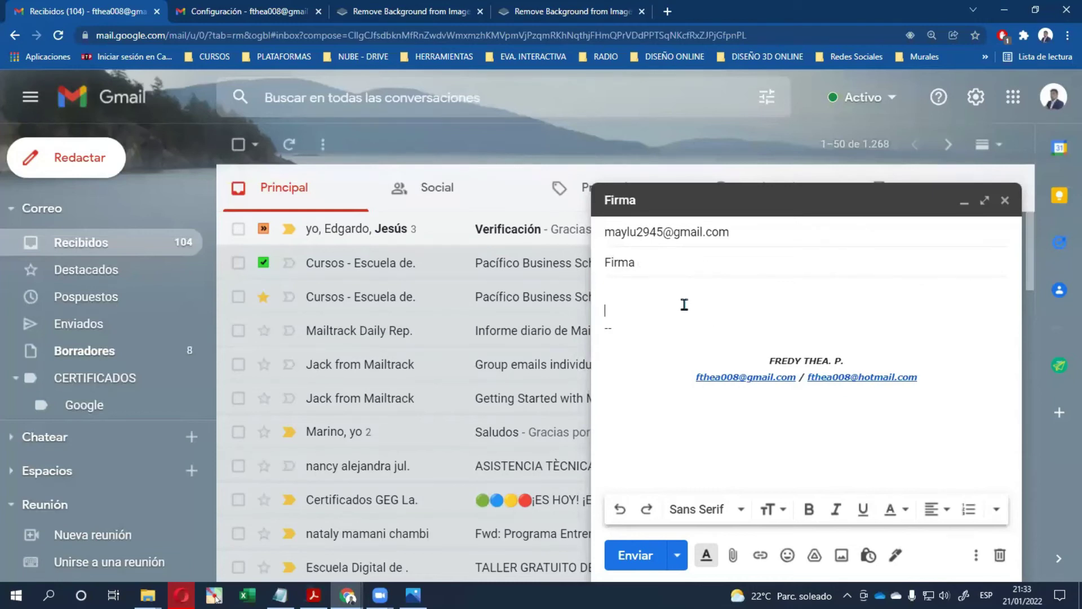
type("Hola!!!!!")
key("Return")
key("Return")
key("Return")
key("Return")
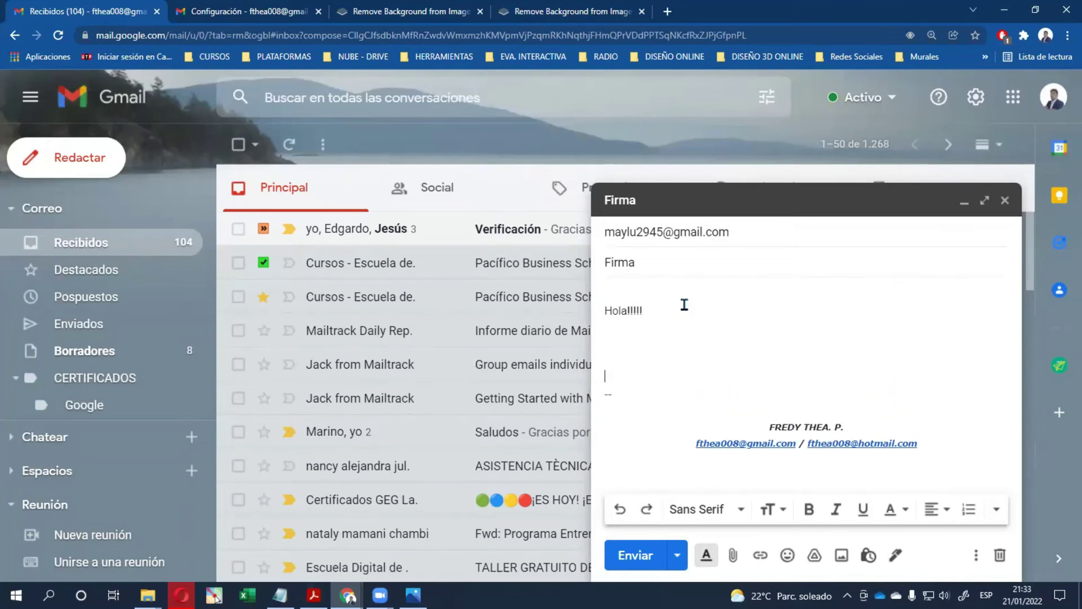
type("Saludos")
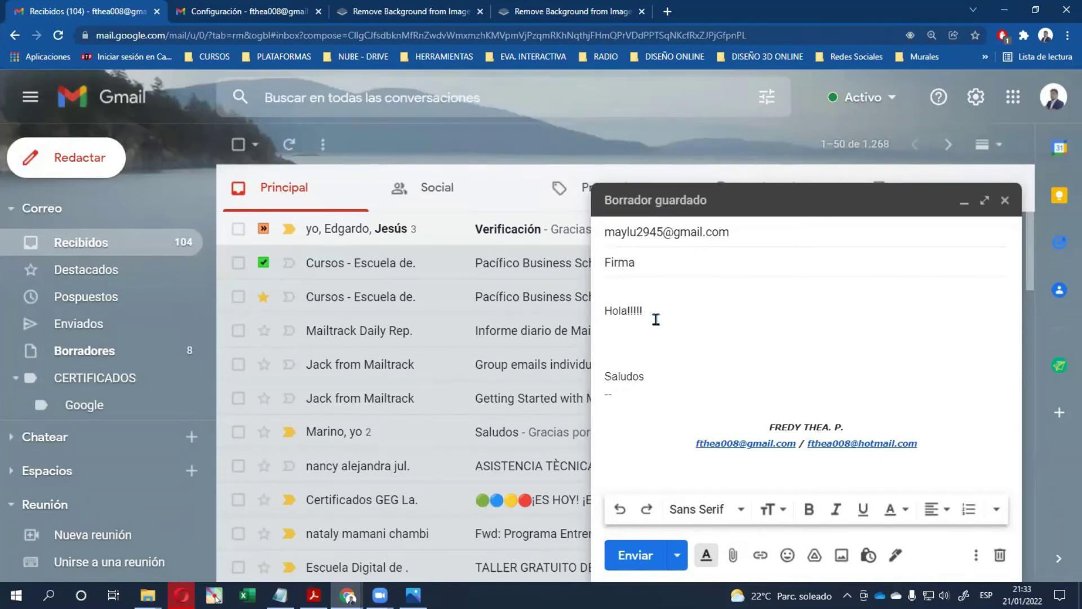
left_click_drag(647, 310, 602, 309)
left_click(626, 327)
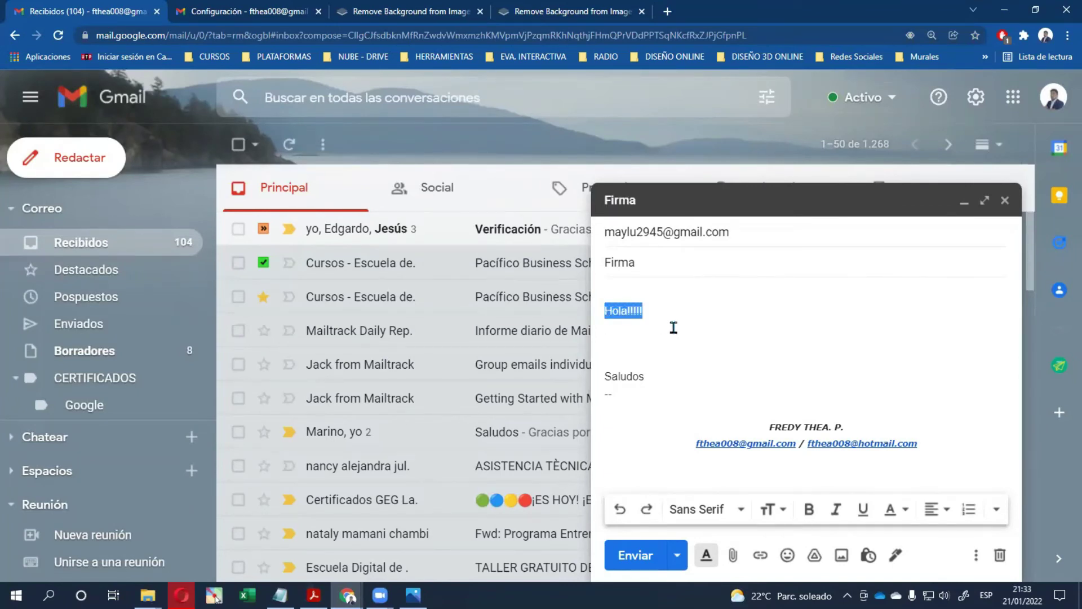
left_click(665, 307)
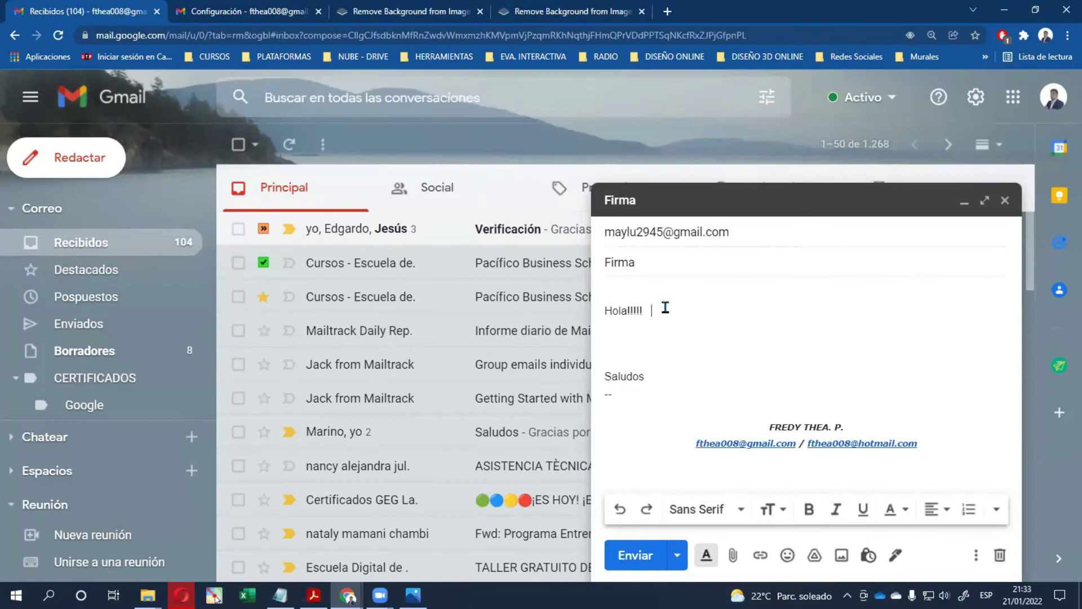
left_click_drag(649, 309, 604, 314)
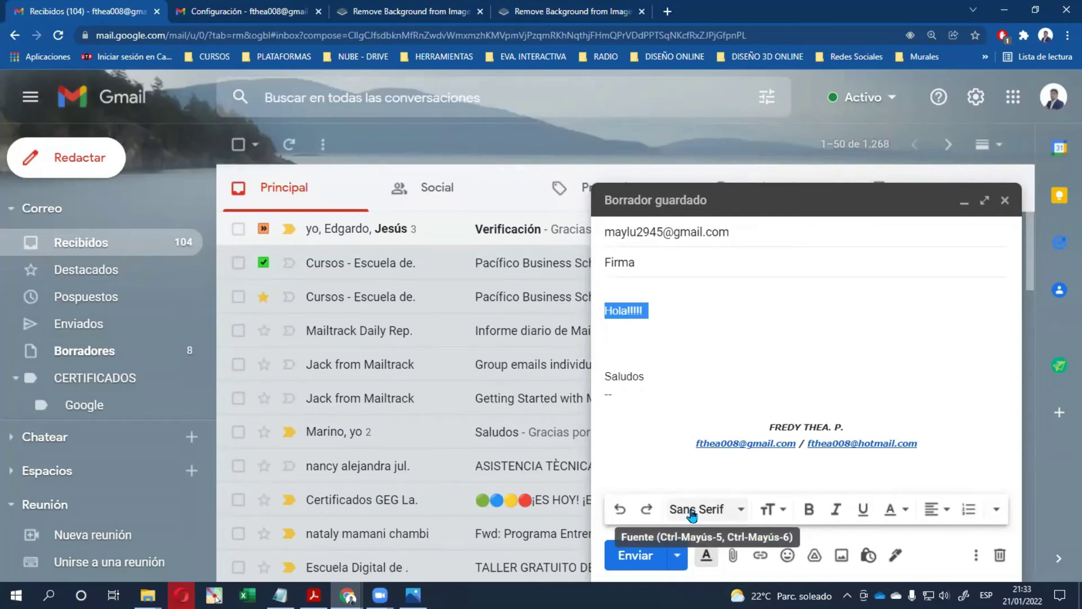
left_click(738, 510)
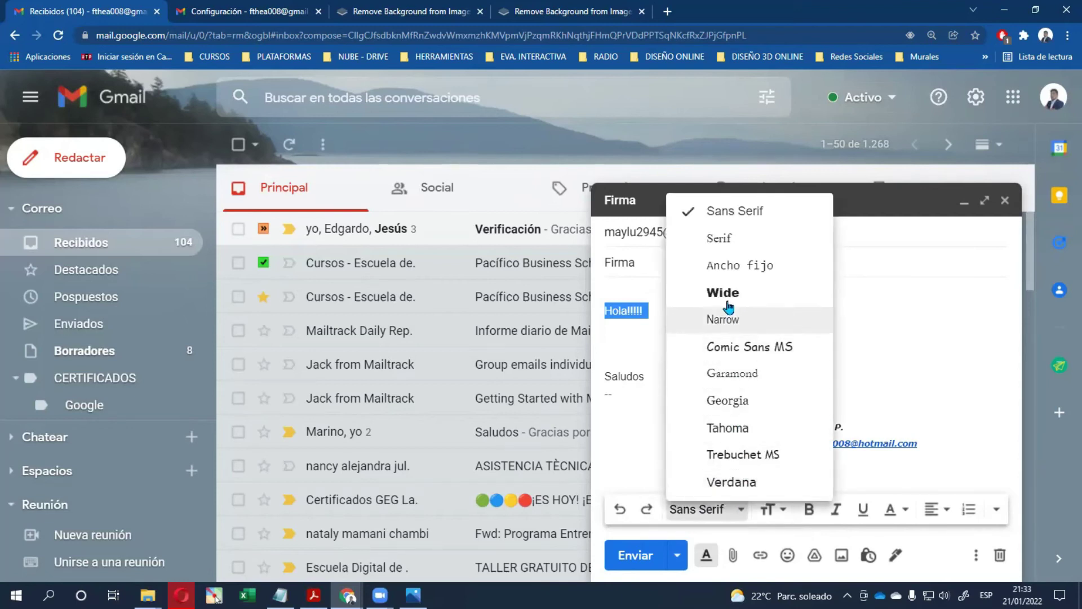
left_click(897, 354)
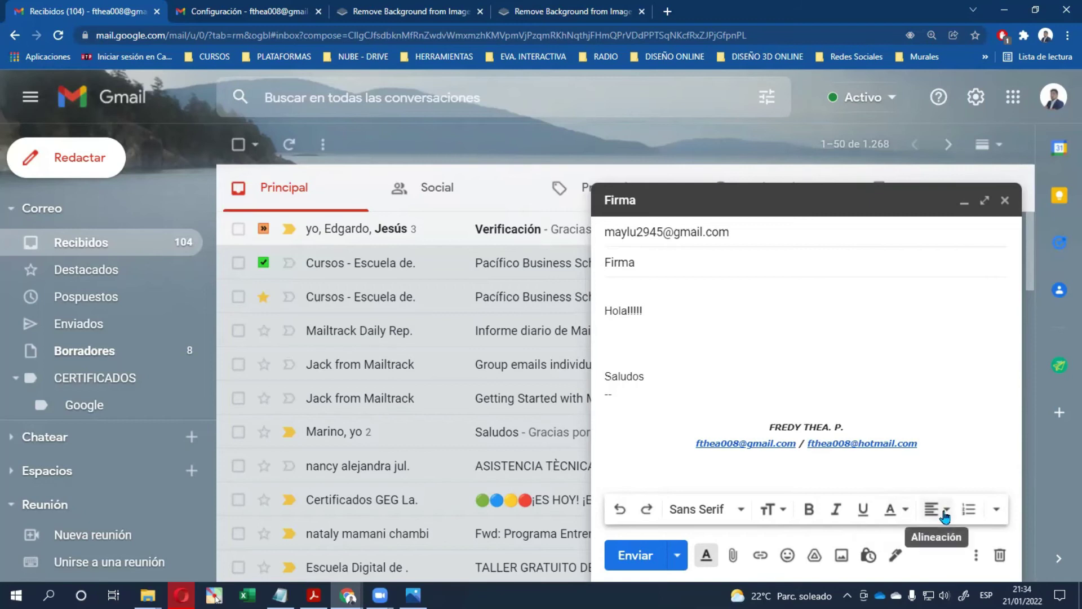
left_click(996, 510)
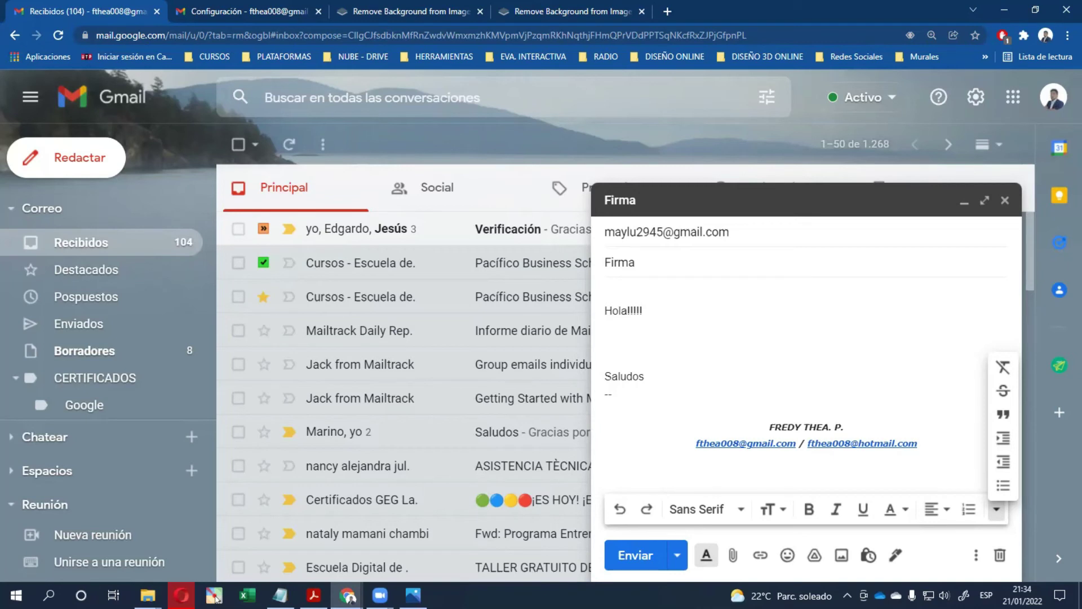
- Add a blind-copy (CCO) line to the message and paste the second recipient's e-mail address into it
left_click(216, 595)
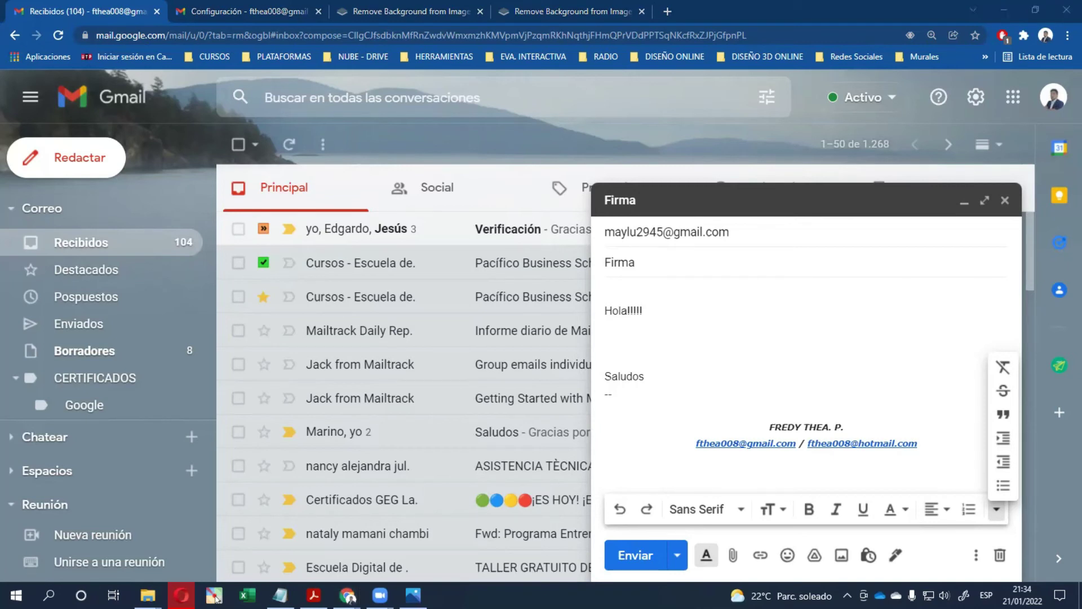
left_click(953, 237)
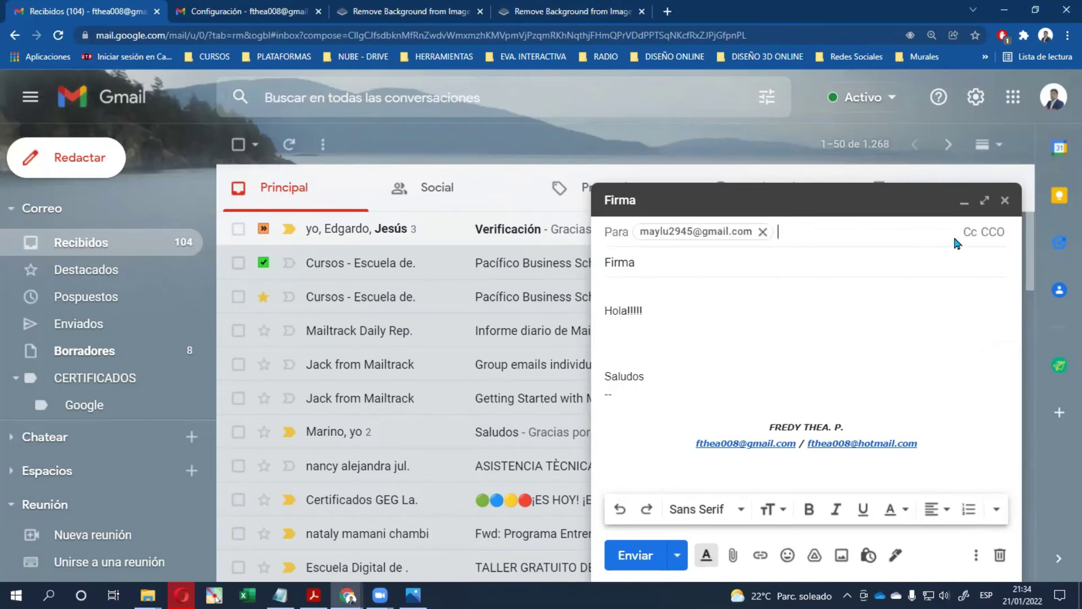
left_click(994, 231)
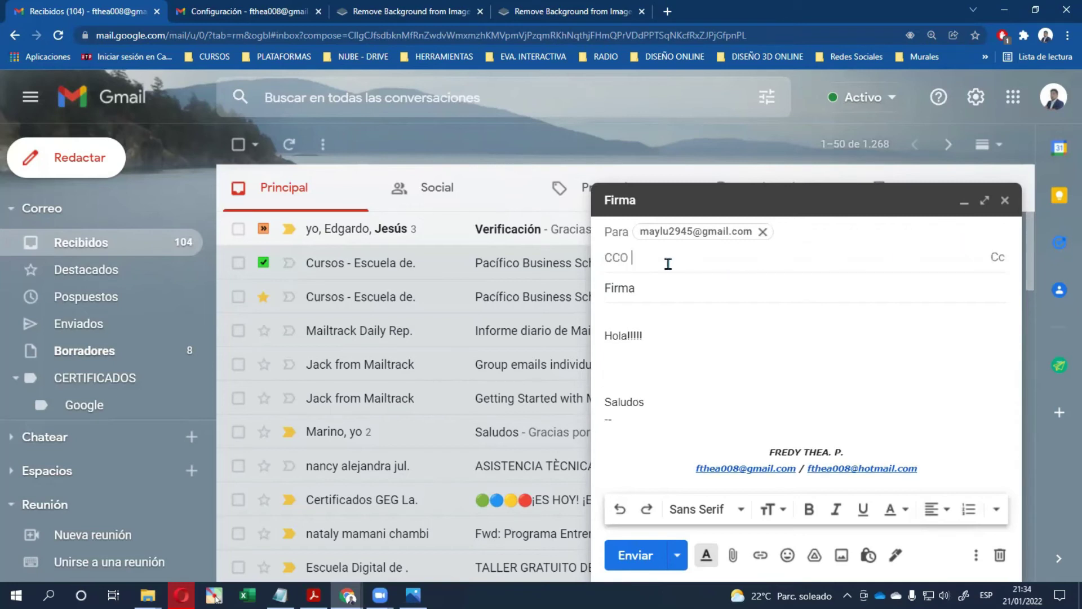
key("ctrl+v")
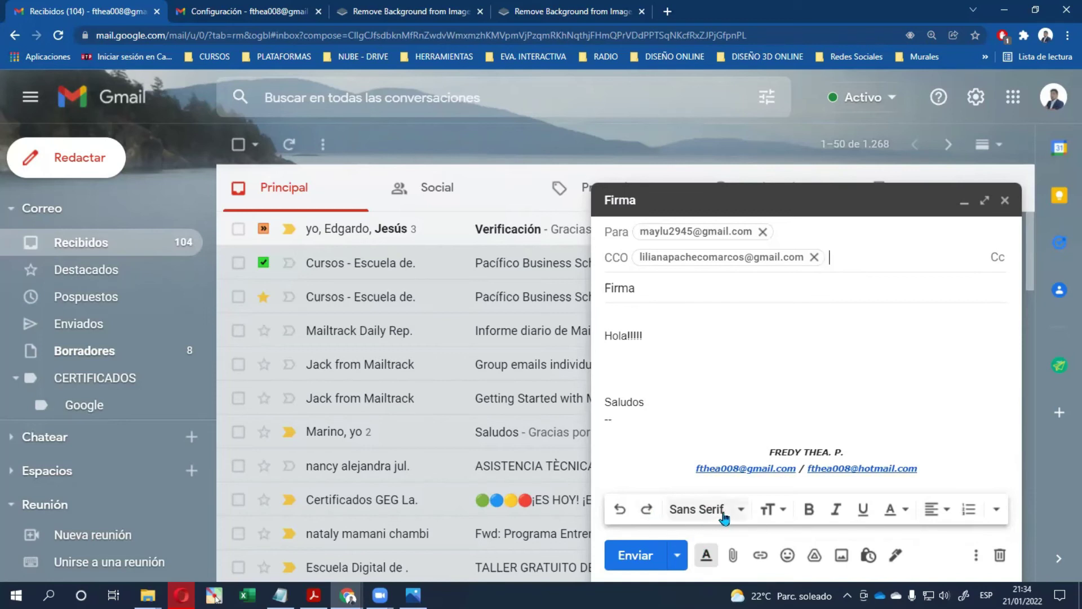
- Attach the PDF file "Manual Excel Avanzado" from the Descargas folder to the message
left_click(733, 556)
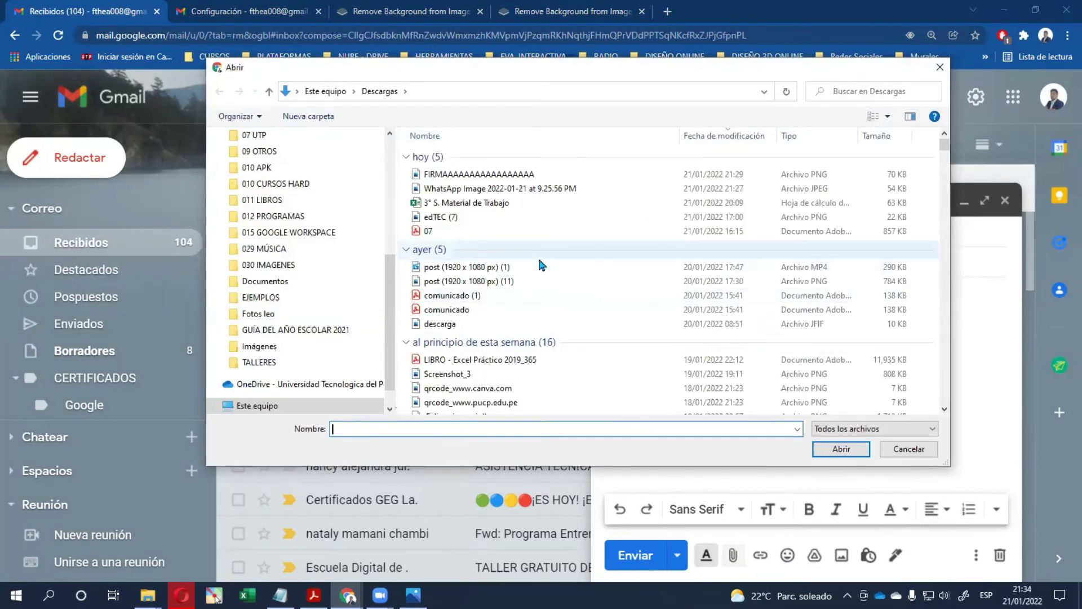
scroll(541, 265, "down", 10)
scroll(540, 264, "up", 2)
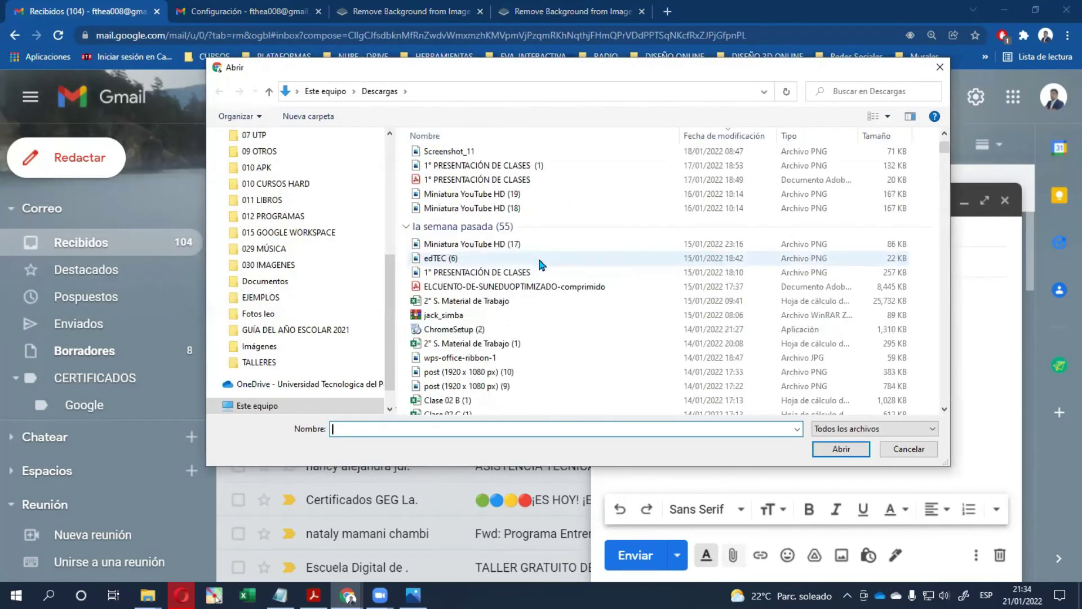
scroll(540, 264, "down", 2)
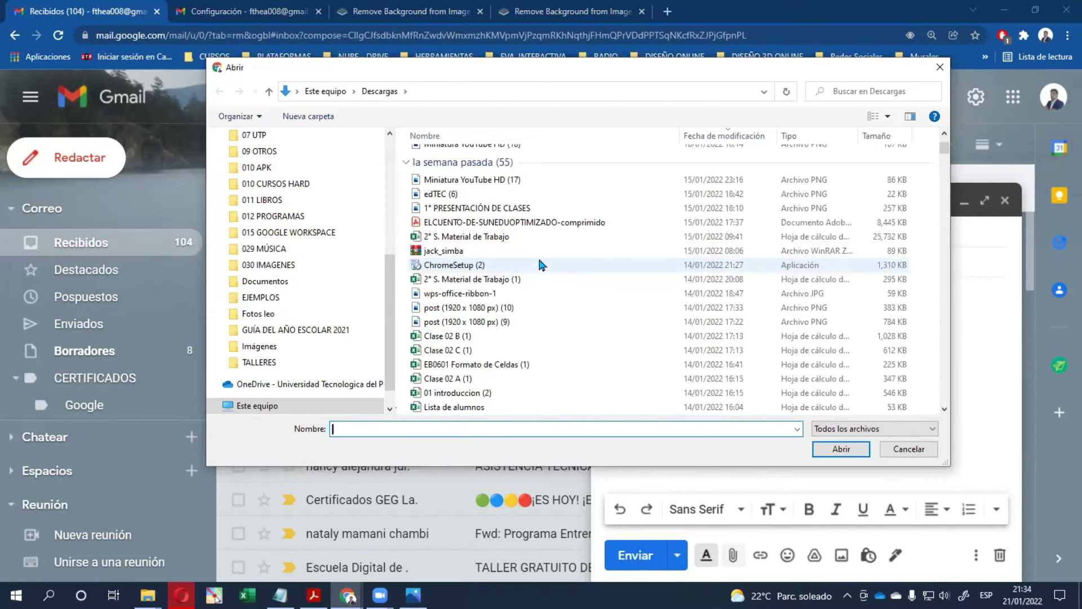
scroll(539, 264, "down", 13)
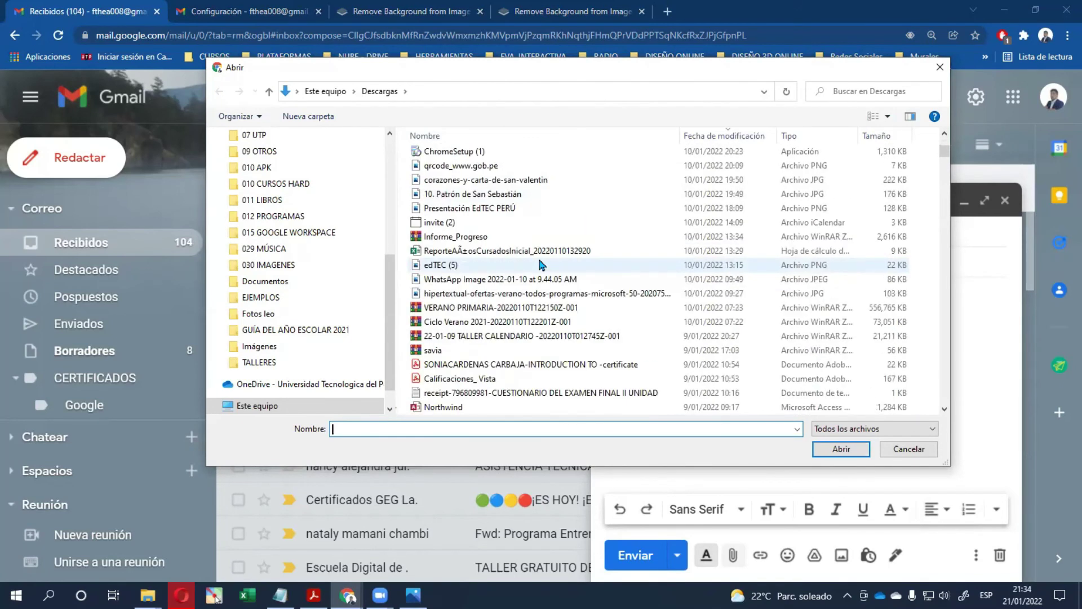
scroll(539, 264, "down", 12)
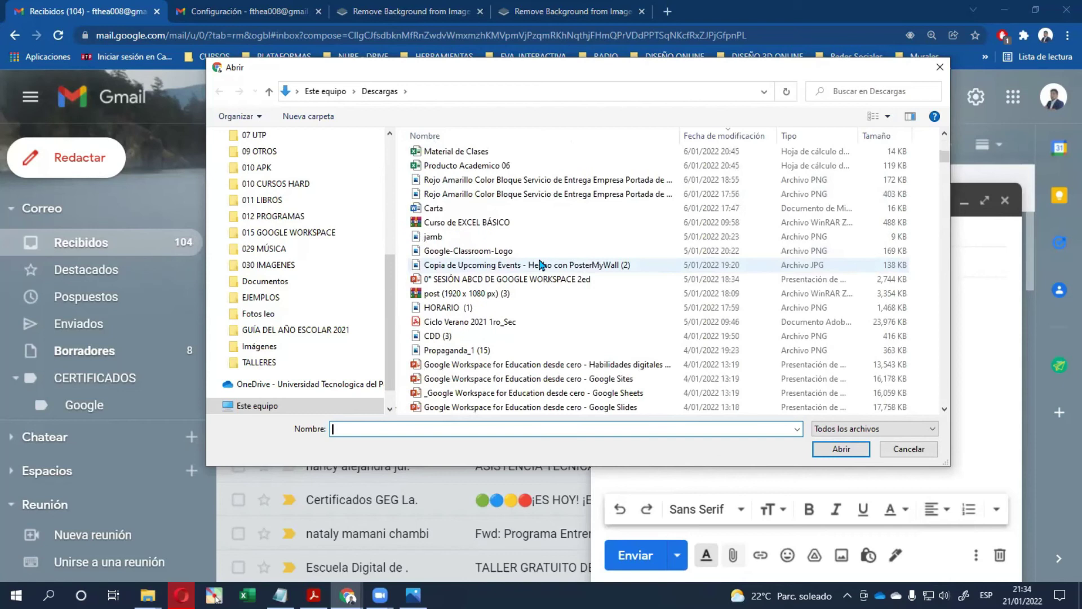
scroll(539, 264, "down", 10)
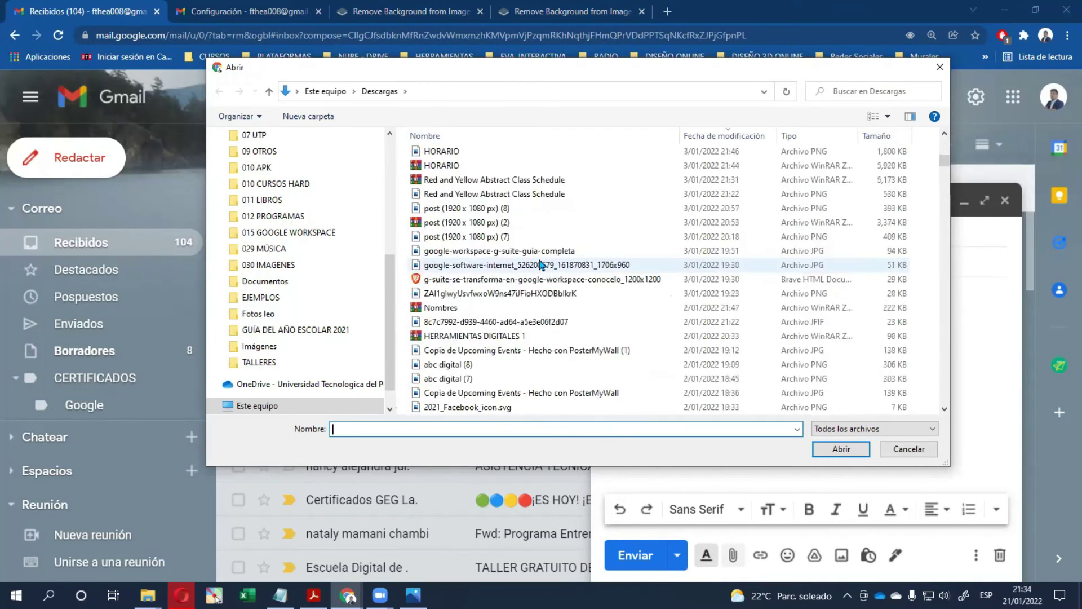
scroll(540, 264, "down", 3)
scroll(540, 264, "up", 12)
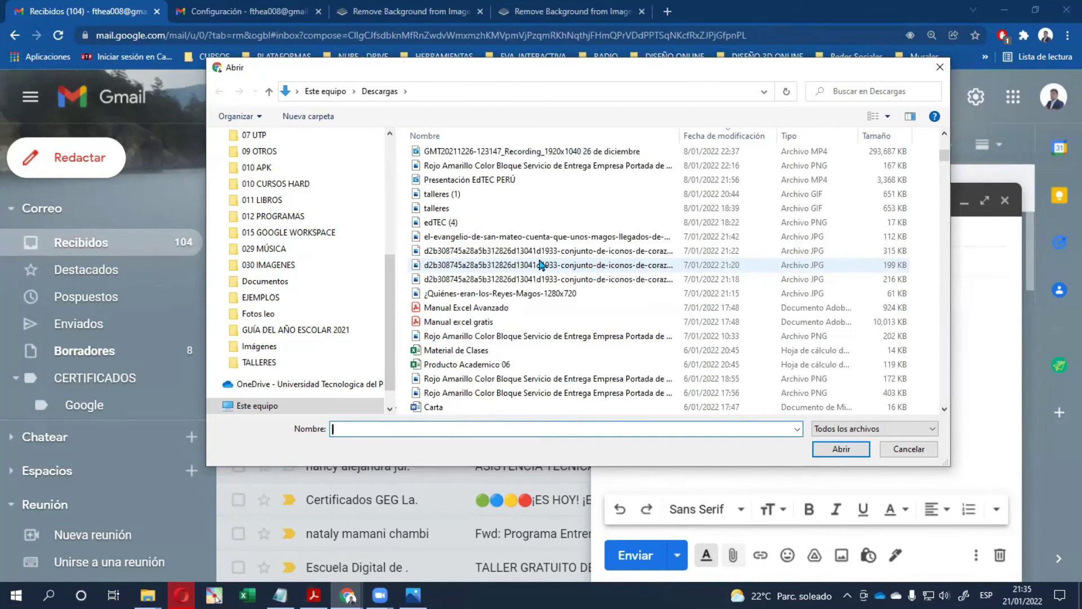
left_click(454, 309)
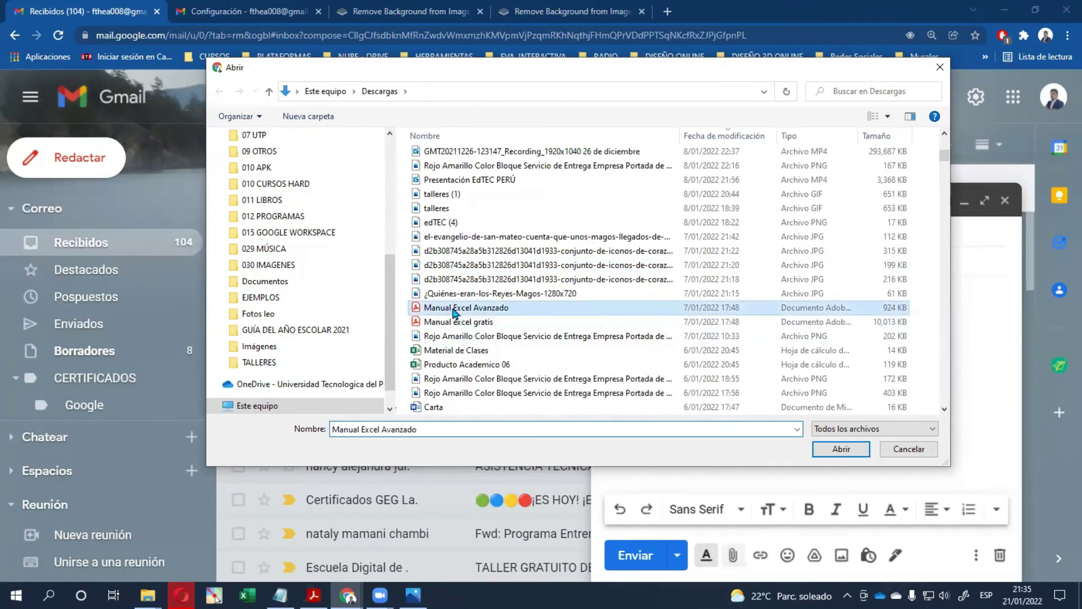
left_click(832, 451)
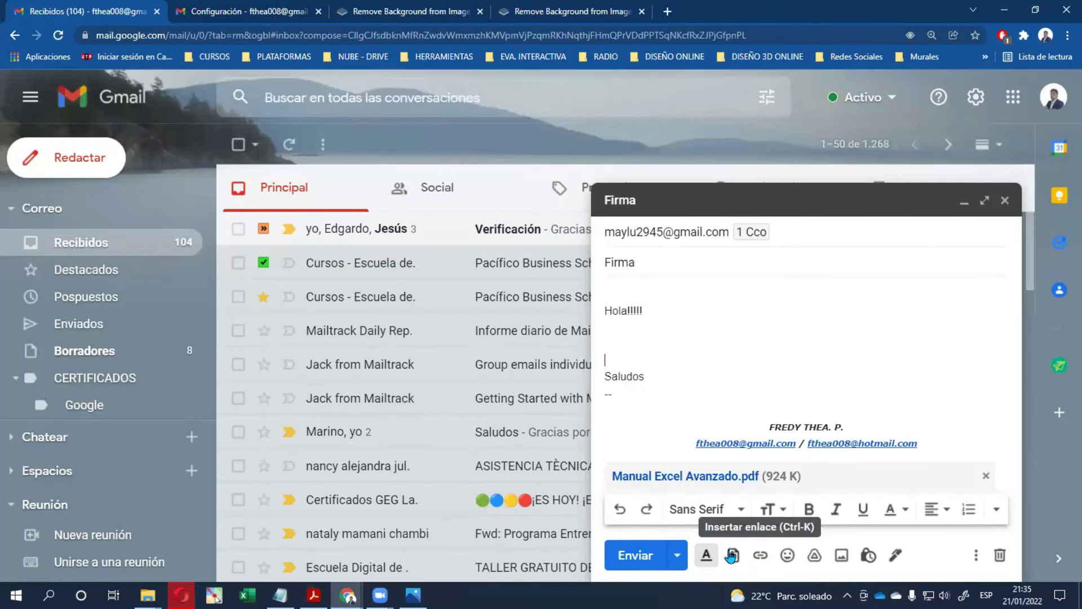
- Start inserting a link in the message and load perueduca.pe/#/home in a new browser tab
left_click(760, 557)
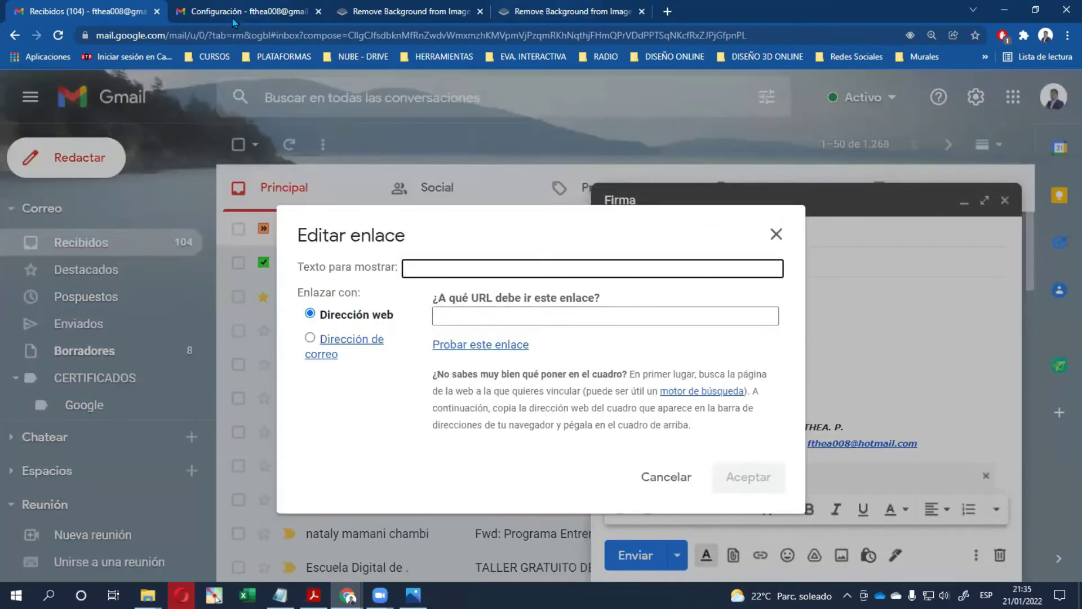
left_click(667, 12)
left_click(633, 35)
type("peru")
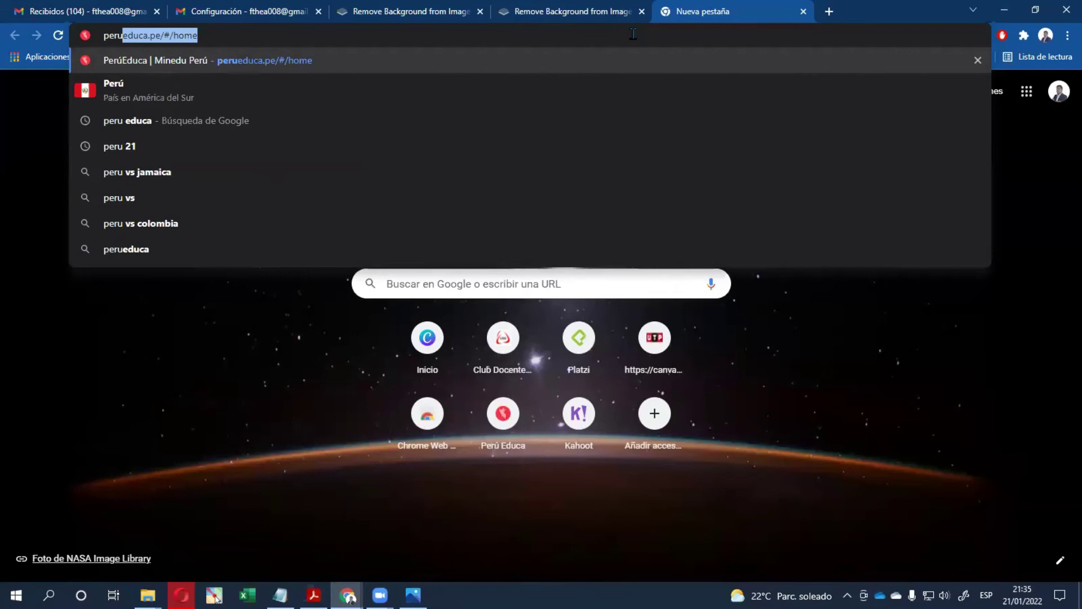
type("educa")
key("Return")
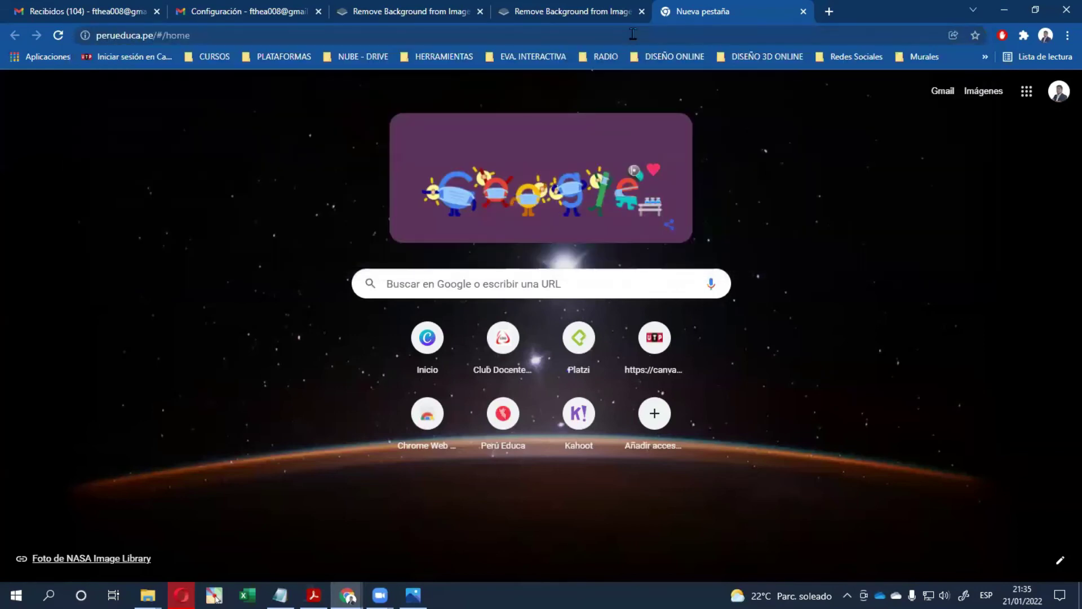
left_click(539, 31)
key("ctrl+c")
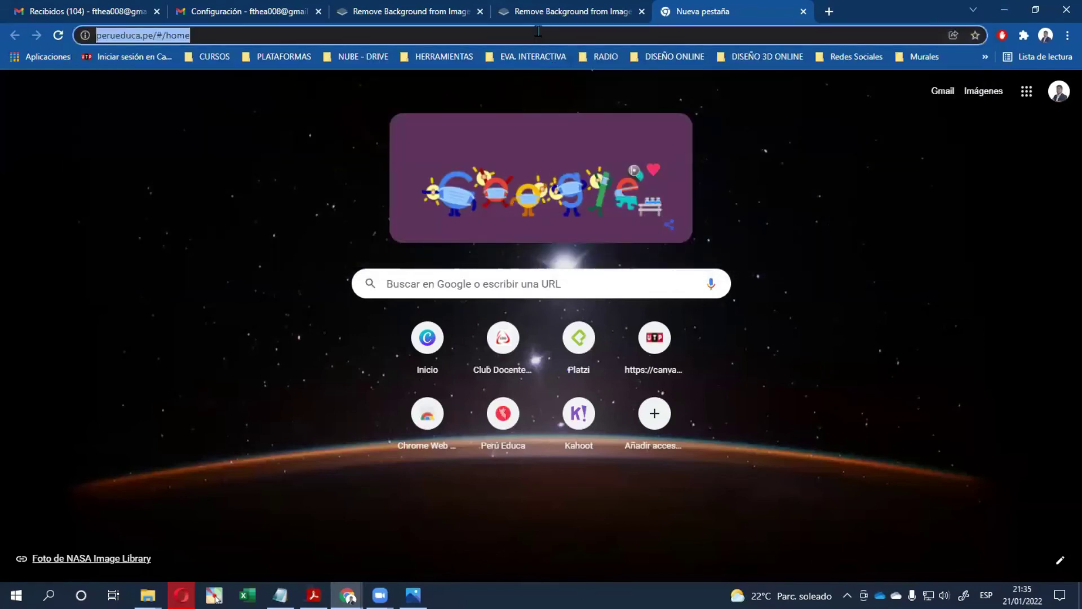
key("Return")
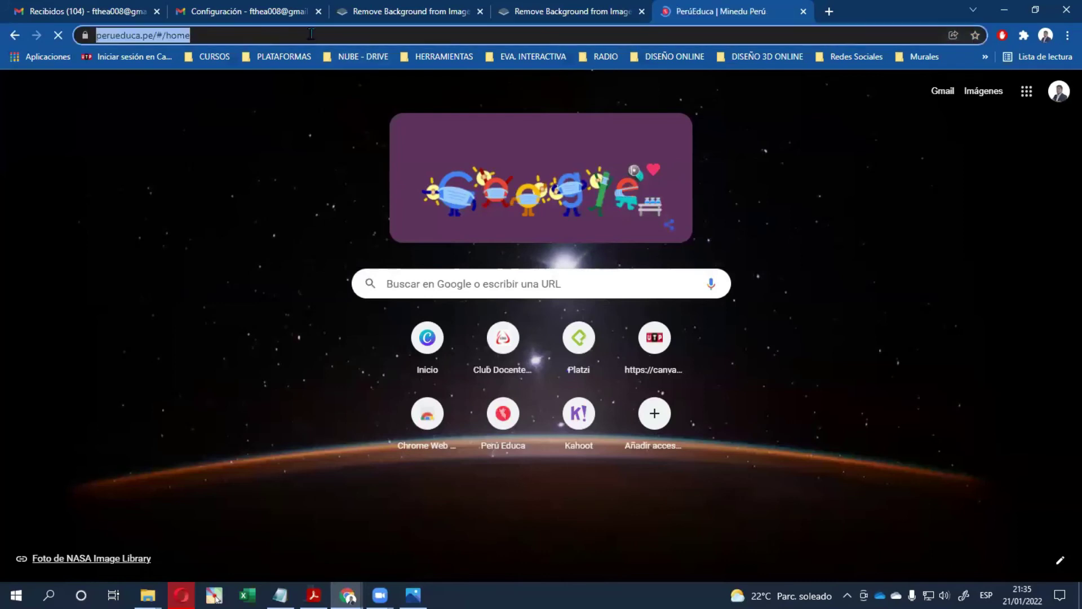
- Copy the PerúEduca page's web address and return to the link dialog of the message draft
left_click(261, 37)
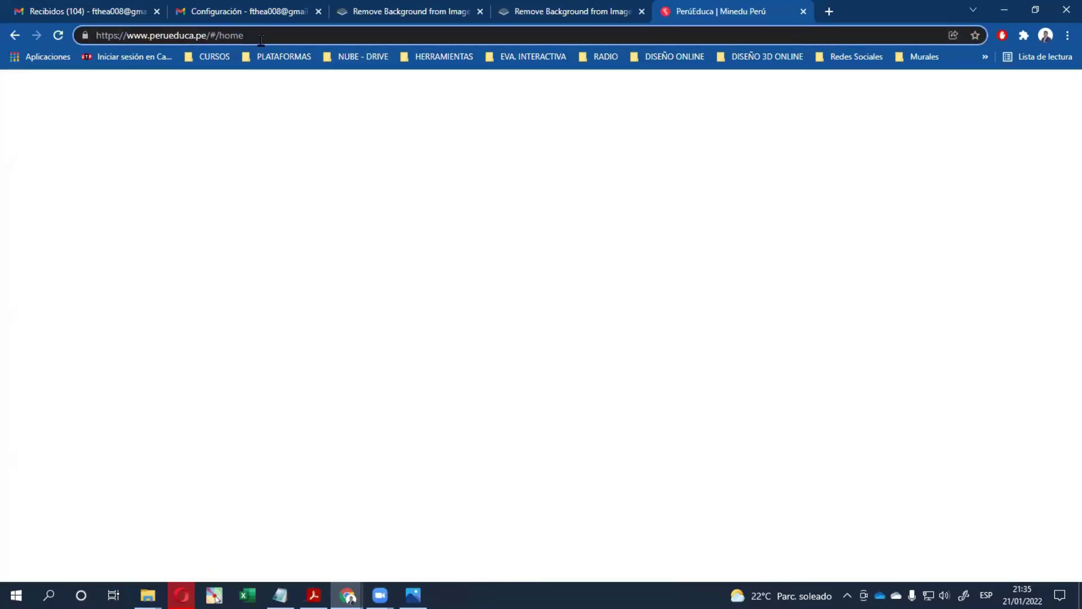
left_click(566, 274)
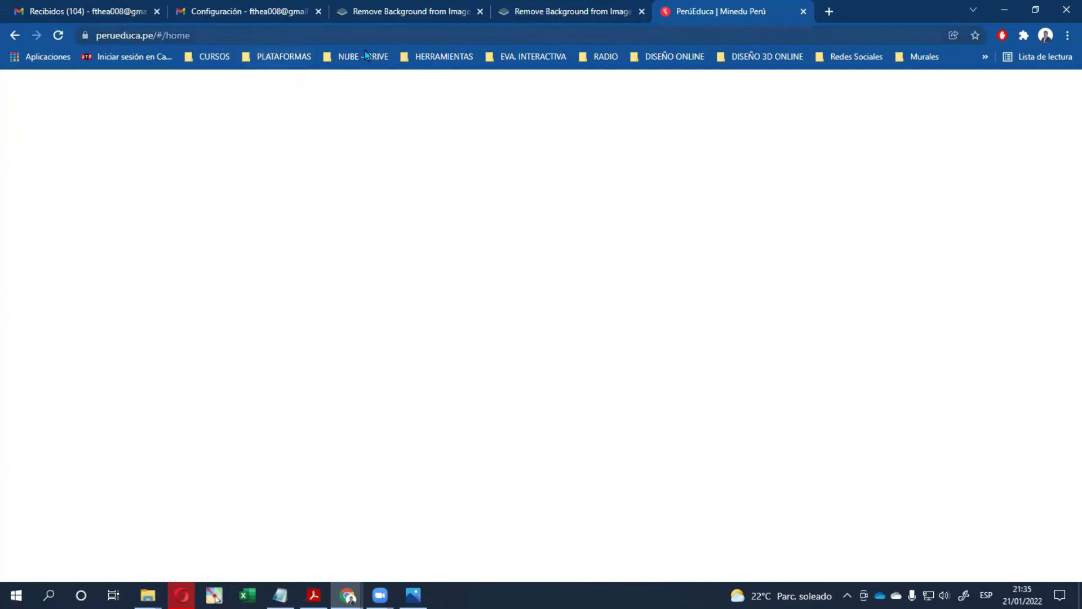
left_click(954, 34)
left_click(834, 67)
left_click(370, 7)
left_click(249, 9)
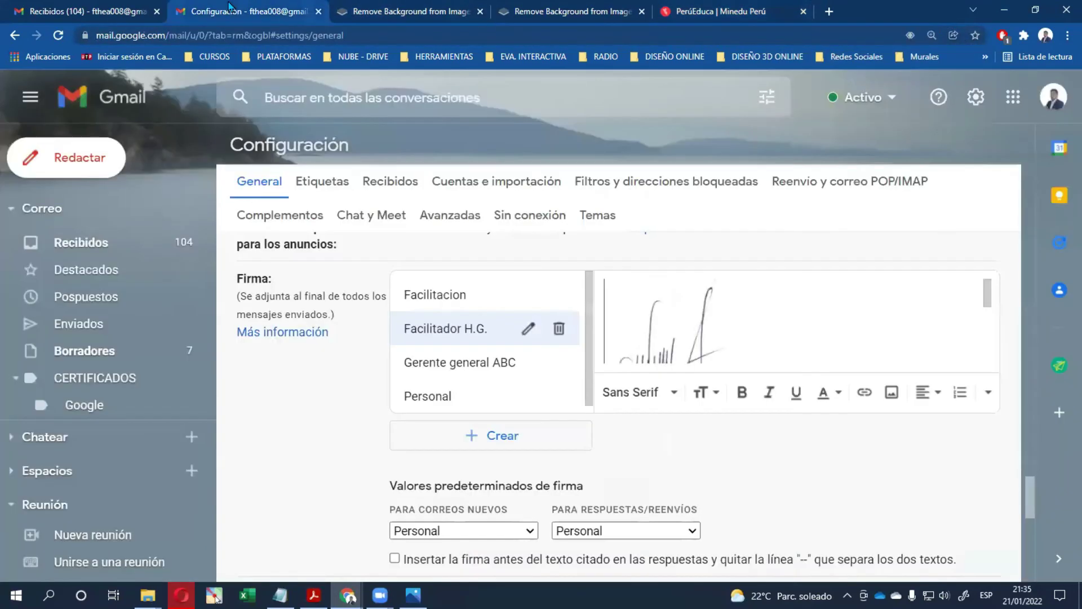
left_click(111, 7)
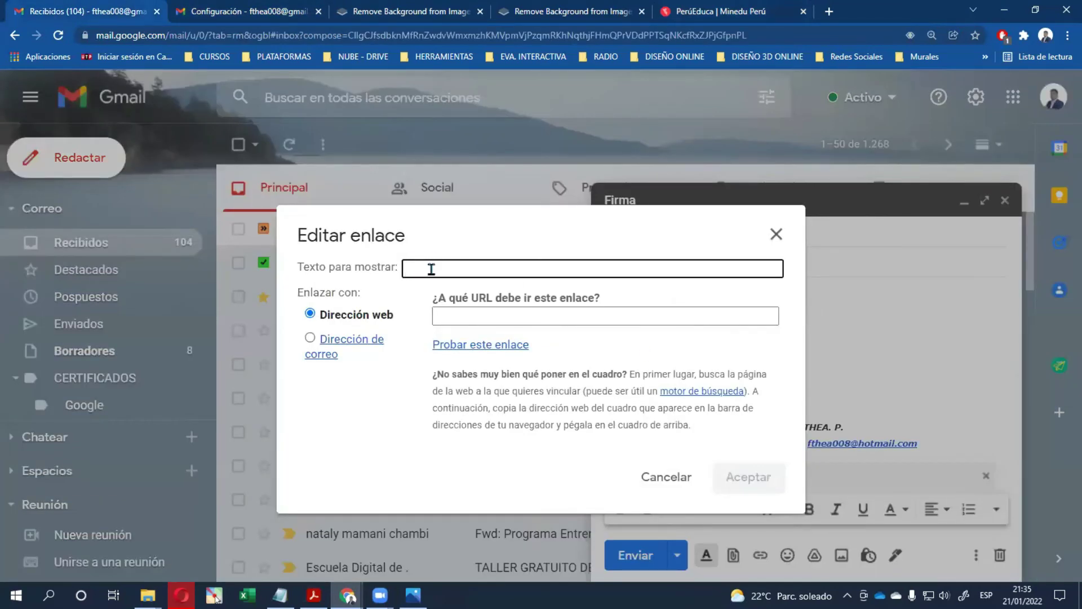
type("per")
key("BackSpace")
key("BackSpace")
key("BackSpace")
type("erú Educa")
left_click(464, 311)
key("ctrl+v")
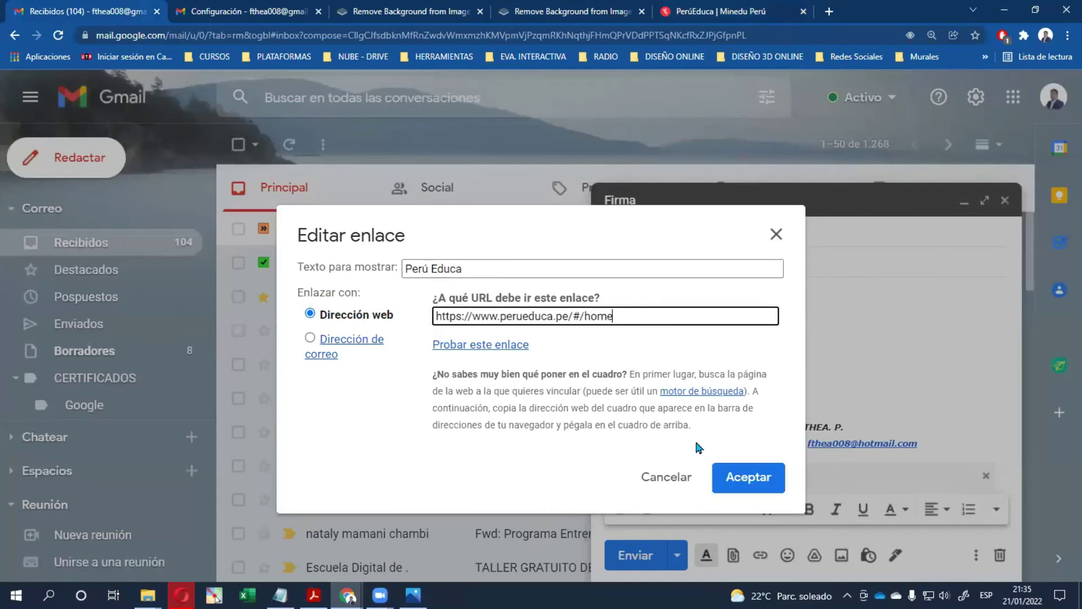
left_click(744, 484)
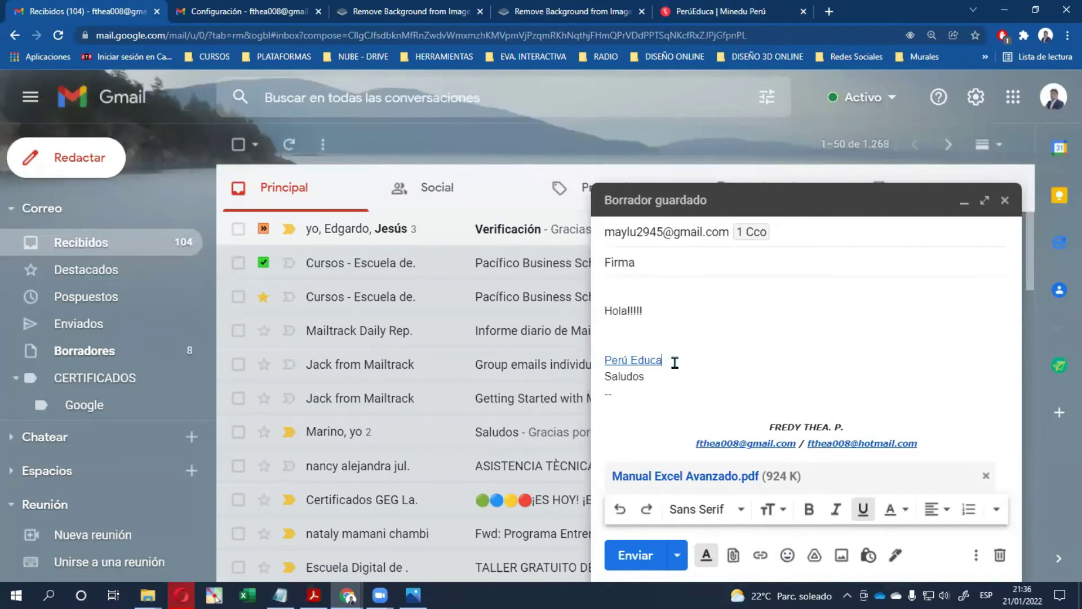
- Add a new line below the "Perú Educa" link and insert the loudspeaker emoji 📢 on it
key("Return")
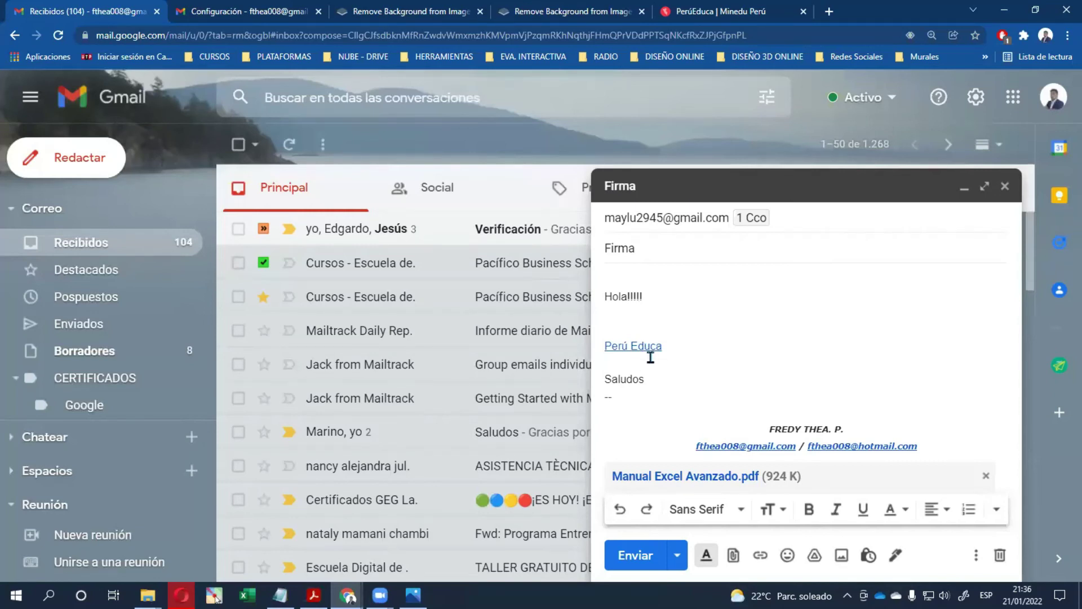
left_click(787, 556)
scroll(823, 467, "down", 1)
scroll(822, 468, "down", 5)
scroll(822, 468, "up", 6)
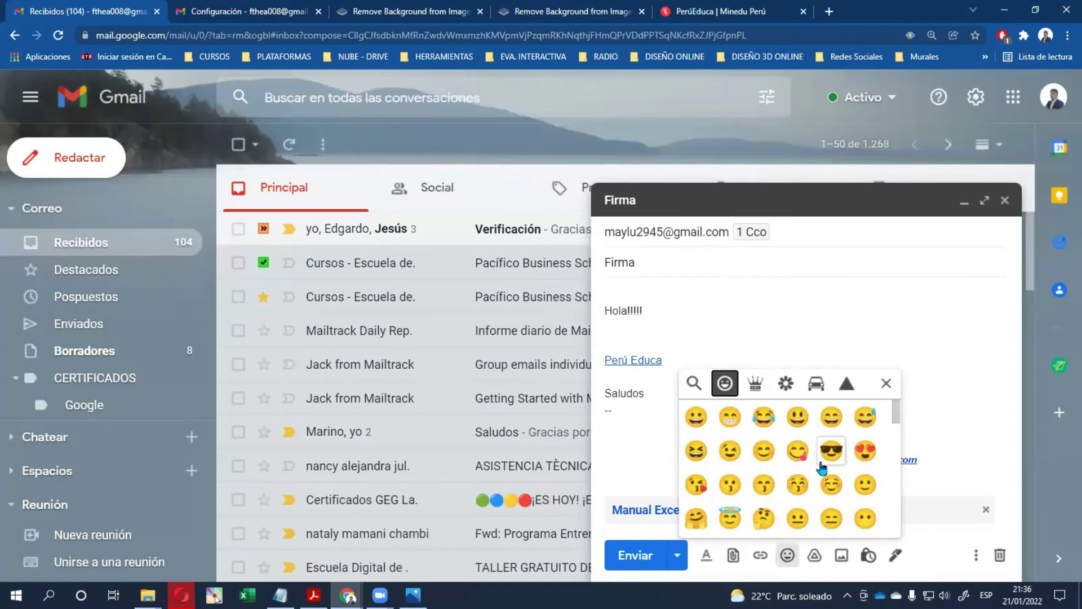
left_click(757, 385)
scroll(787, 495, "down", 10)
scroll(788, 498, "up", 5)
left_click(698, 418)
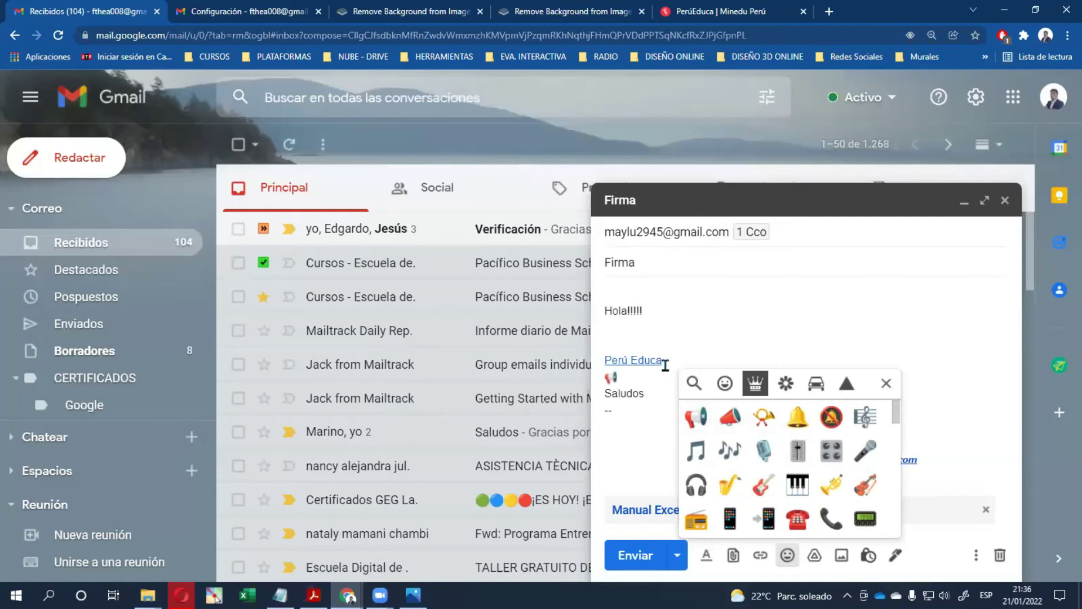
- Insert the pointing-hand emoji 👉 directly before the "Perú Educa" link in the message body
left_click(625, 358)
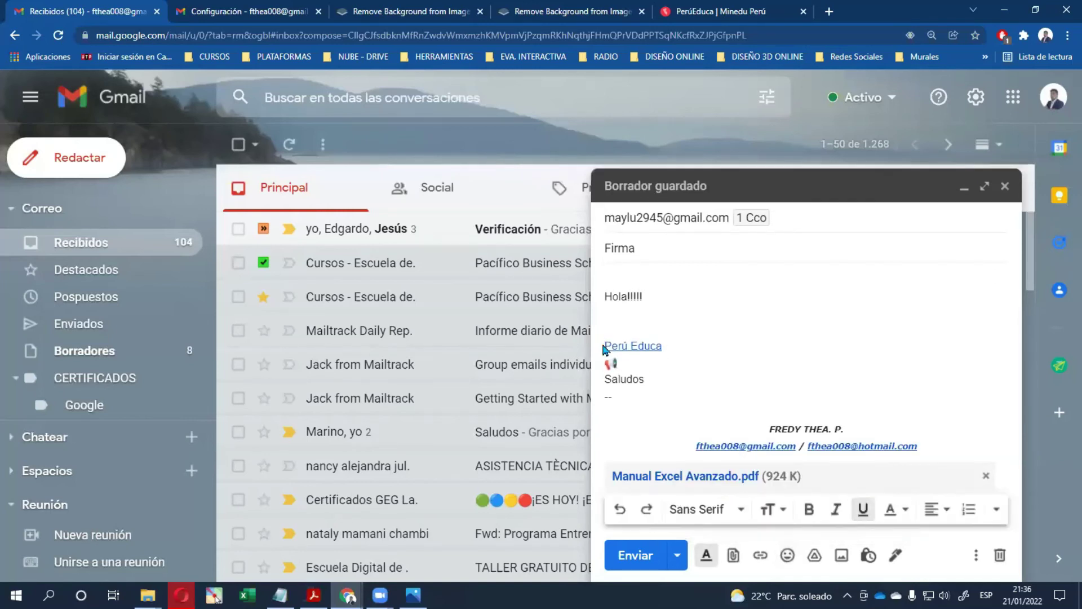
left_click(787, 555)
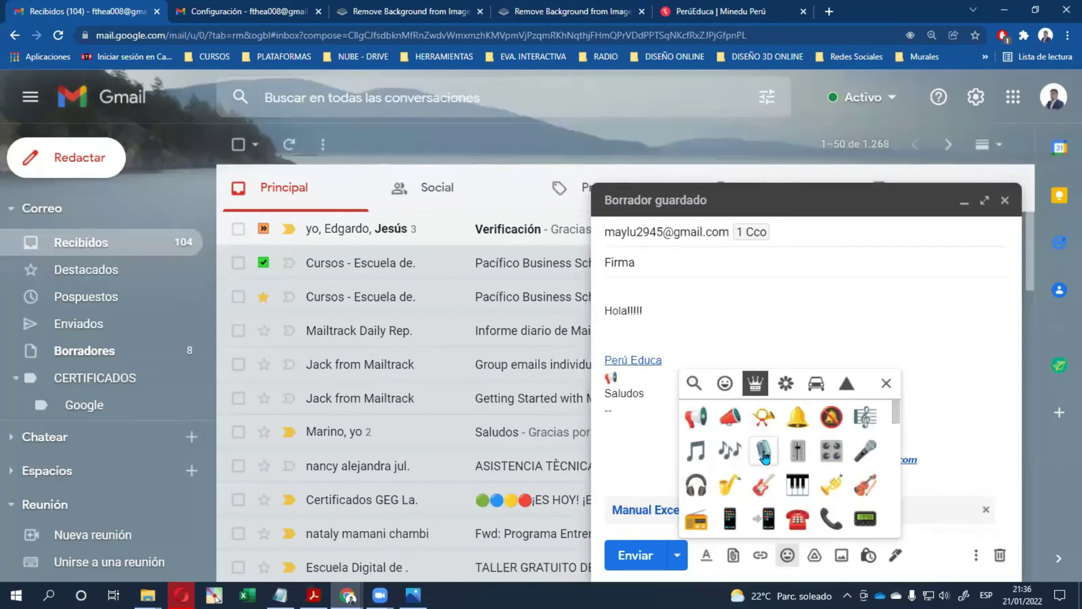
left_click(725, 384)
scroll(824, 449, "down", 4)
scroll(824, 448, "down", 6)
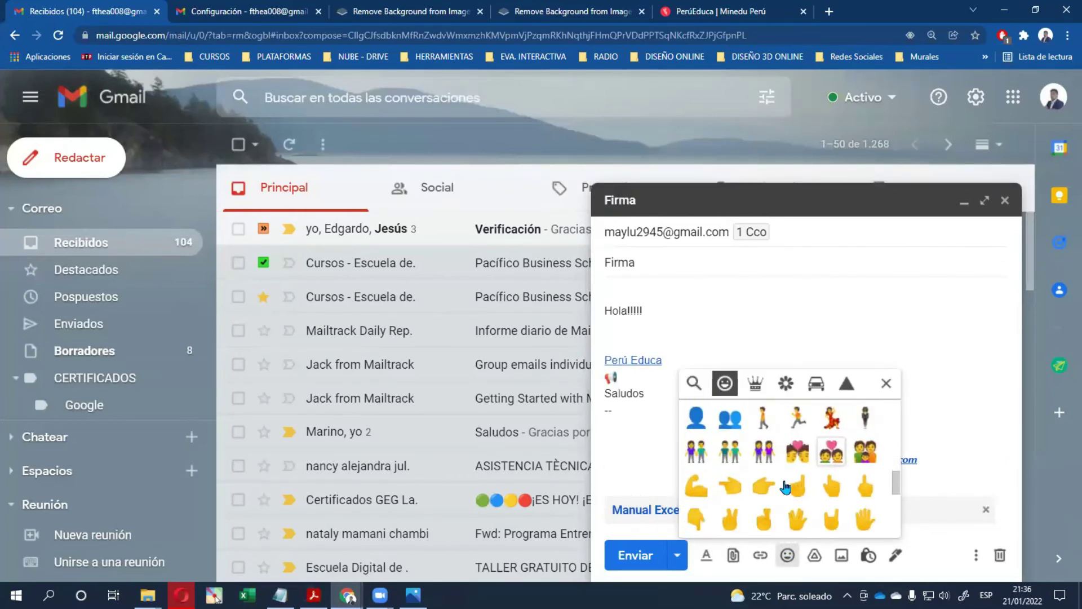
left_click(763, 486)
- Add the text "Ingresar" with a capital I on the line above the "Perú Educa" link
left_click(702, 332)
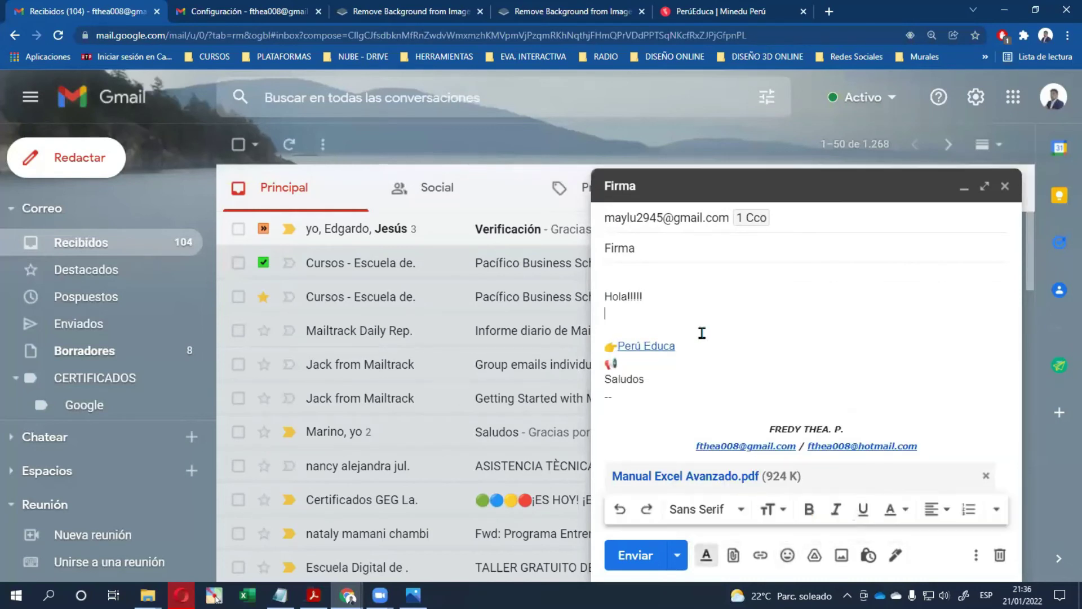
type("ingresar")
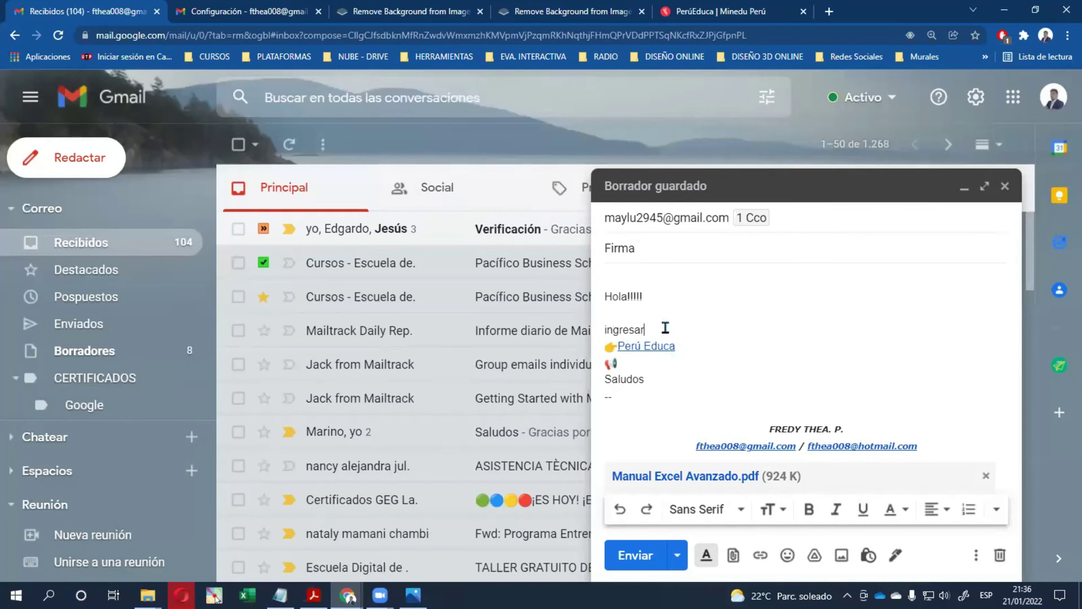
double_click(619, 327)
type("Ingresar")
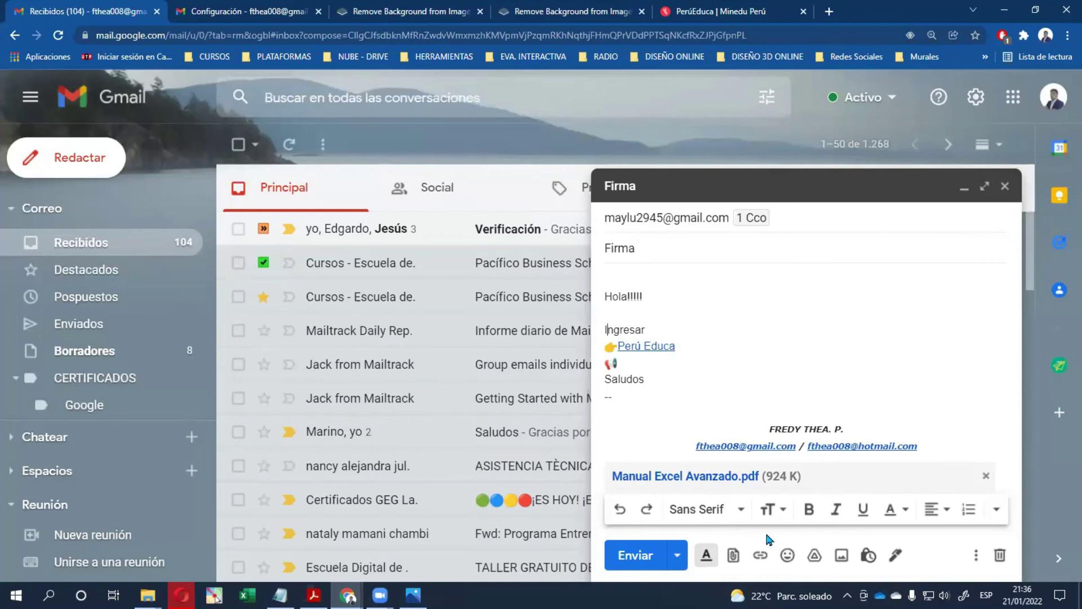
- Look through the emoji categories and recently used emojis, and close the emoji picker without inserting any
left_click(787, 556)
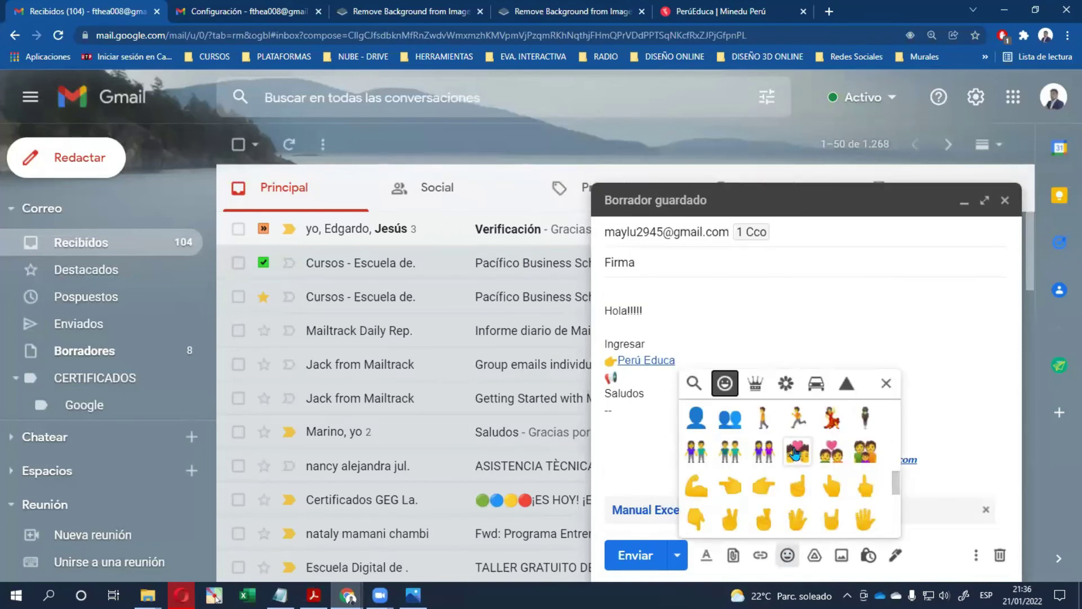
scroll(795, 452, "down", 5)
left_click(758, 383)
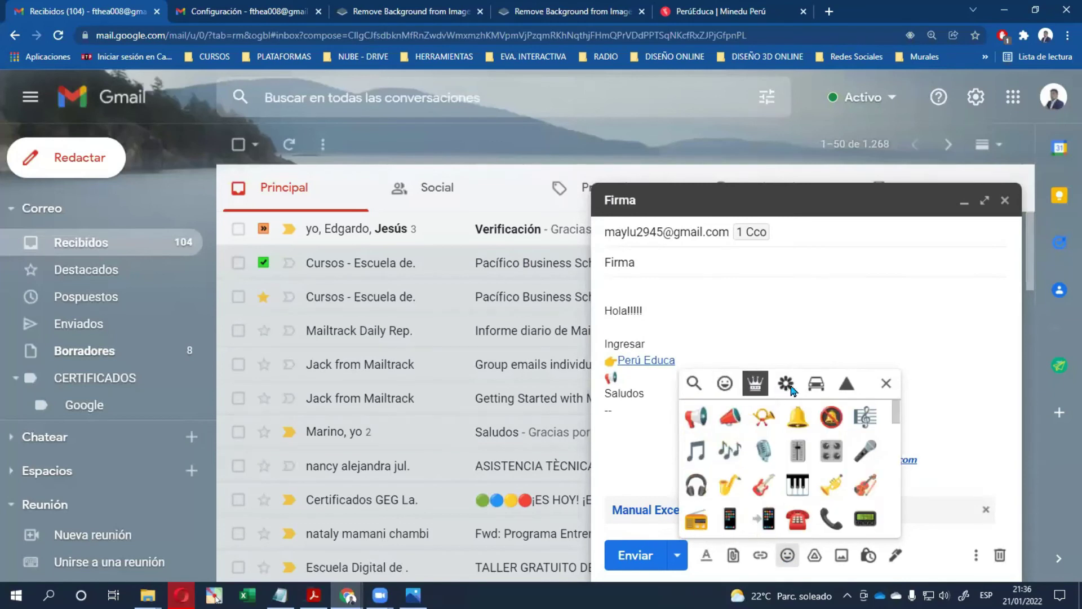
left_click(786, 384)
left_click(817, 384)
left_click(846, 384)
scroll(797, 456, "down", 5)
scroll(798, 455, "down", 8)
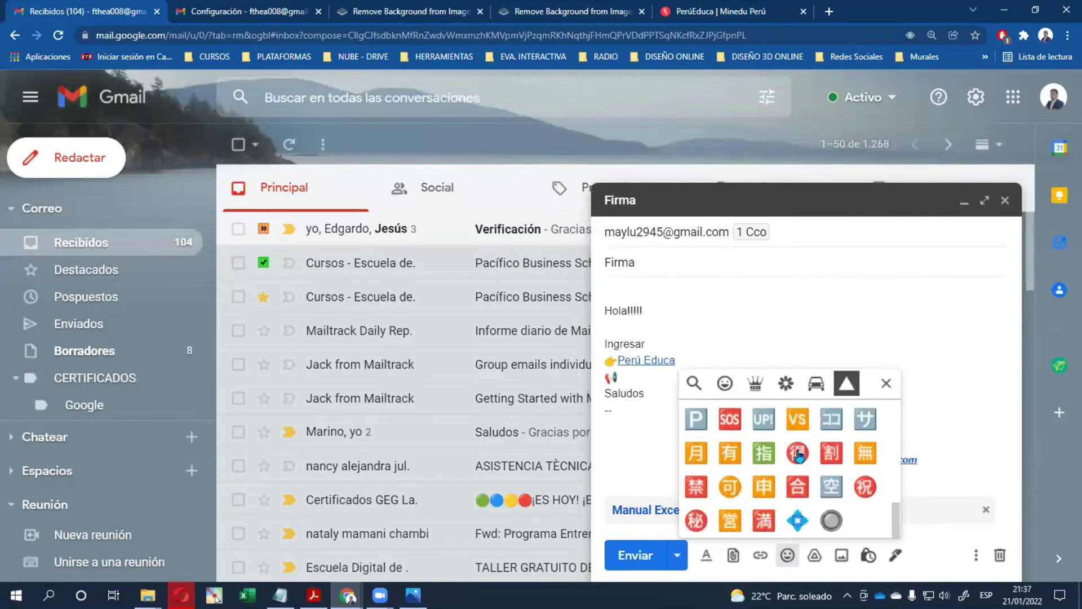
left_click(693, 384)
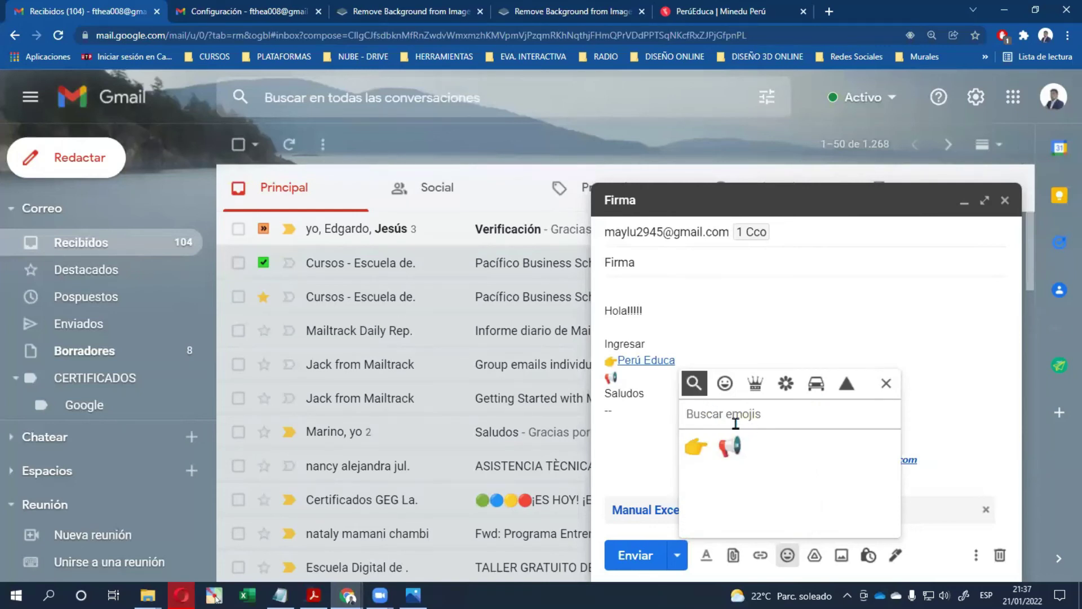
left_click(726, 385)
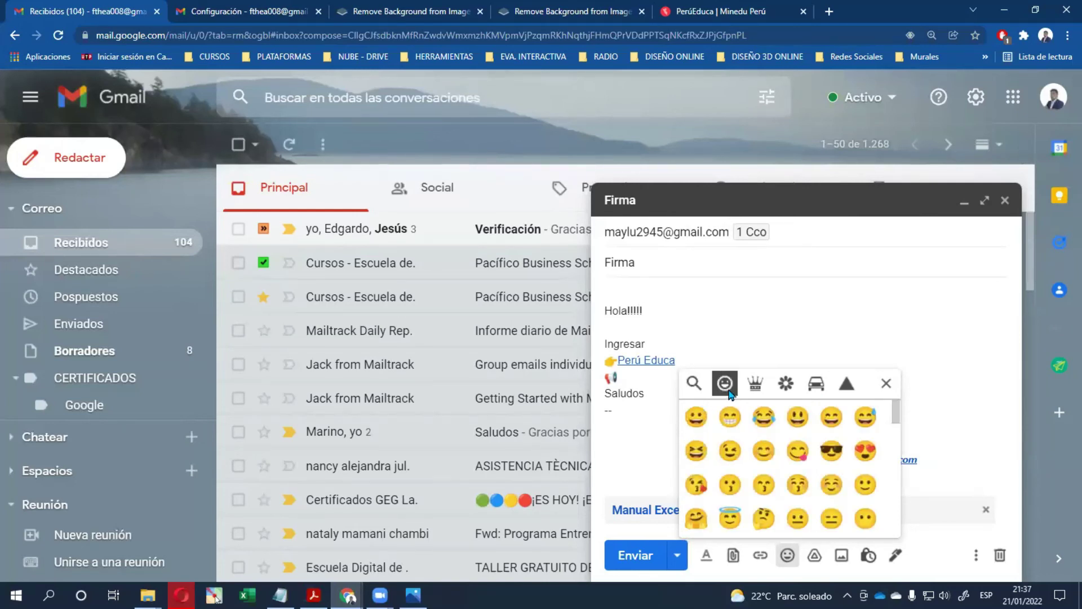
left_click(801, 345)
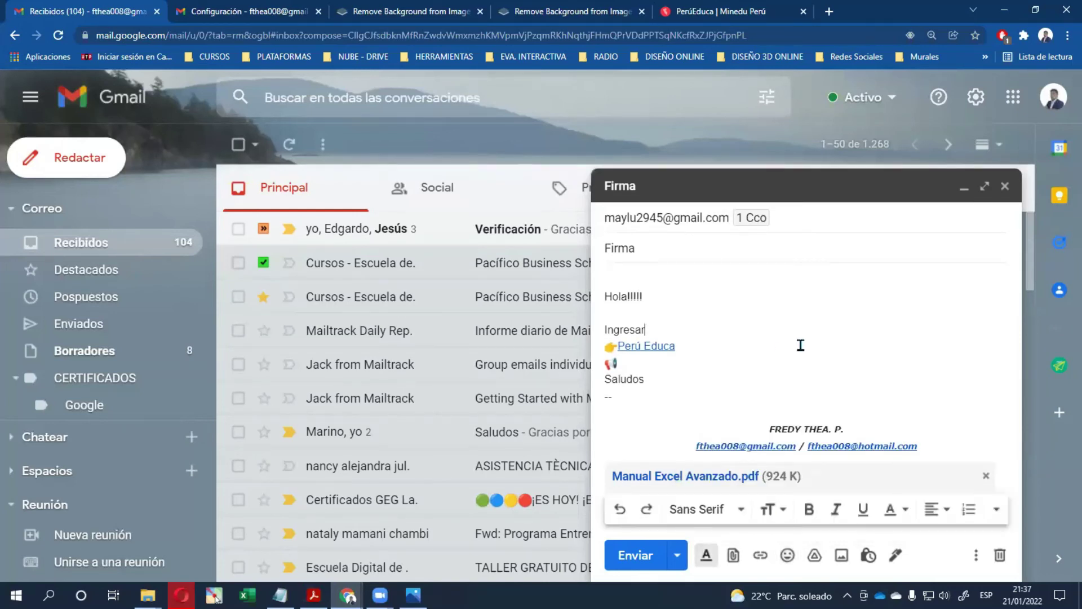
- Start inserting a file from Google Drive and look through the files in the GRUPO SAN MARCOS folder
left_click(814, 557)
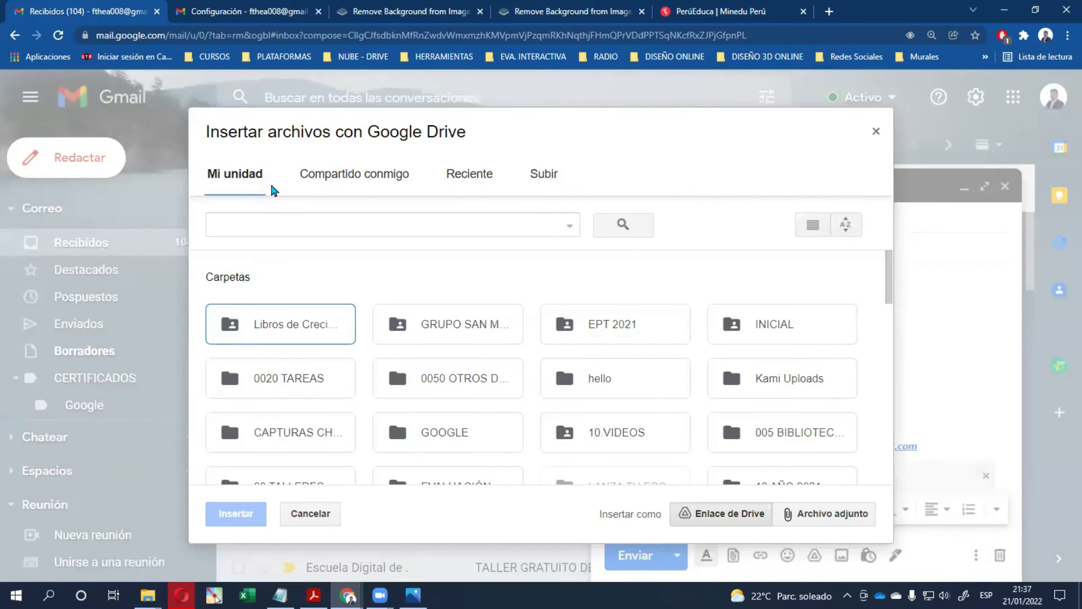
left_click(455, 329)
double_click(455, 328)
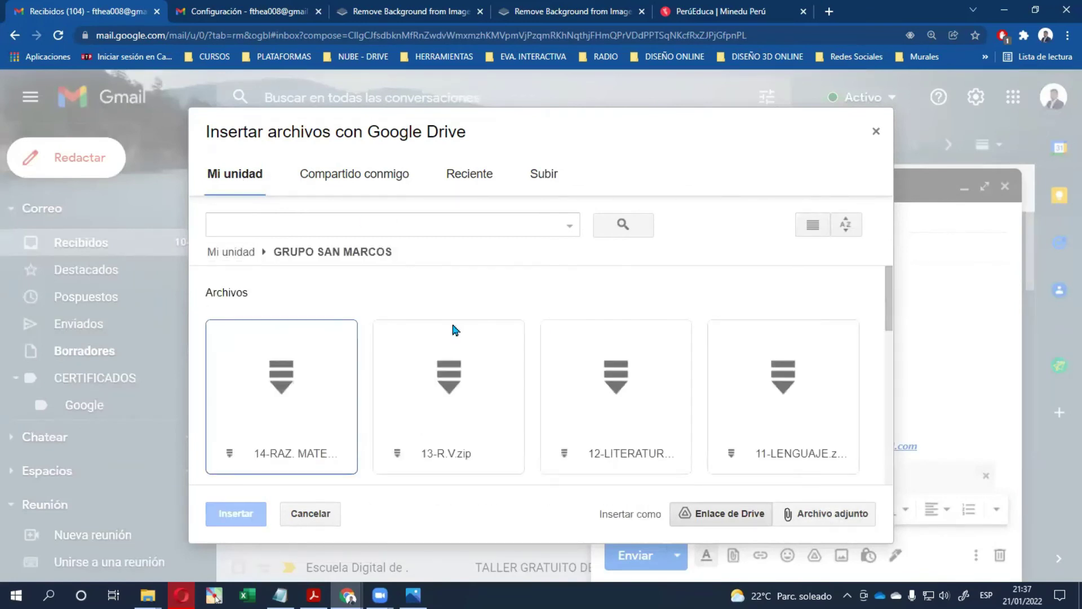
scroll(454, 330, "down", 2)
scroll(451, 325, "up", 2)
scroll(461, 355, "down", 6)
scroll(462, 356, "down", 3)
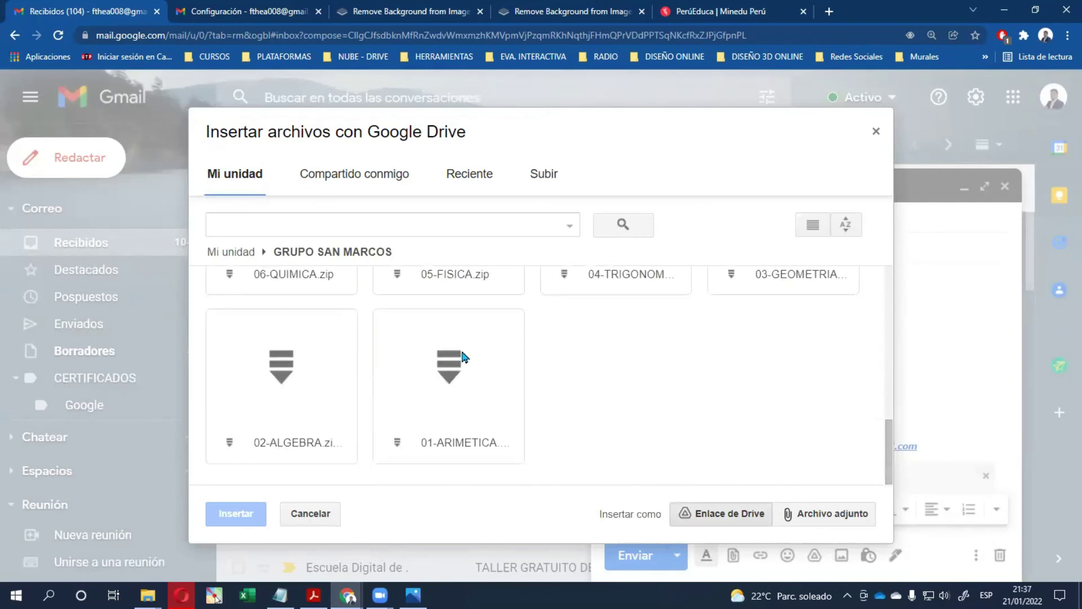
scroll(448, 387, "up", 8)
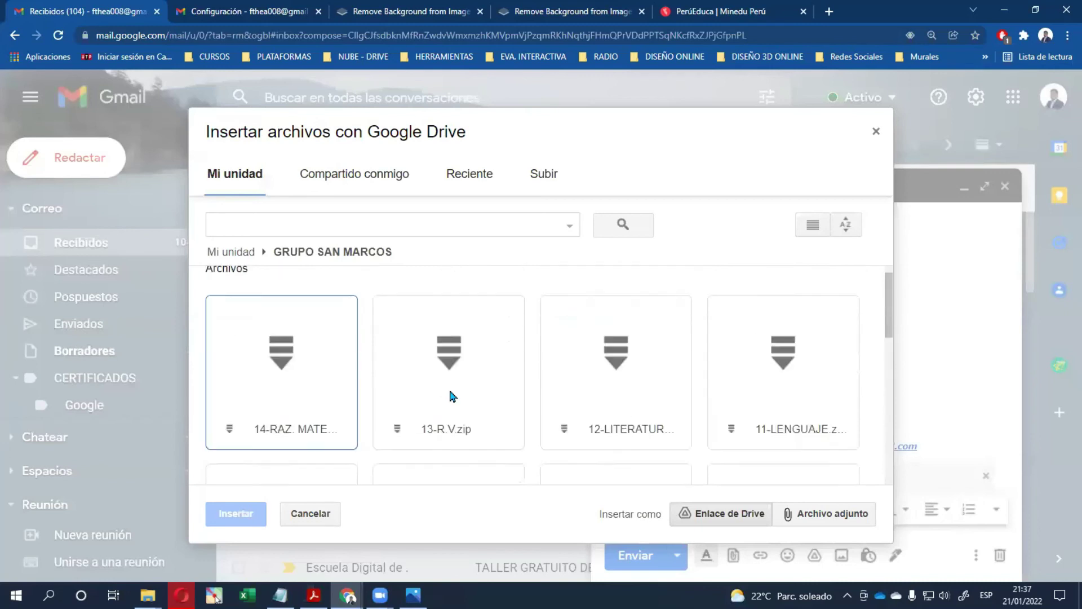
- Insert 02-ALGEBRA.zip from the GRUPO SAN MARCOS folder into the message as a Drive link
left_click(308, 389)
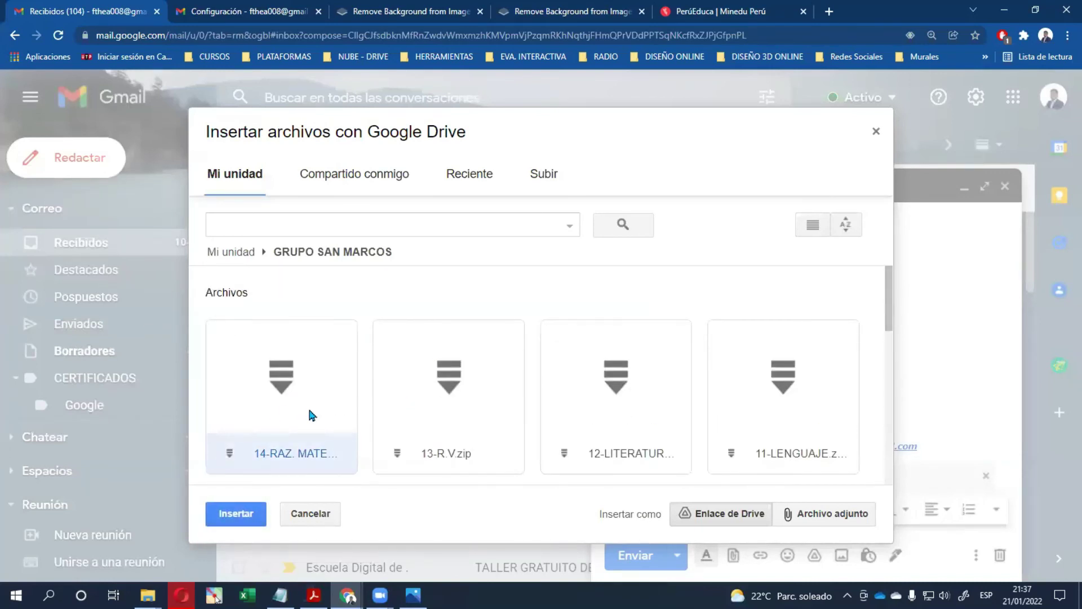
scroll(450, 417, "down", 3)
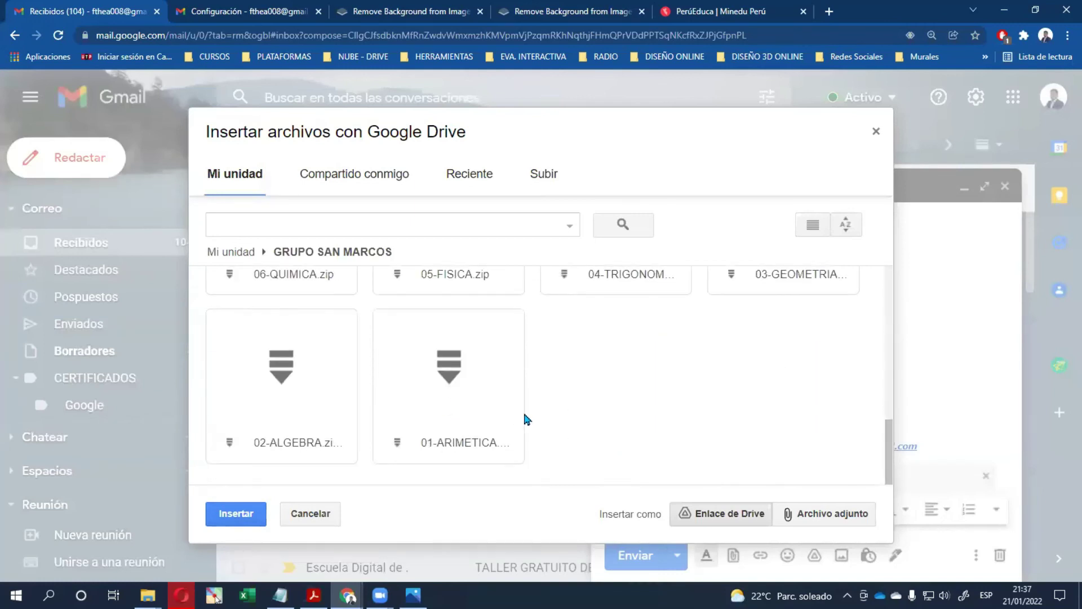
left_click(492, 403)
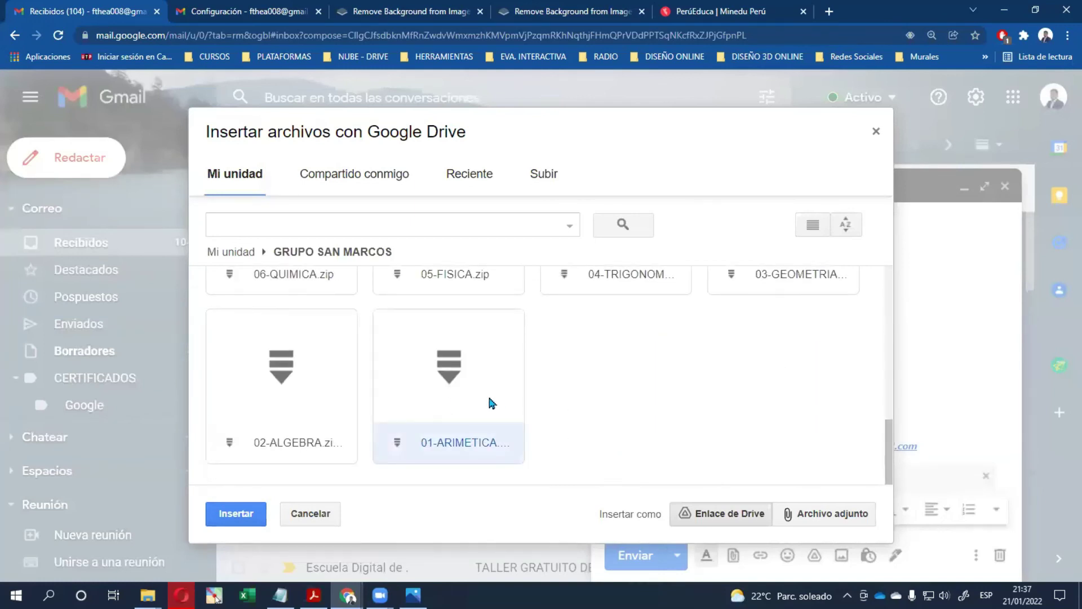
scroll(571, 424, "up", 2)
scroll(620, 406, "down", 2)
scroll(544, 391, "up", 2)
scroll(395, 394, "down", 2)
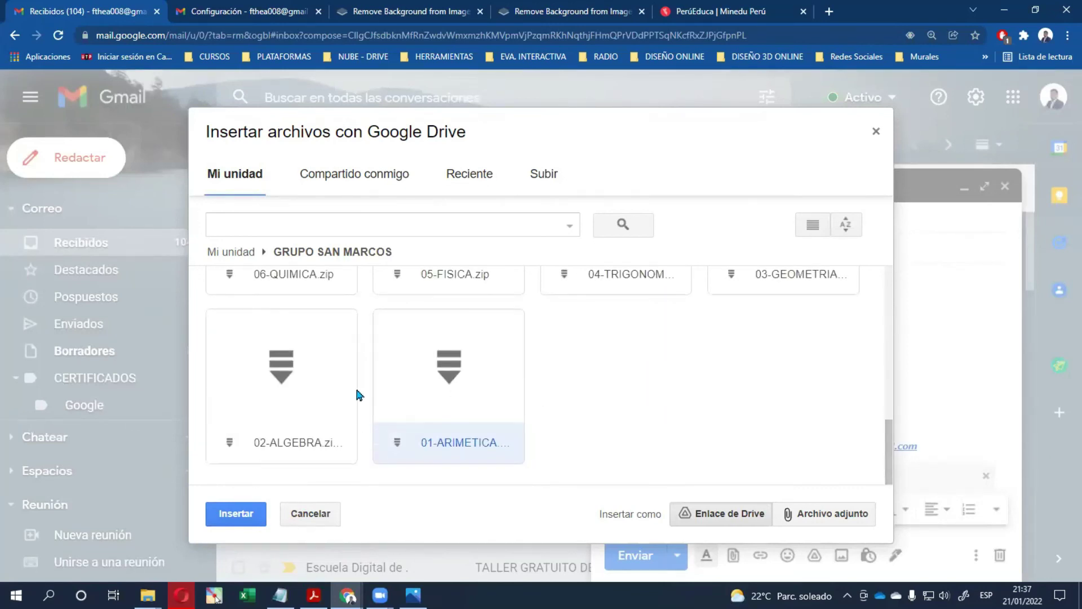
left_click(305, 399)
left_click(236, 513)
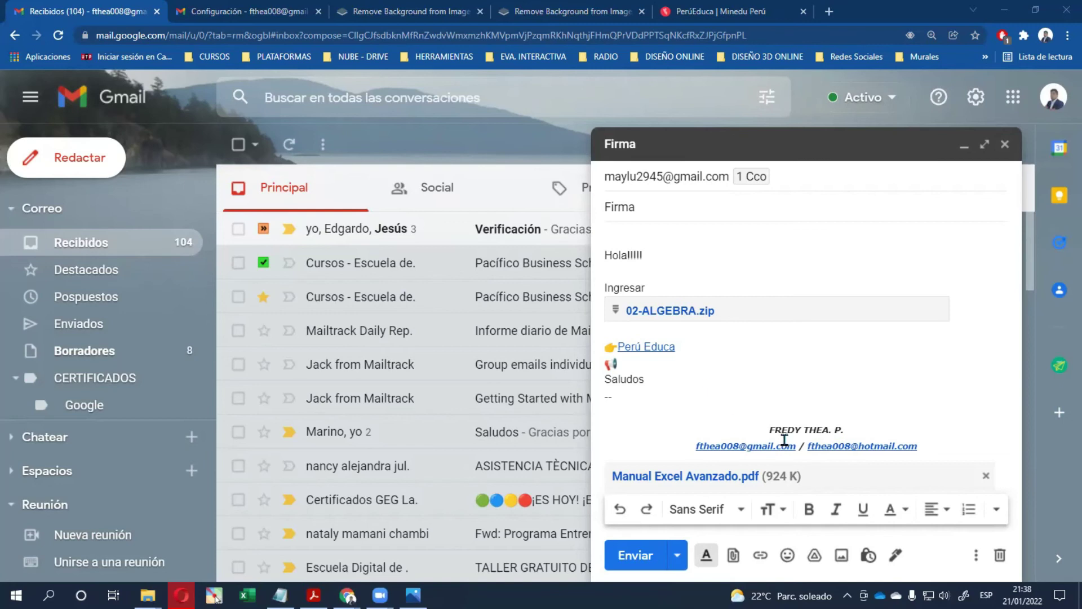
- View the confidential mode settings without applying them, and replace the message's signature with "Facilitador H.G."
left_click(865, 559)
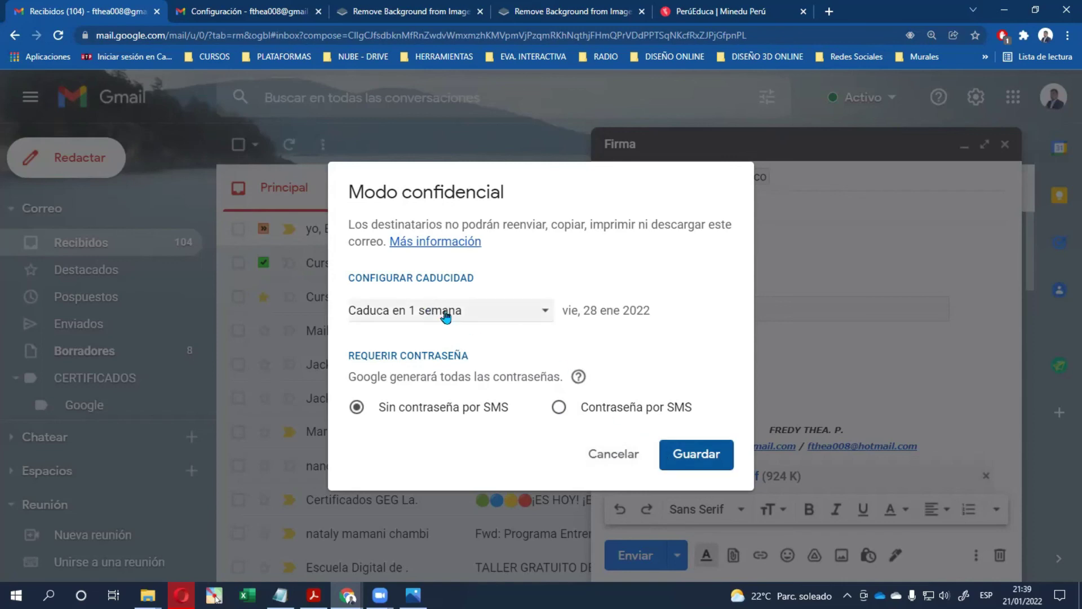
left_click(613, 457)
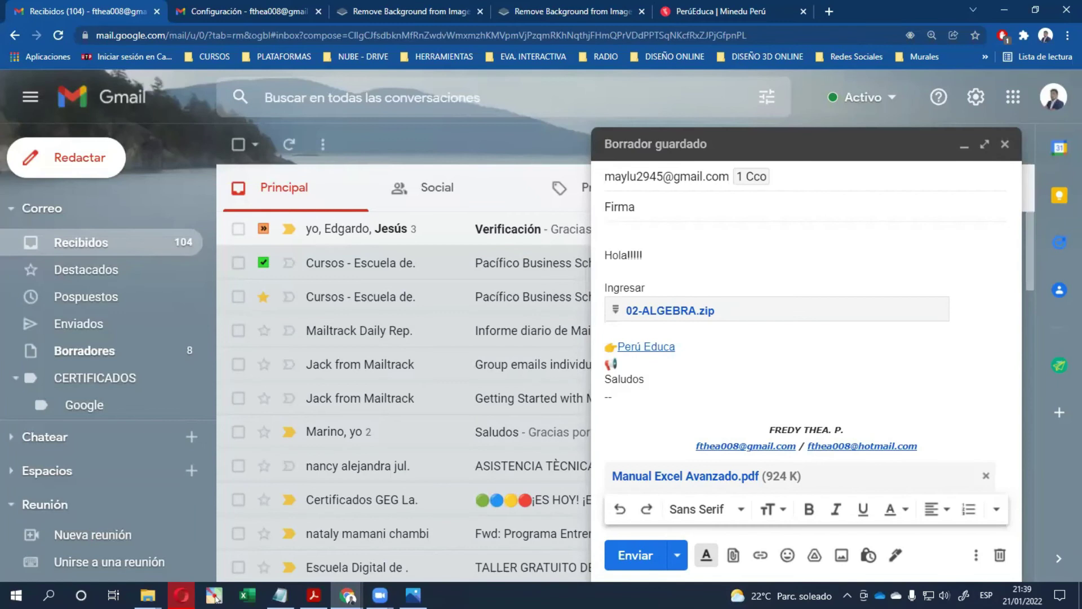
left_click(896, 557)
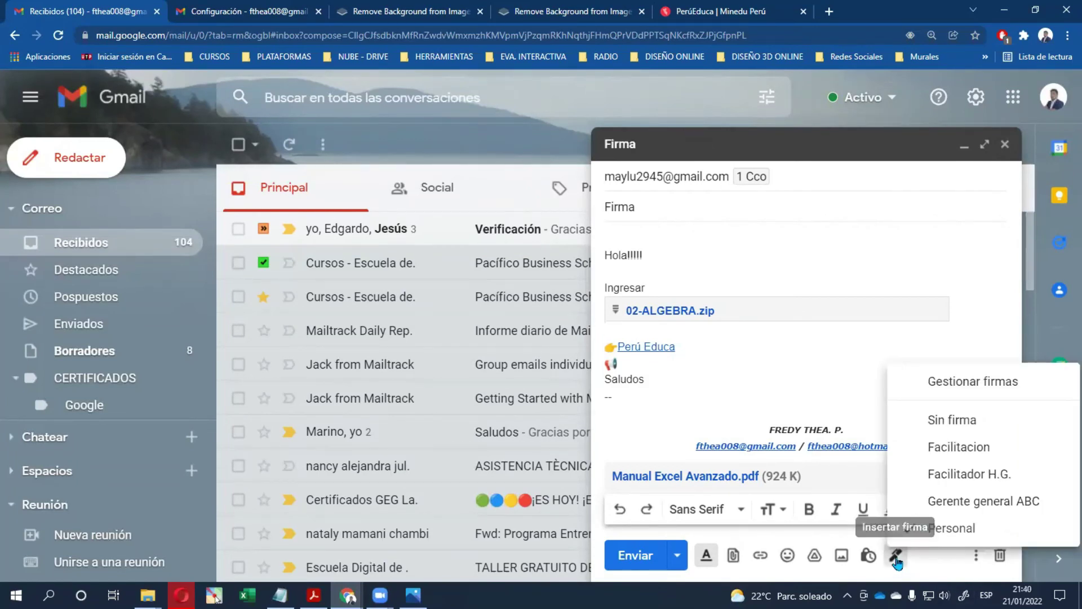
left_click(953, 475)
scroll(642, 367, "down", 2)
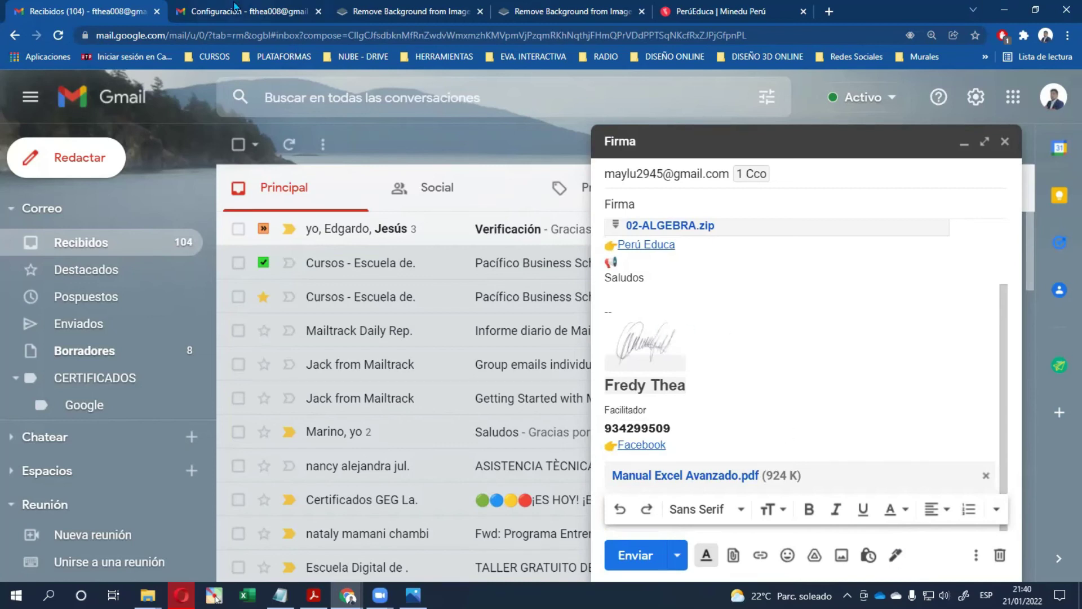
- On the Gmail settings page, start a new message with the "Facilitador H.G." signature and examine its signature image
left_click(234, 7)
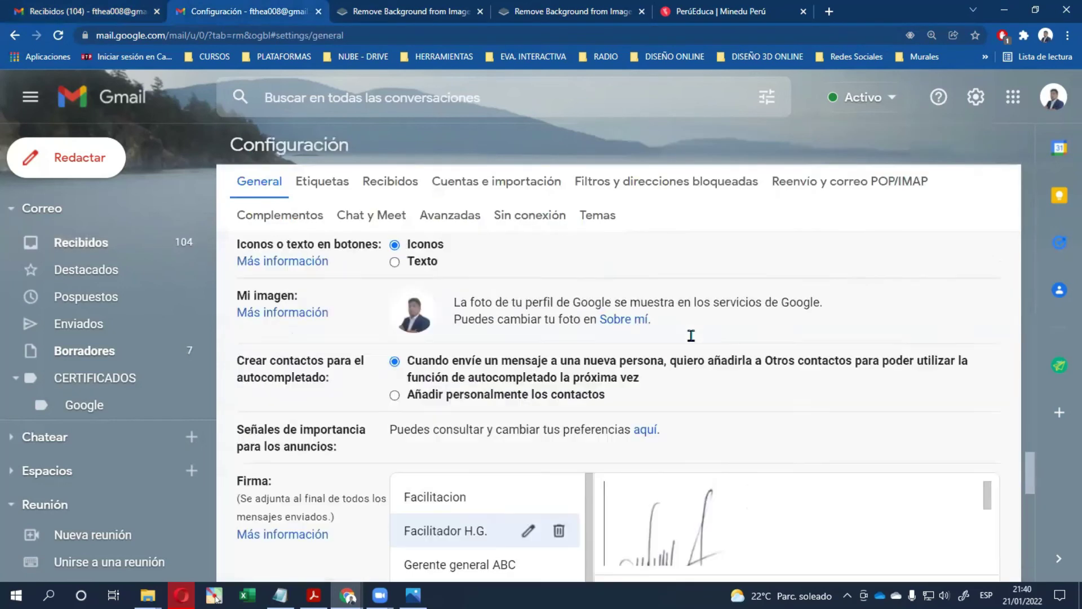
scroll(790, 282, "down", 7)
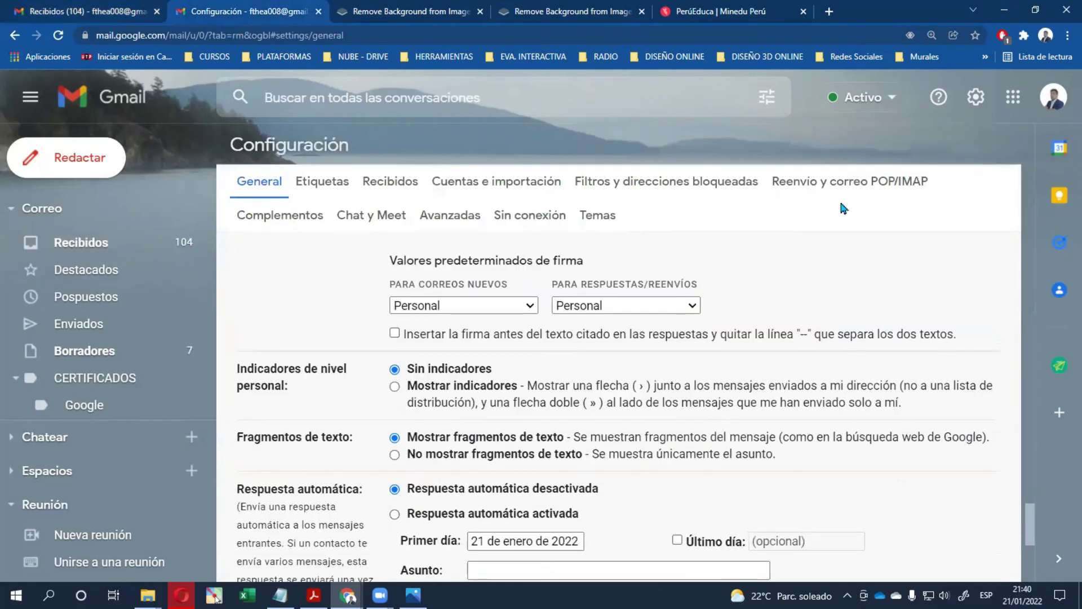
left_click(54, 162)
left_click(895, 555)
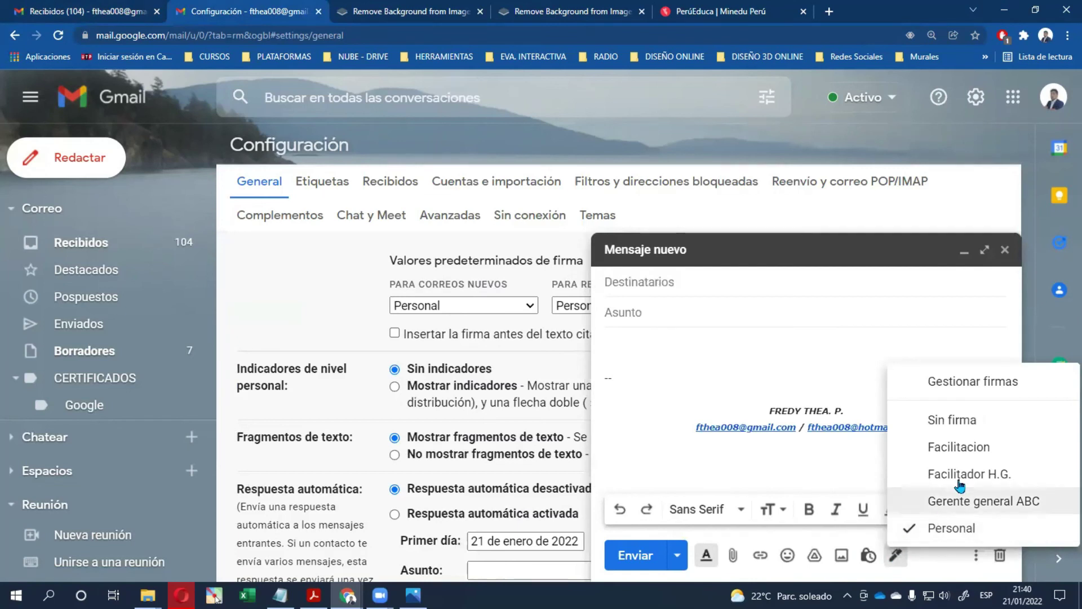
left_click(959, 479)
scroll(720, 437, "down", 3)
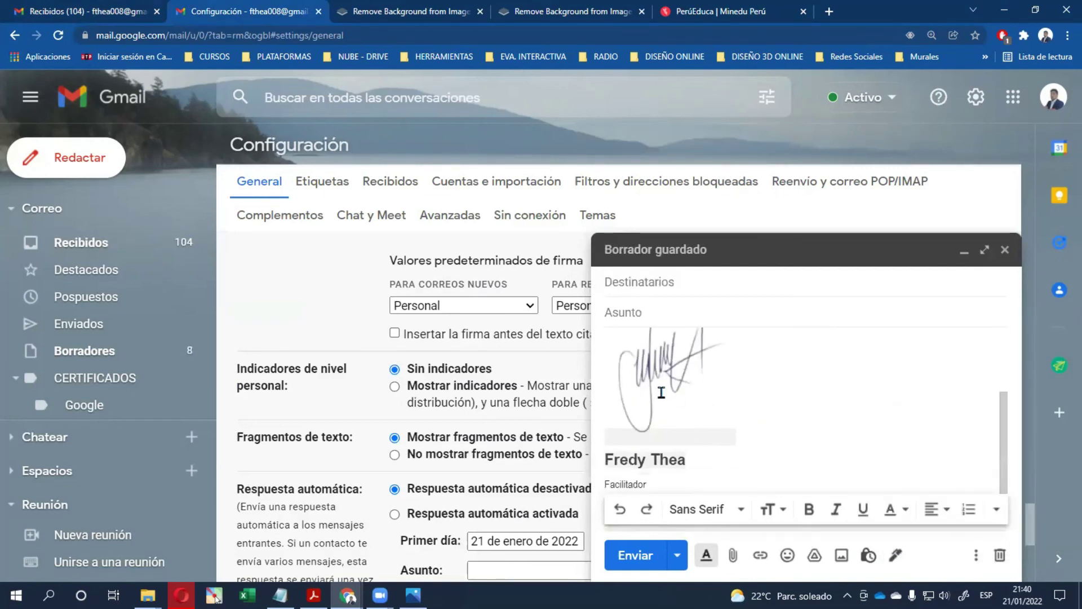
scroll(662, 393, "up", 3)
scroll(654, 438, "down", 3)
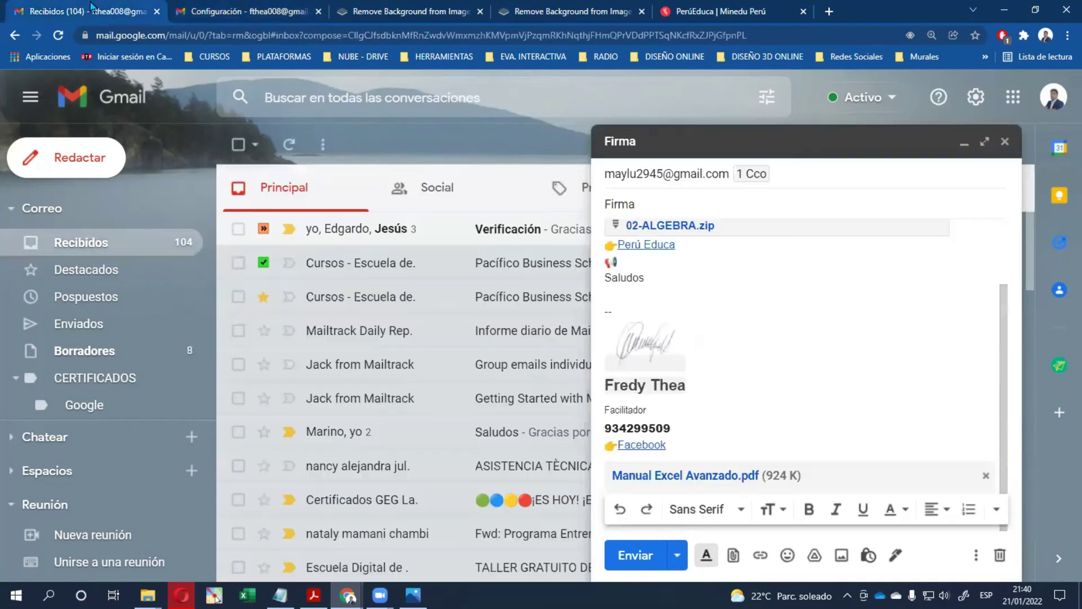
- Return to the "Firma" draft in the inbox, review its additional options and label list, and send the message
left_click(93, 10)
left_click(975, 555)
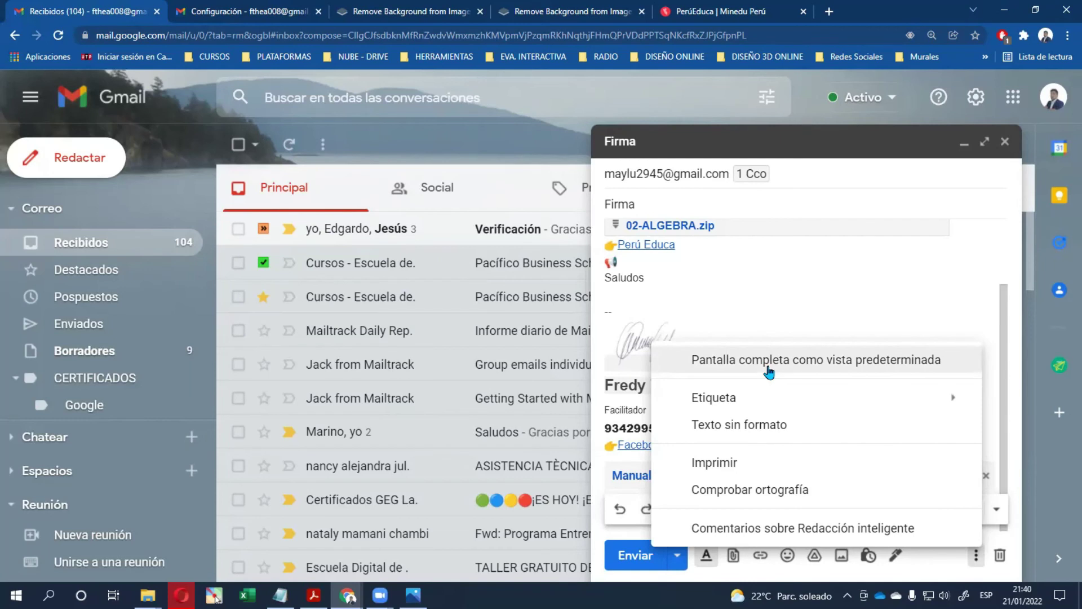
mouse_move(737, 401)
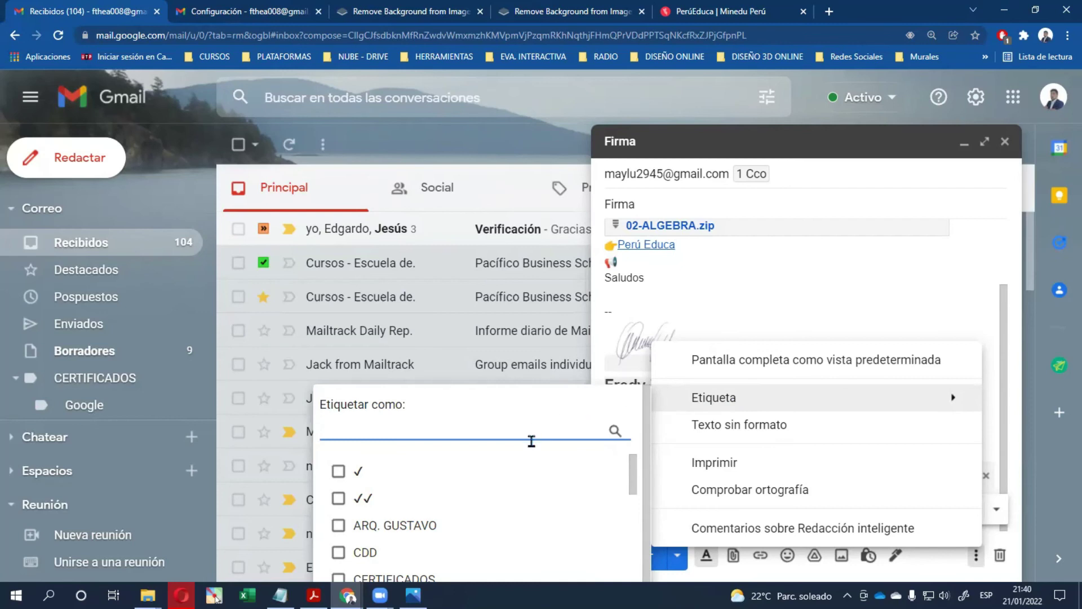
scroll(484, 459, "down", 15)
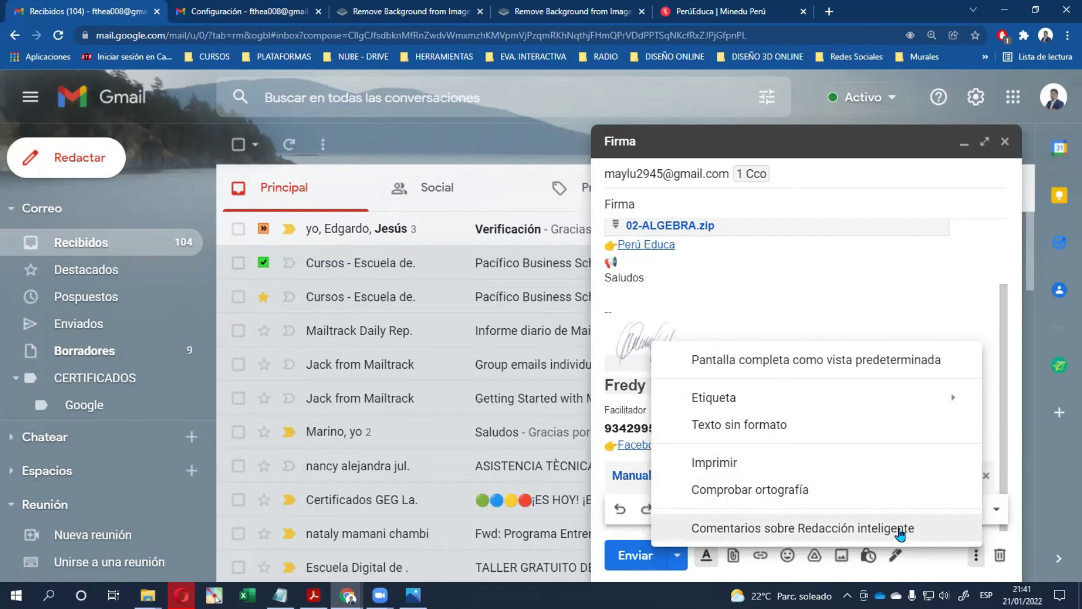
left_click(952, 286)
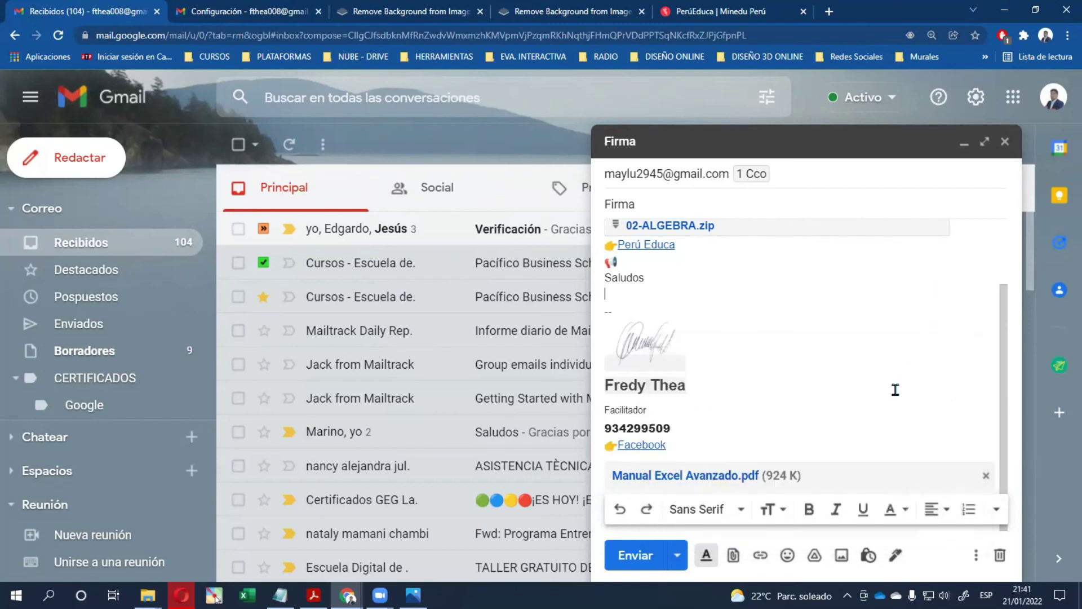
left_click(646, 555)
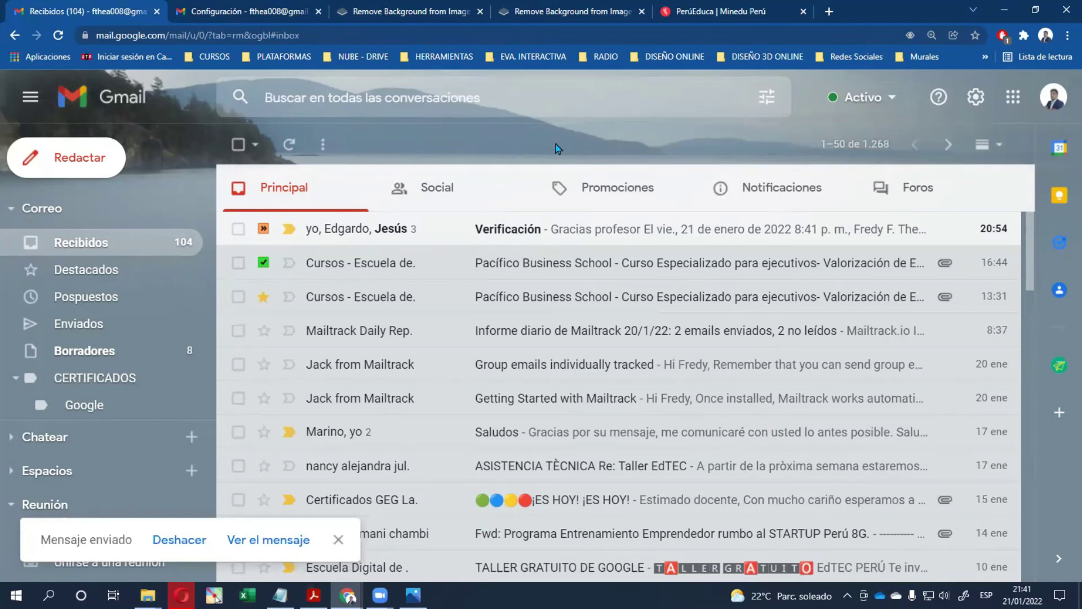
- Look through the inbox, close the blank new message on the settings page, and view the automatic reply section
scroll(512, 290, "down", 15)
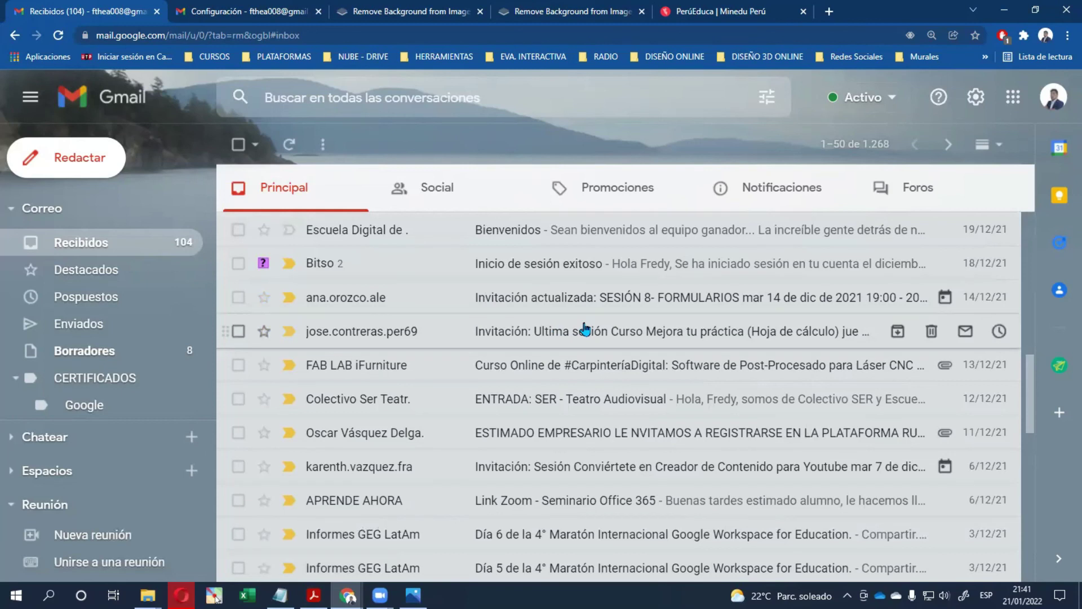
scroll(585, 330, "down", 10)
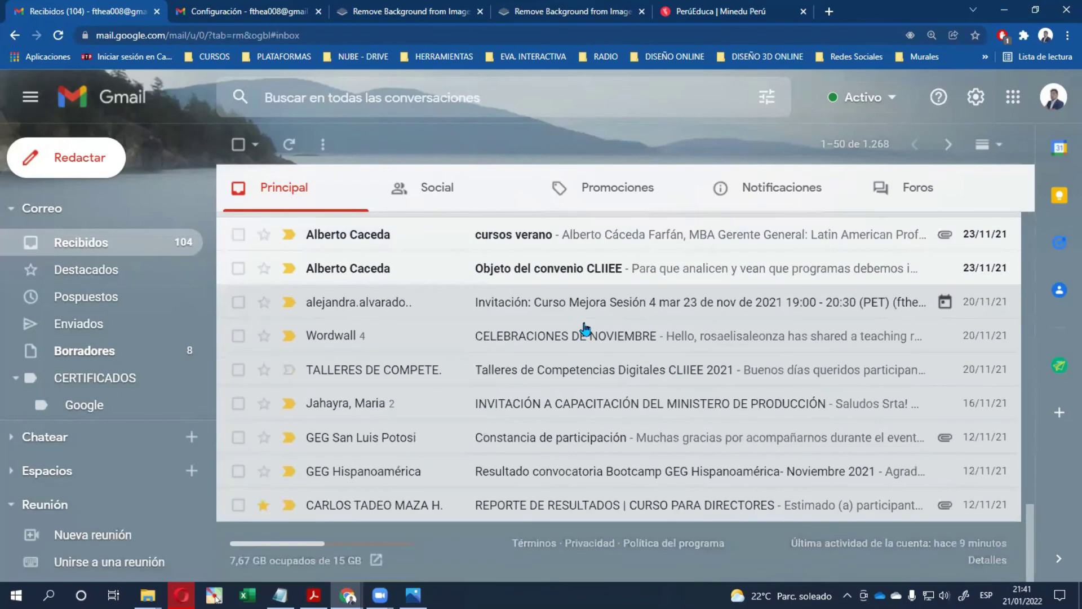
left_click(200, 20)
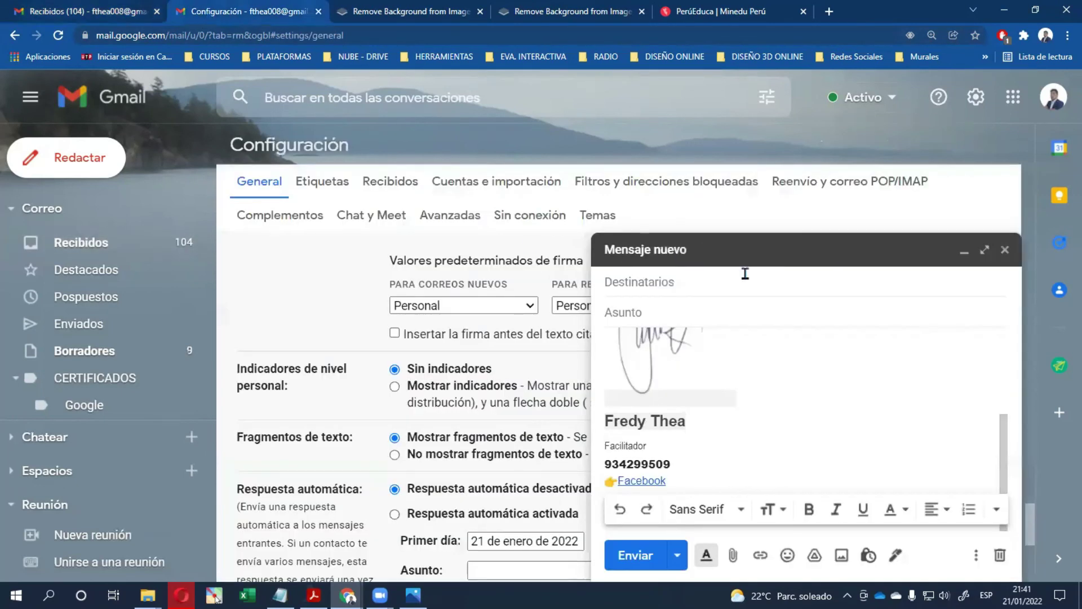
left_click(1015, 248)
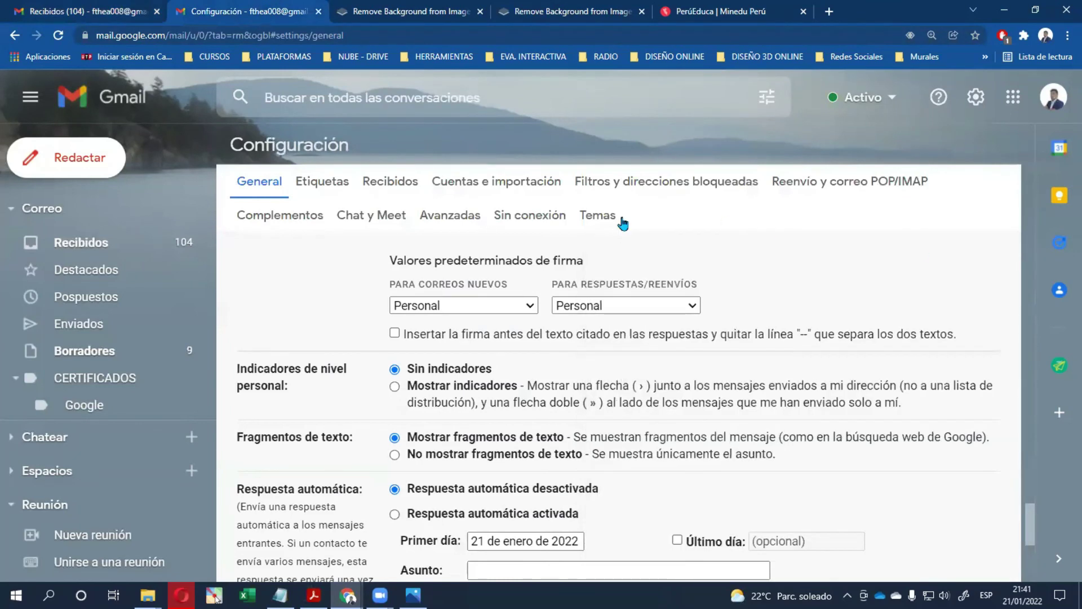
scroll(507, 338, "down", 5)
scroll(660, 405, "up", 2)
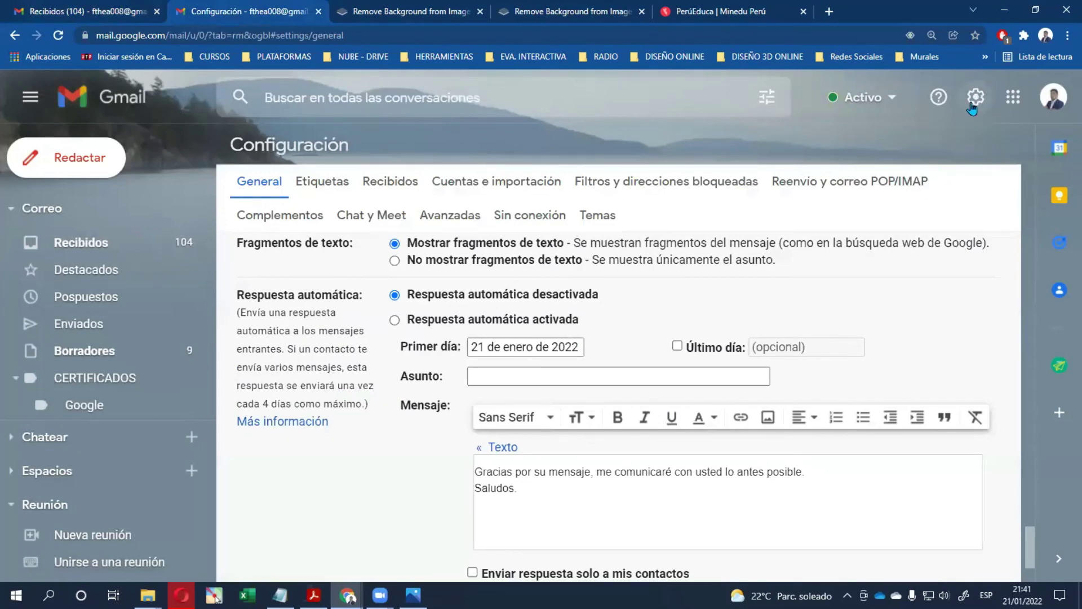
- Return to the inbox, reopen the full general settings, and review the automatic reply and signature sections
left_click(127, 101)
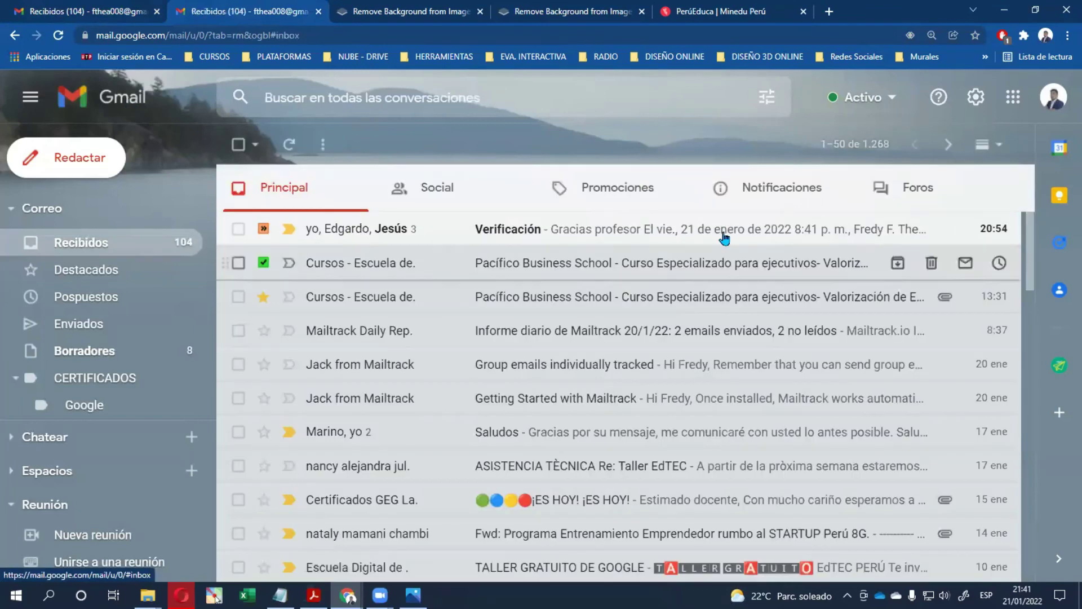
left_click(976, 97)
left_click(896, 182)
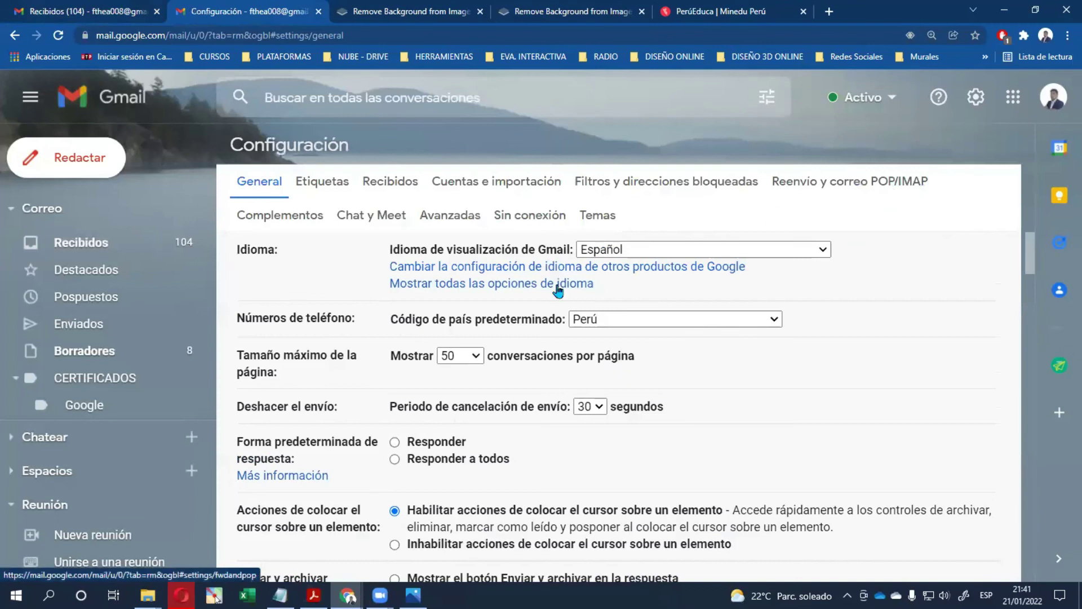
scroll(558, 305, "down", 20)
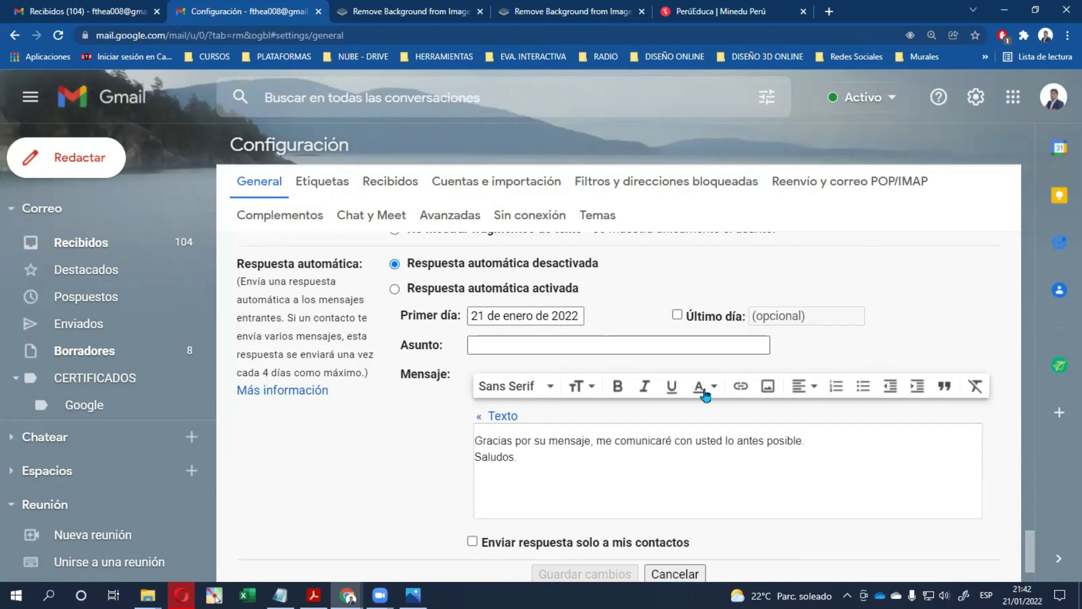
scroll(637, 410, "up", 3)
scroll(640, 419, "up", 5)
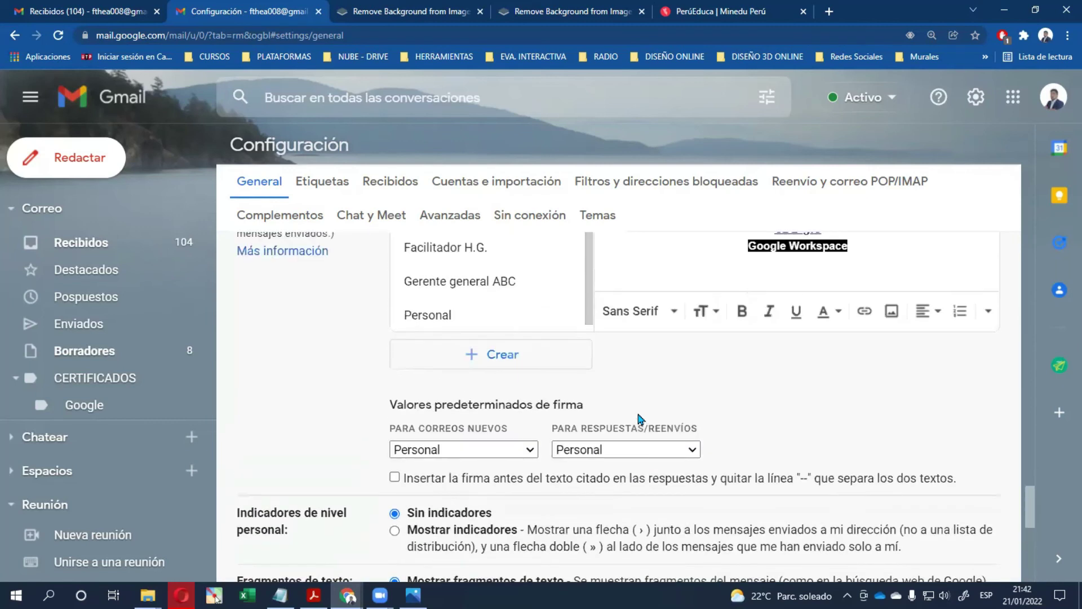
scroll(639, 418, "up", 2)
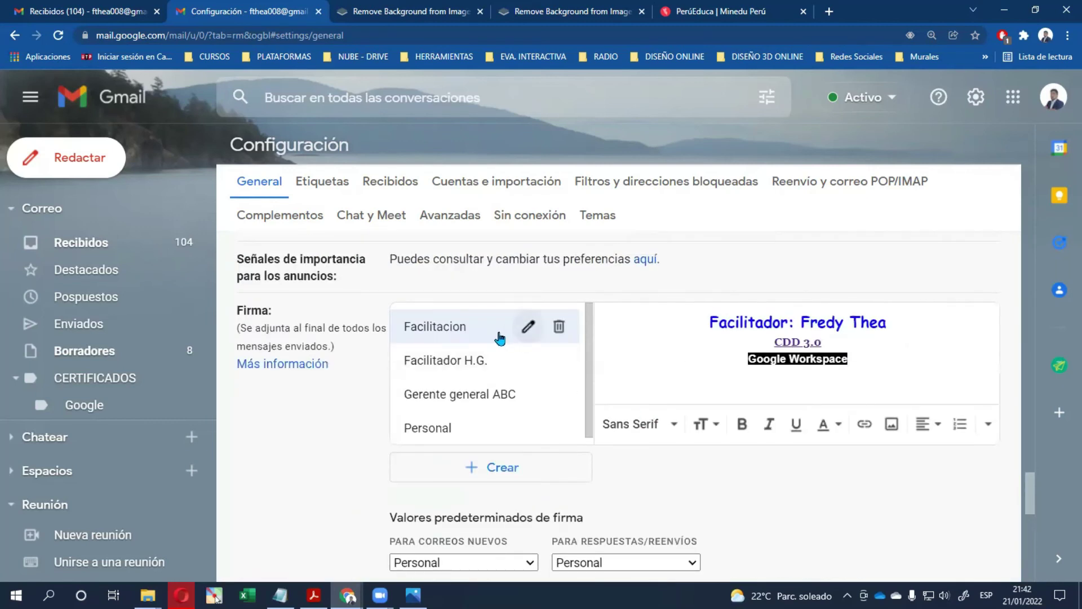
- In the "Facilitador H.G." signature, try the image at "Grande" size and restore it to "Mediana"
left_click(473, 360)
scroll(670, 363, "down", 2)
scroll(669, 362, "up", 2)
left_click(671, 363)
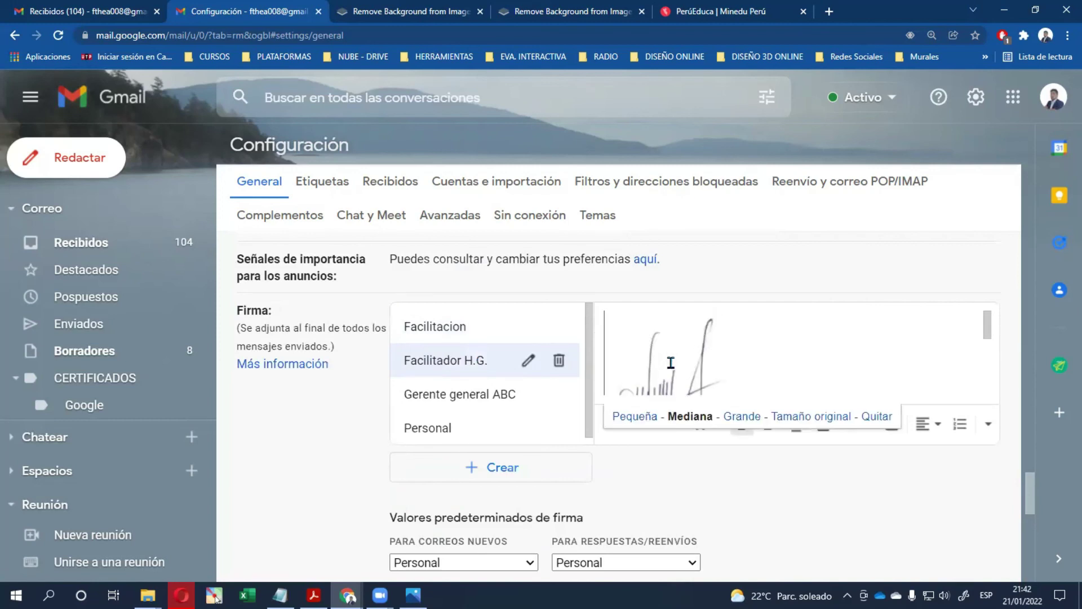
left_click(749, 420)
scroll(768, 377, "down", 2)
scroll(771, 376, "up", 1)
scroll(769, 375, "down", 3)
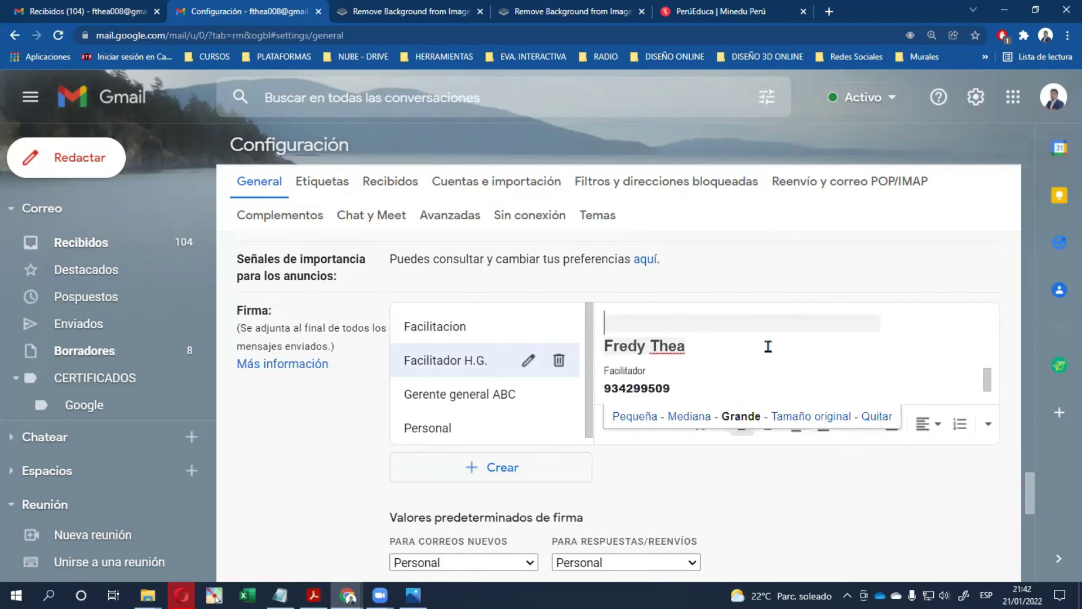
left_click(683, 417)
scroll(683, 363, "up", 2)
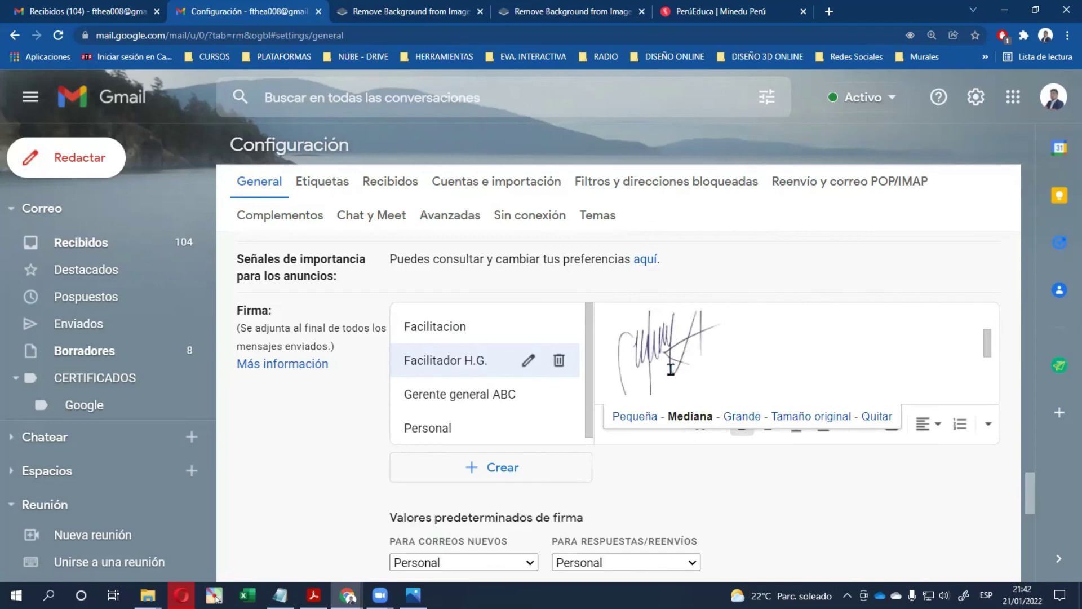
scroll(661, 336, "down", 2)
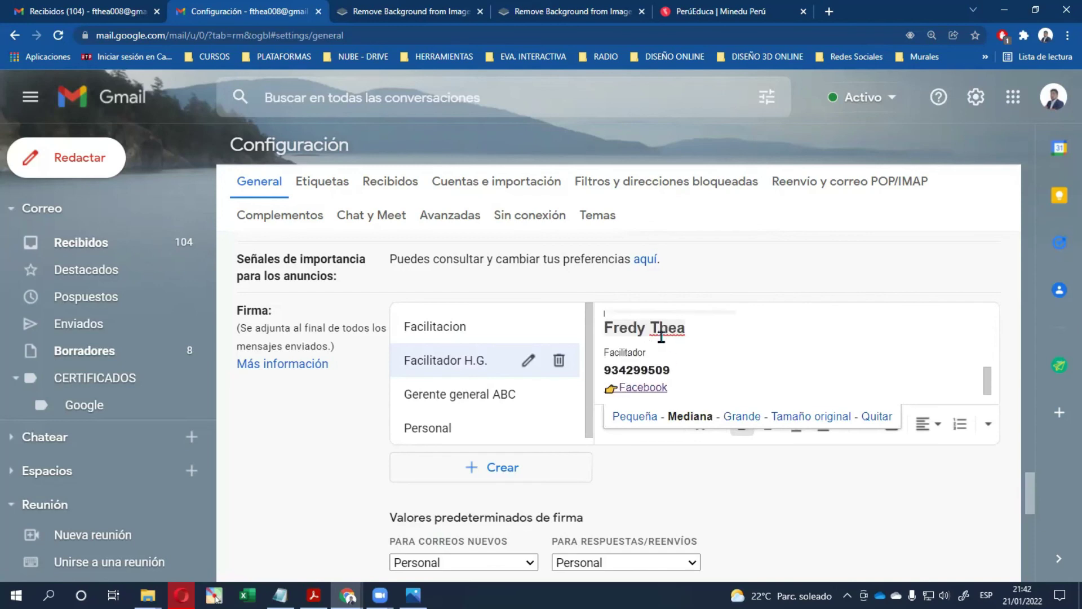
- Try the "Facilitador H.G." signature image at "Tamaño original" and "Grande", and set it back to "Mediana"
left_click(788, 422)
scroll(788, 367, "up", 3)
scroll(790, 365, "down", 3)
scroll(789, 365, "up", 3)
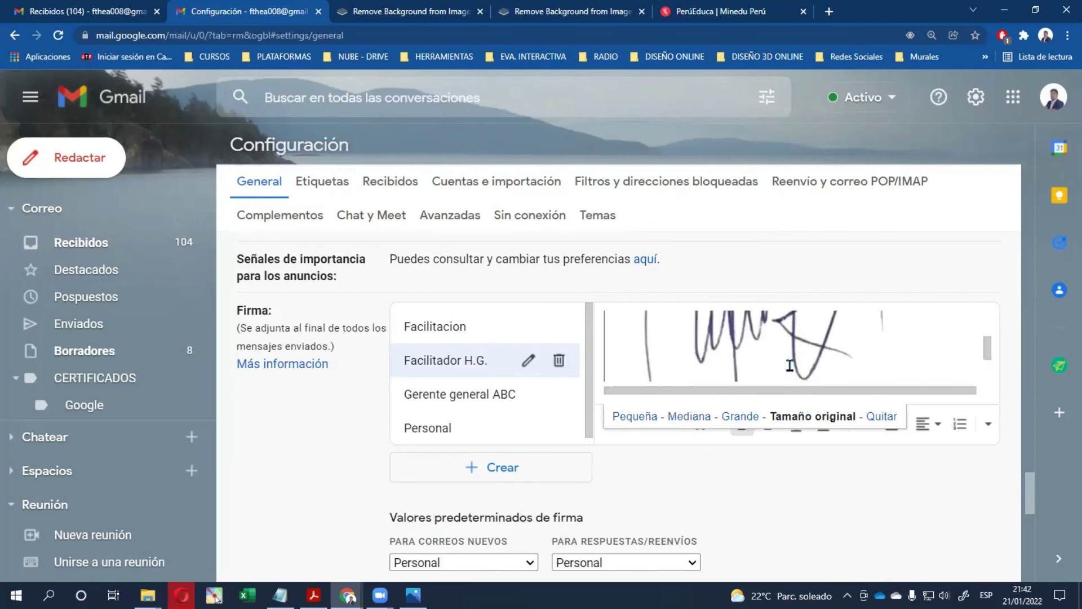
left_click(743, 417)
left_click(689, 416)
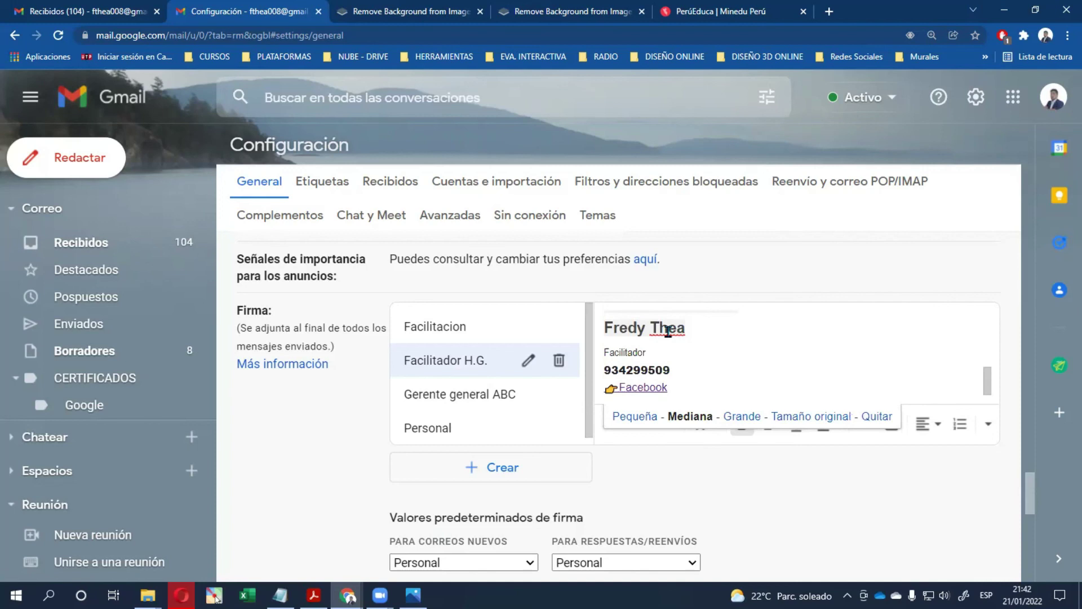
scroll(683, 361, "up", 3)
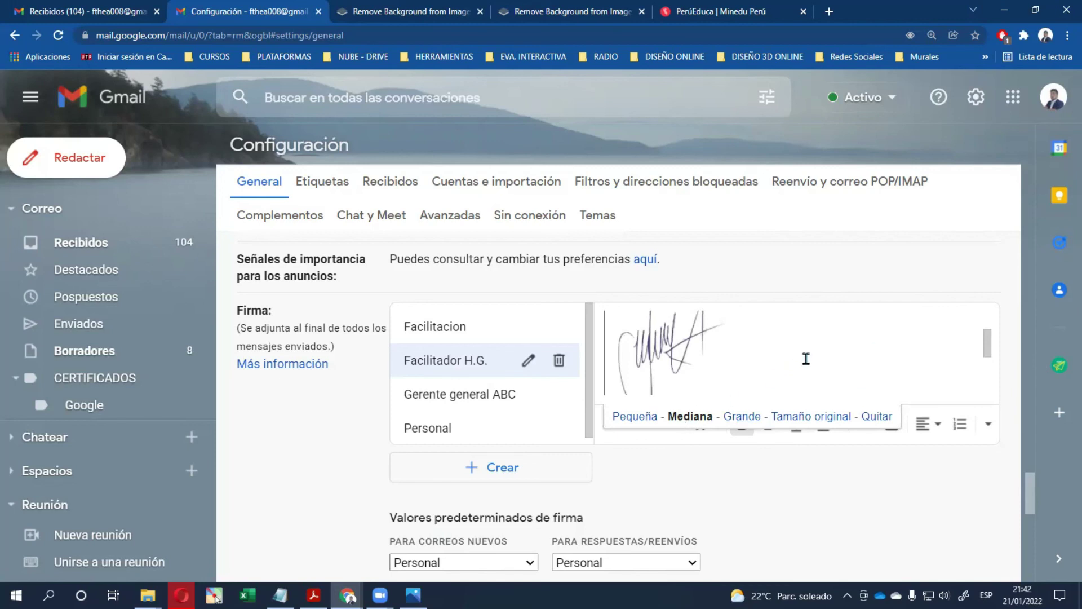
- Examine the automatic reply section, including its date, subject and message fields, at the end of the general settings
scroll(846, 354, "down", 10)
scroll(634, 343, "down", 5)
scroll(634, 343, "up", 5)
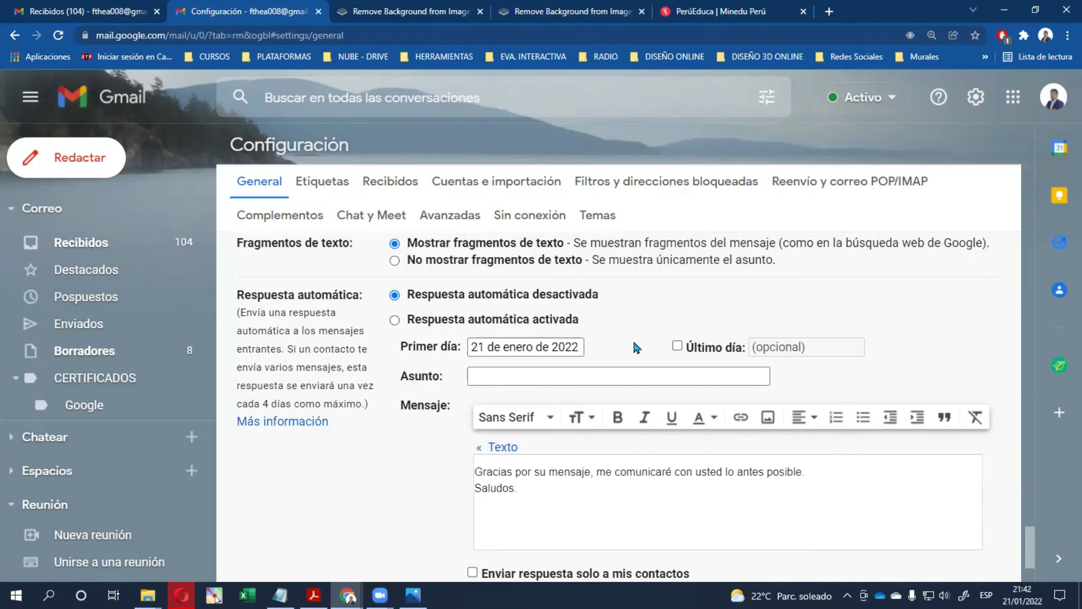
scroll(632, 338, "down", 2)
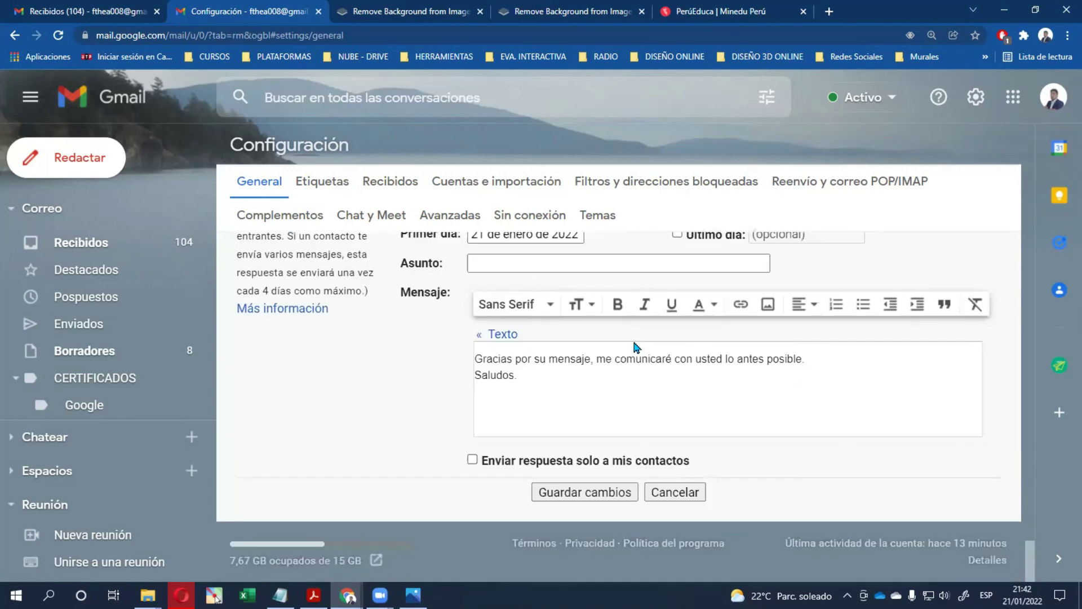
left_click(518, 411)
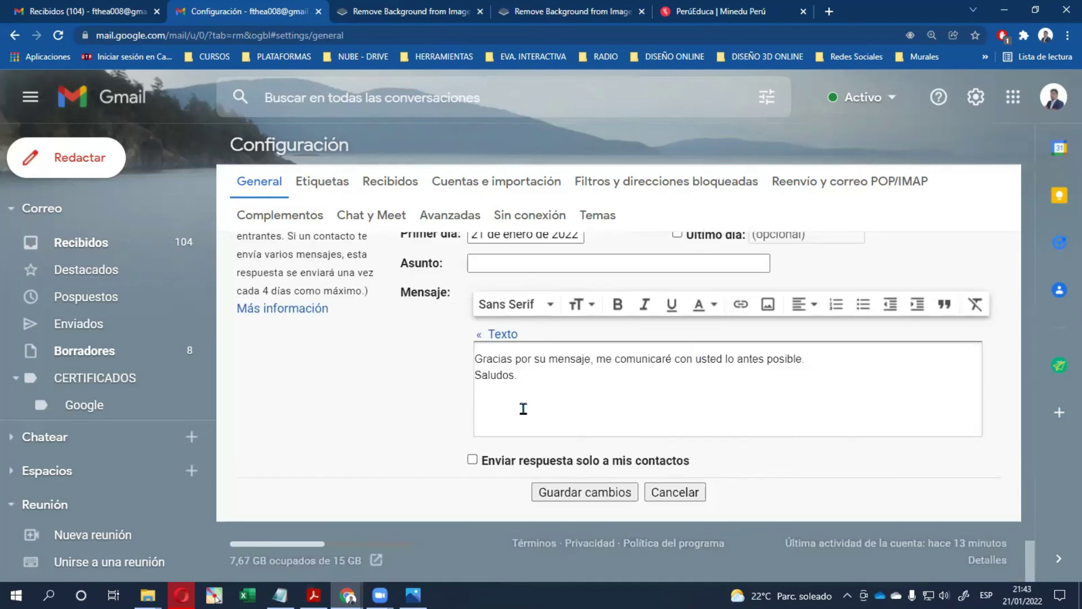
- Choose "Personal" as the default signature for both new emails and replies or forwards
scroll(535, 406, "up", 10)
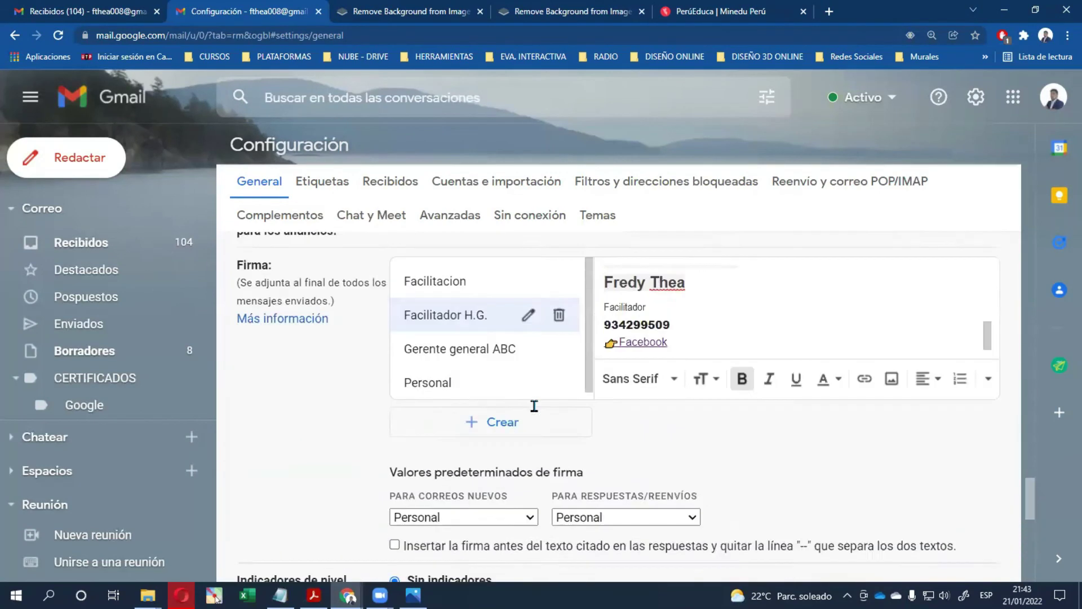
scroll(533, 409, "down", 1)
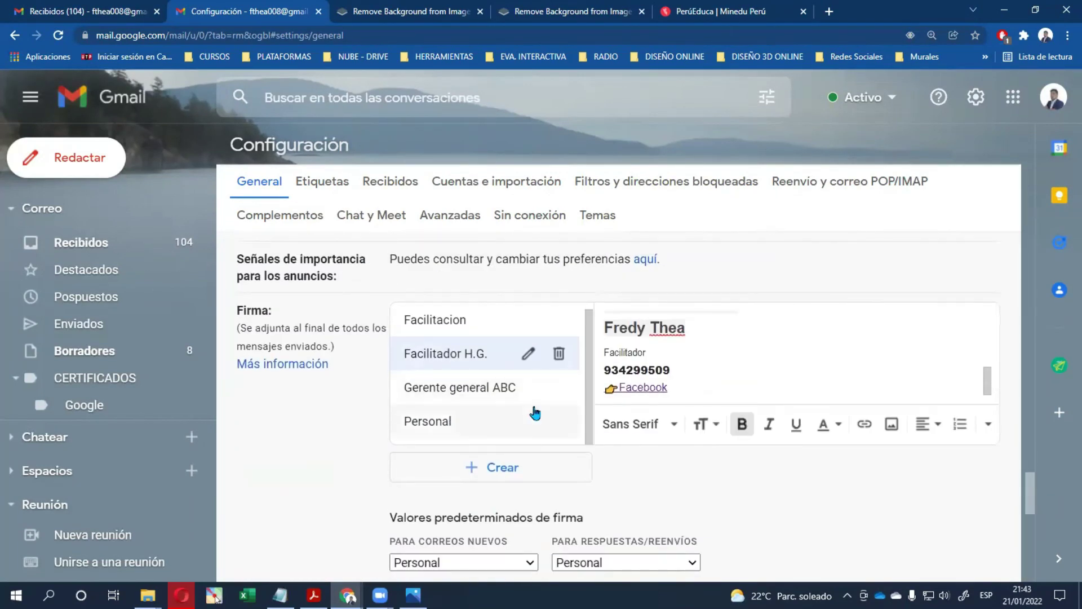
scroll(533, 412, "down", 2)
left_click(530, 450)
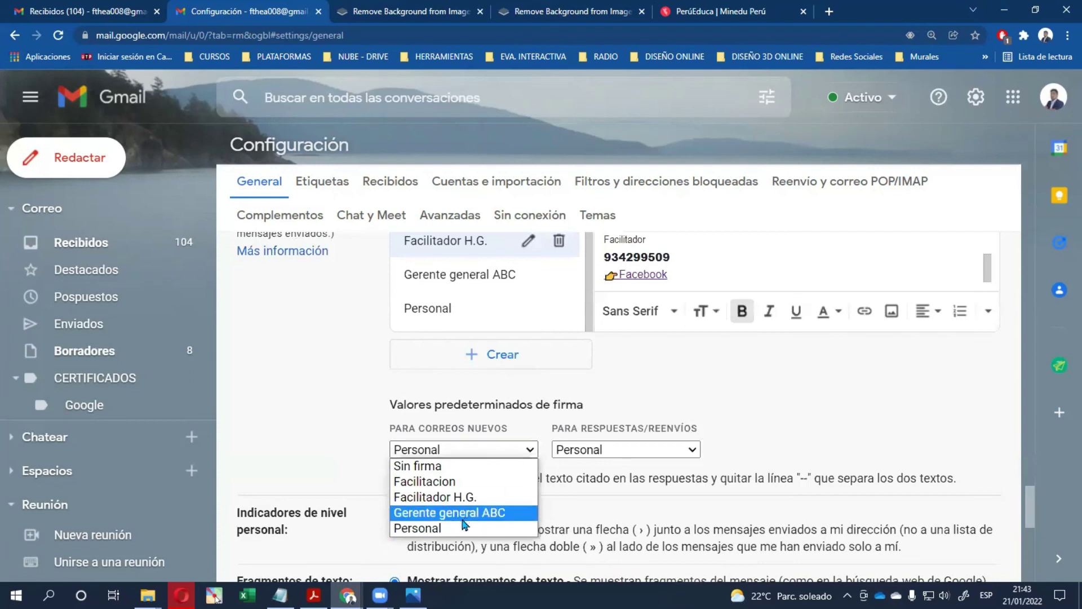
left_click(428, 527)
left_click(683, 450)
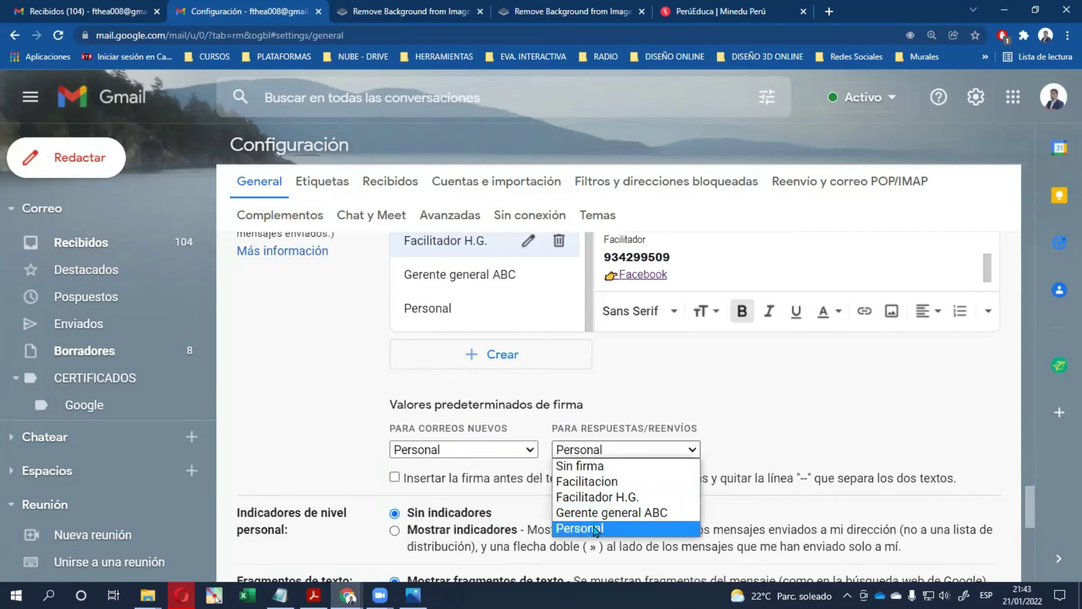
left_click(581, 526)
- Turn on the automatic reply, review its thank-you message and options, and save the settings changes
scroll(636, 399, "down", 10)
scroll(536, 394, "up", 2)
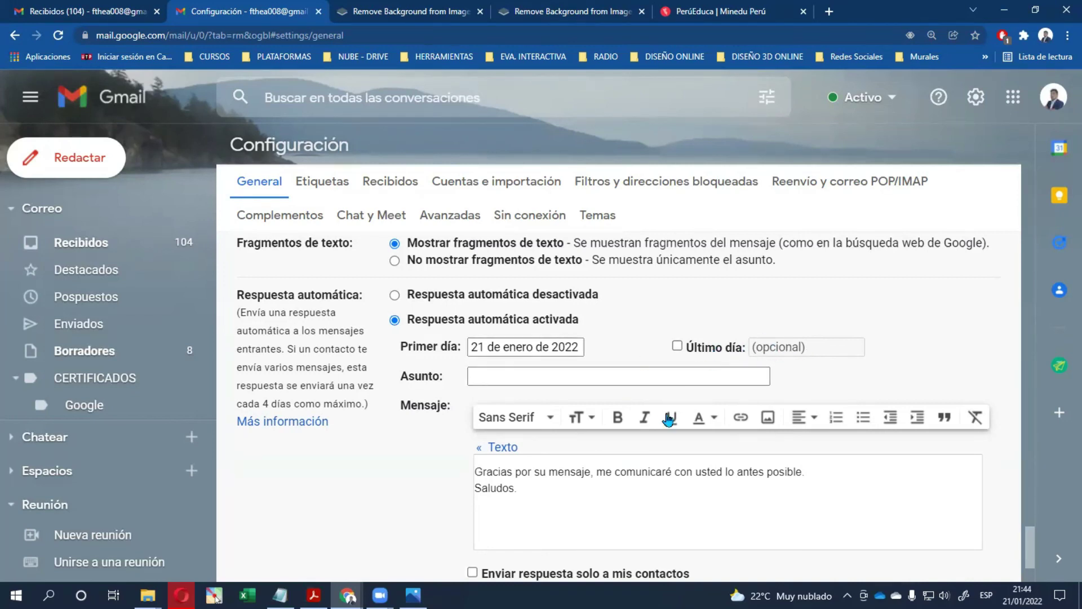
scroll(784, 467, "down", 1)
scroll(782, 464, "down", 1)
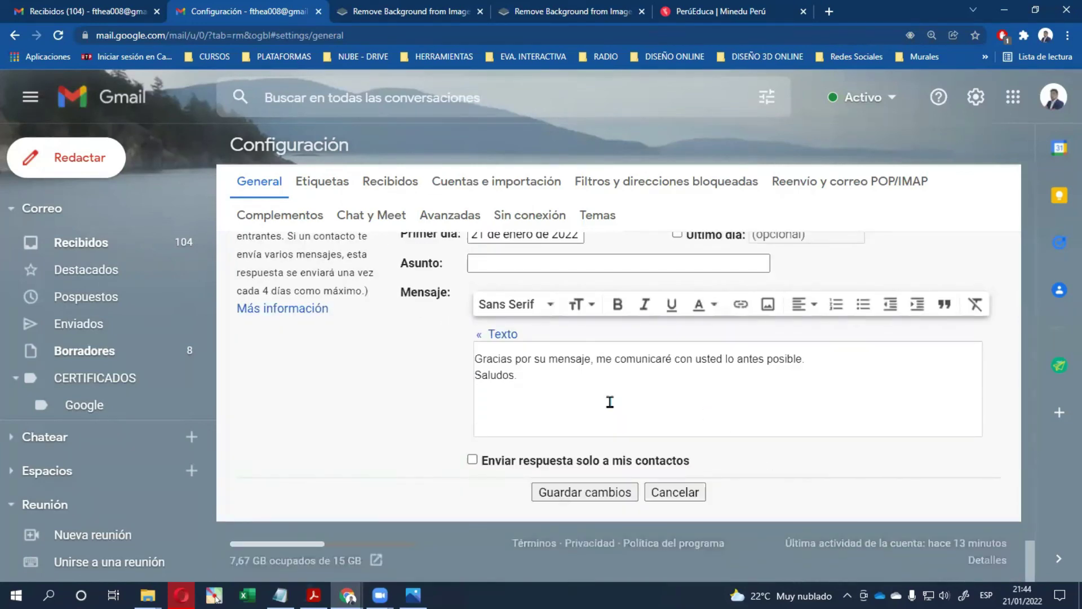
scroll(485, 440, "up", 2)
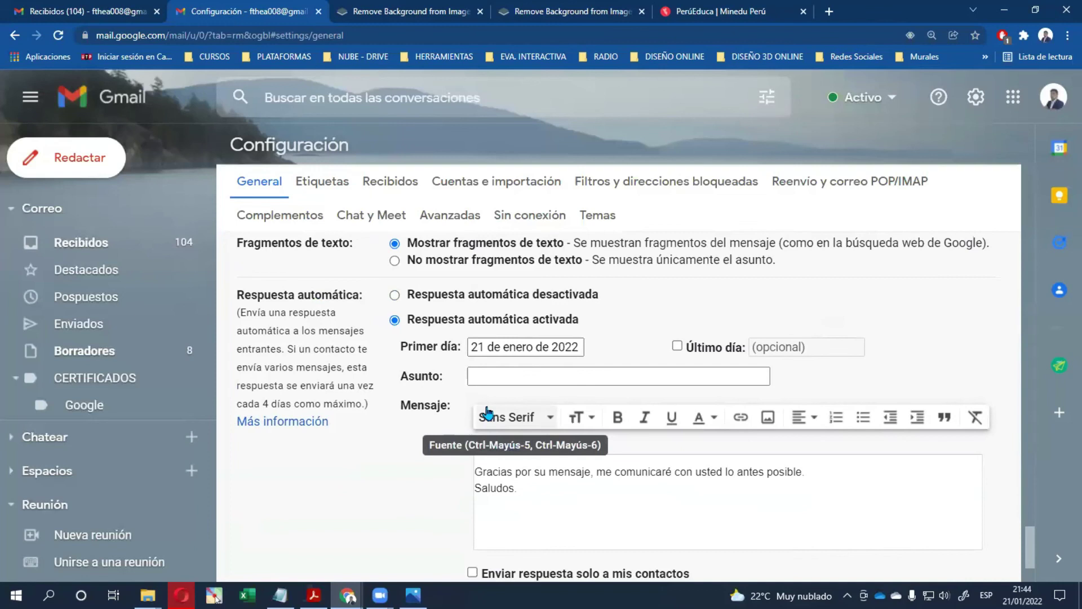
scroll(490, 427, "down", 2)
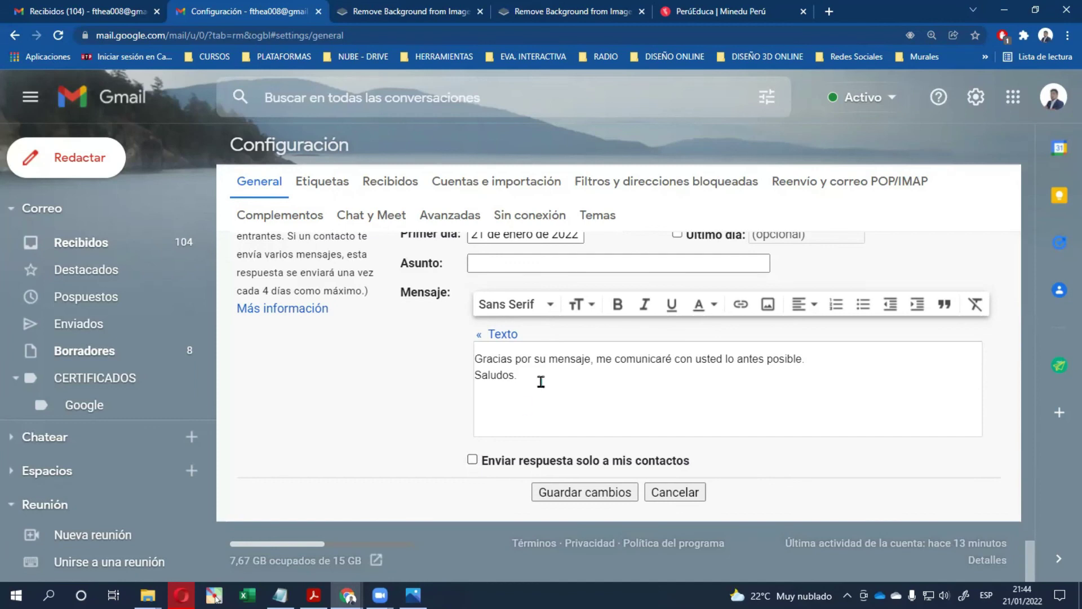
scroll(541, 382, "up", 2)
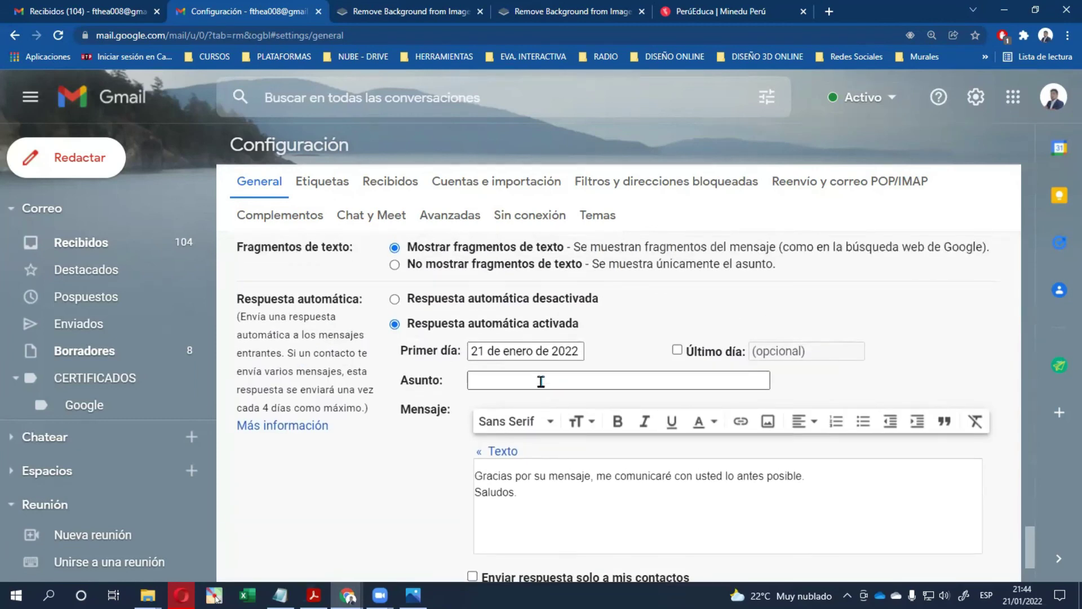
scroll(542, 382, "up", 2)
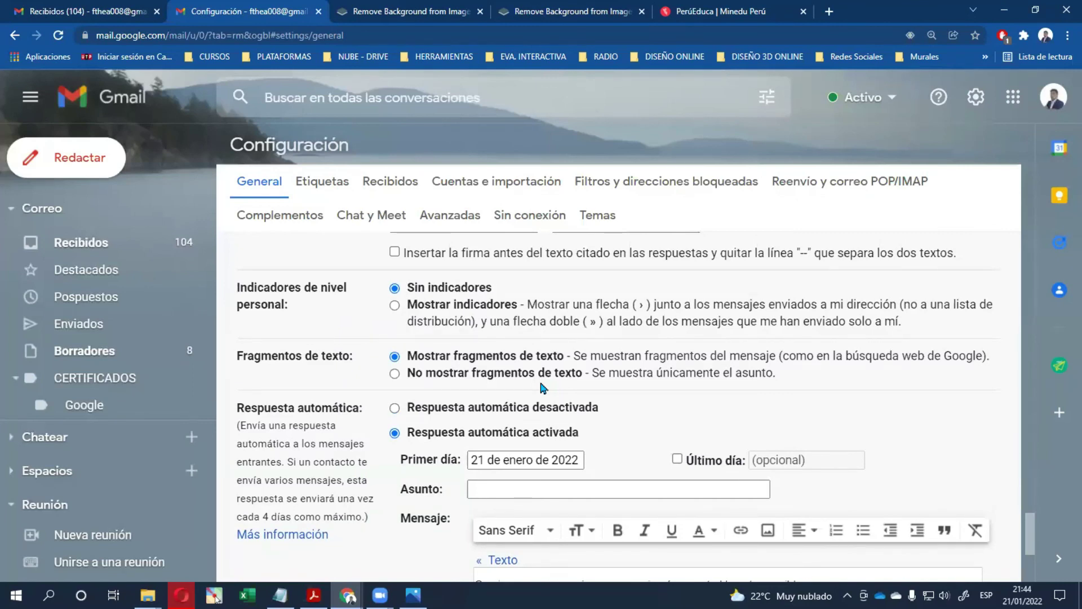
left_click(216, 596)
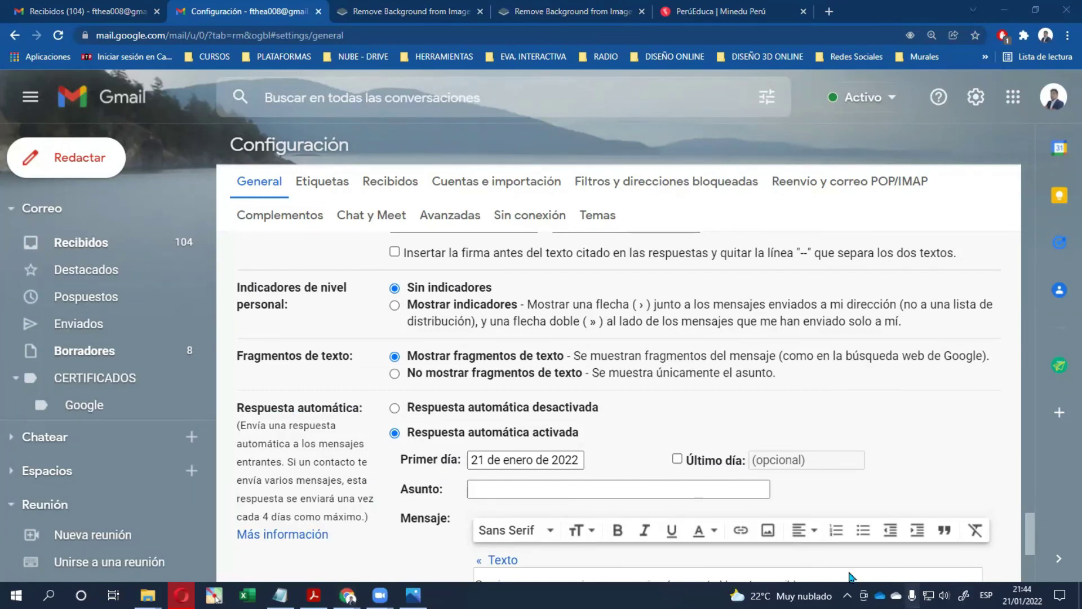
scroll(624, 500, "down", 4)
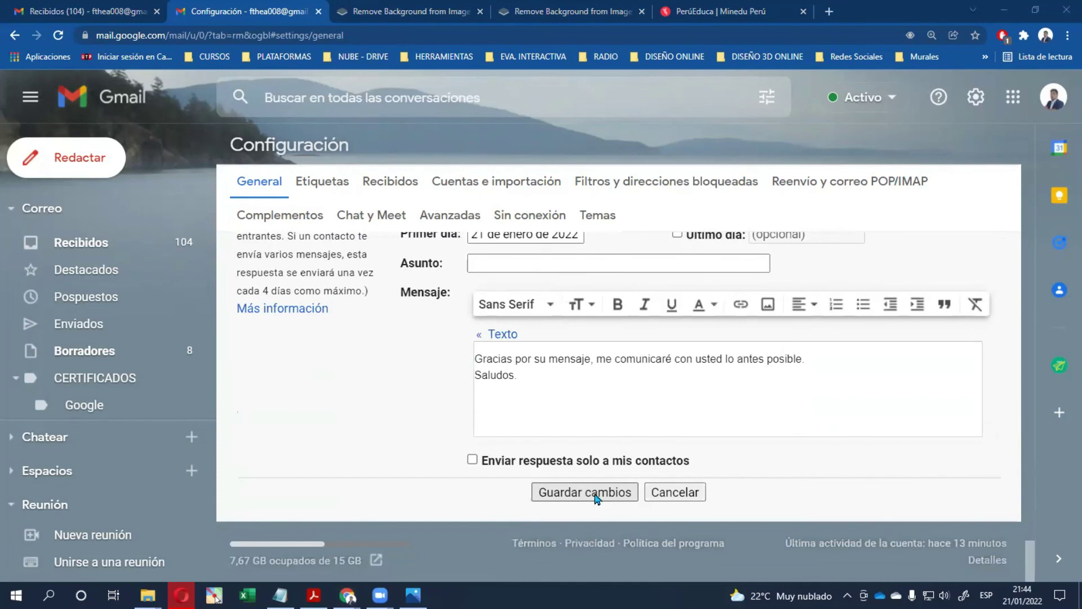
left_click(597, 501)
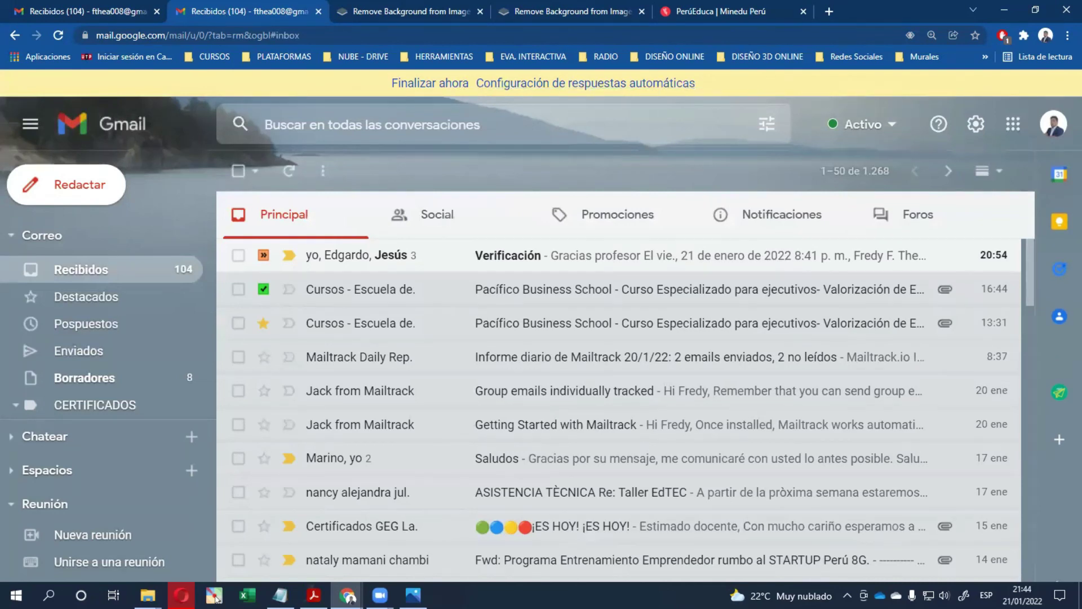
- View the messages in the inbox's Social category
left_click(214, 595)
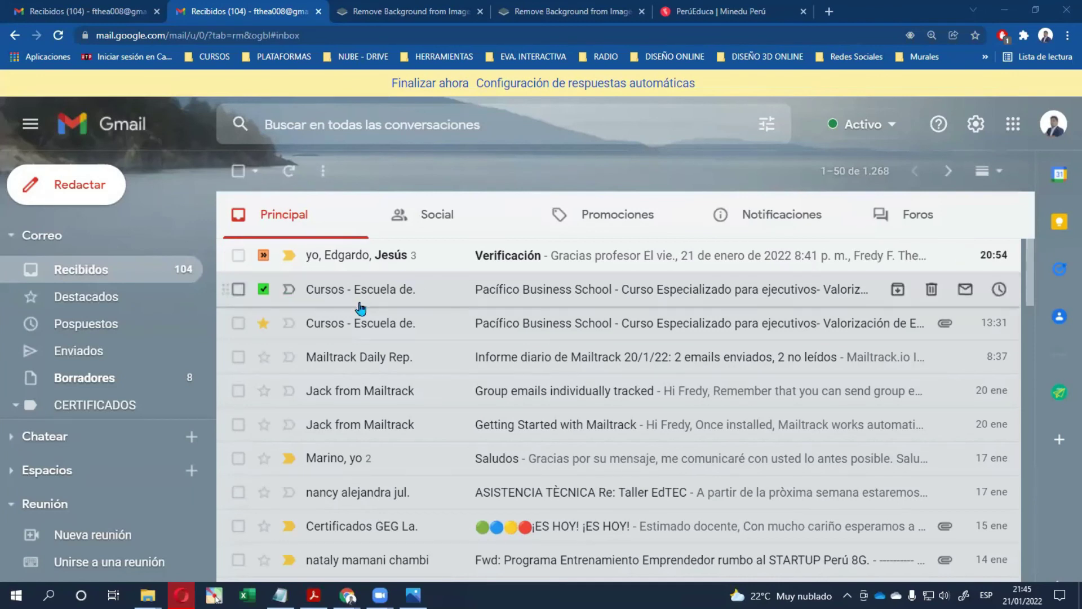
left_click(437, 219)
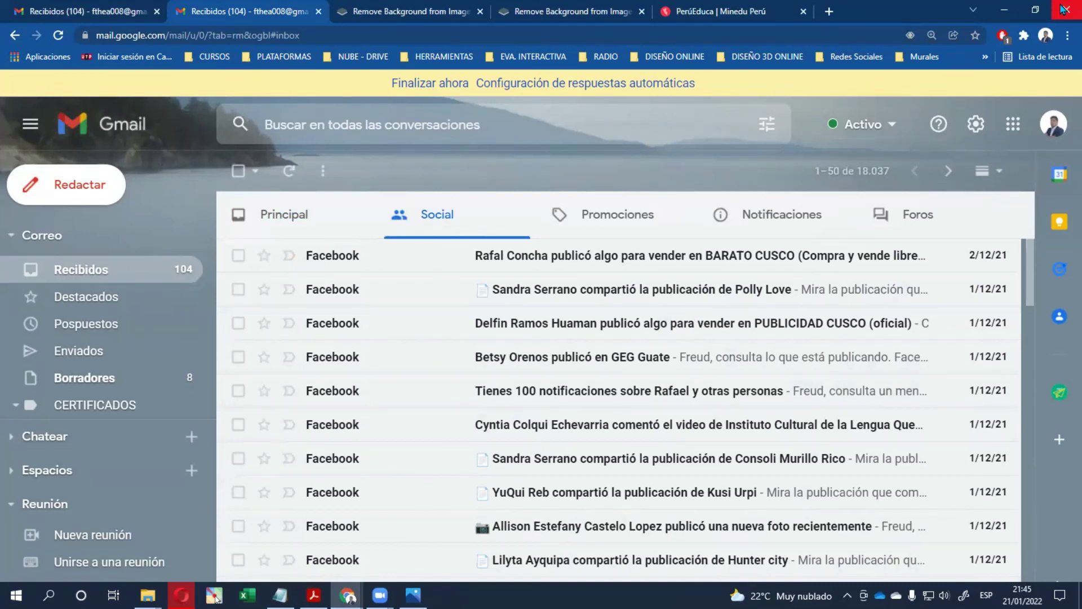
- Close the two Remove Background tabs and the PerúEduca tab, leaving only the Gmail tabs in the browser
left_click(216, 596)
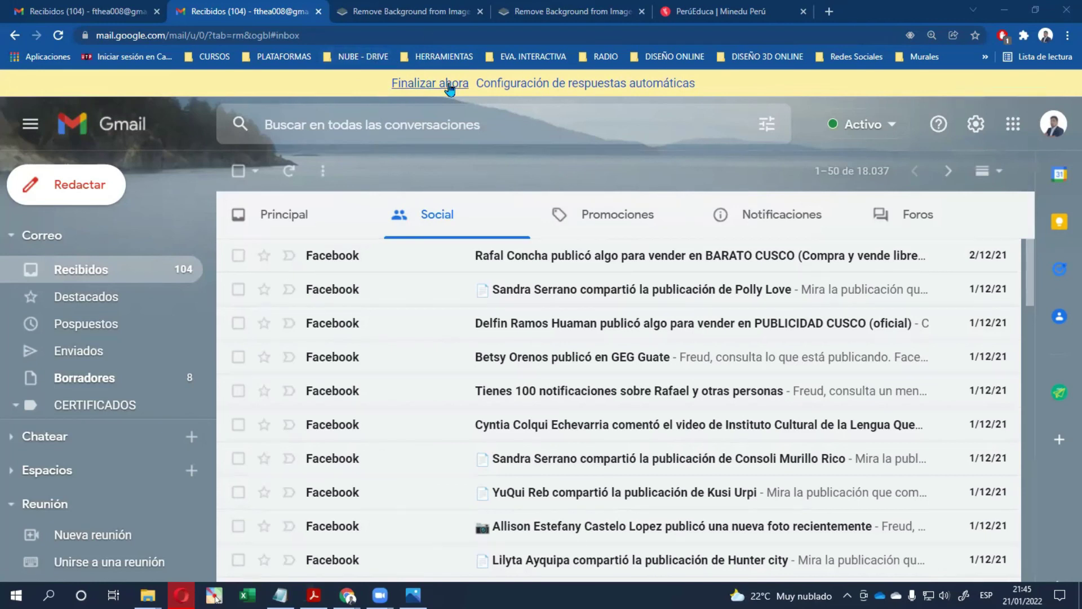
left_click(412, 14)
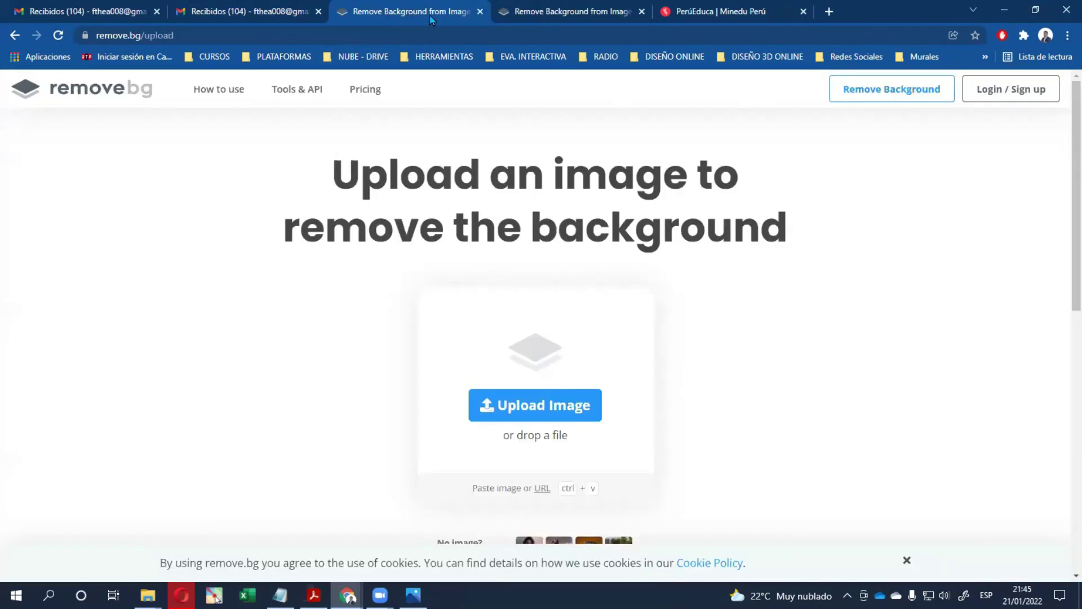
left_click(480, 12)
left_click(479, 11)
left_click(480, 12)
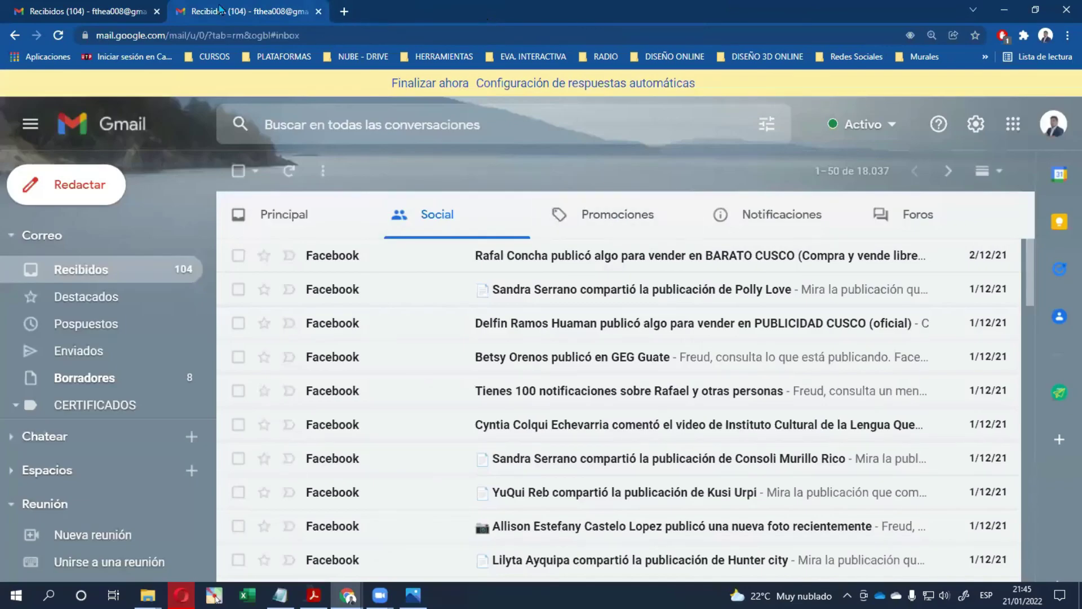
- Close the browser window, the photo viewer and the Descargas folder window to clear the desktop
left_click(1065, 10)
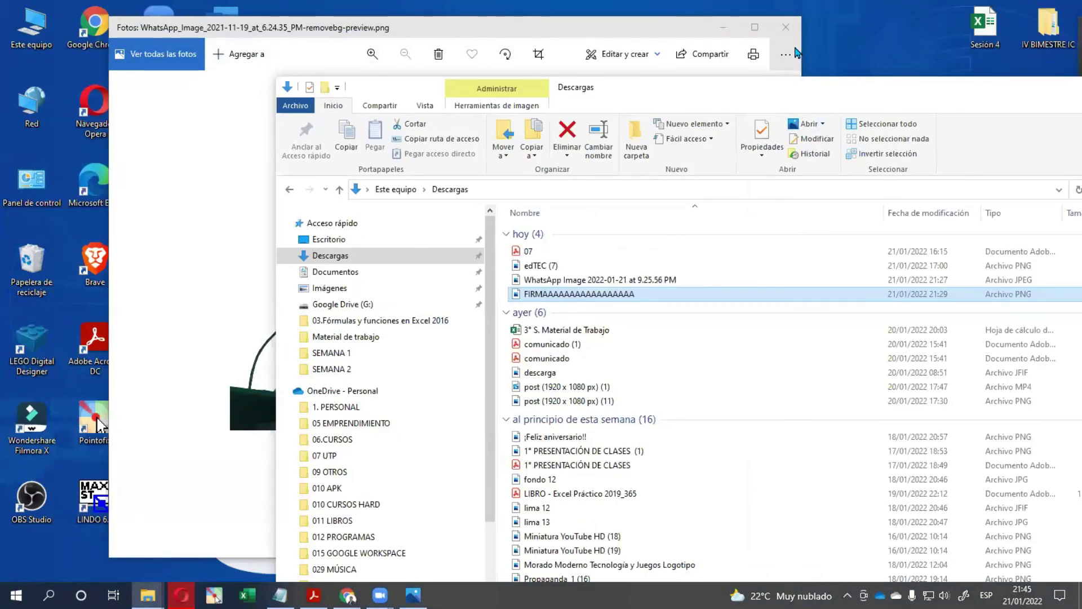
left_click(795, 34)
left_click_drag(761, 96, 460, 96)
left_click(1031, 86)
- Start Google Chrome with the "Persona 1" profile and open the Gmail inbox
double_click(96, 25)
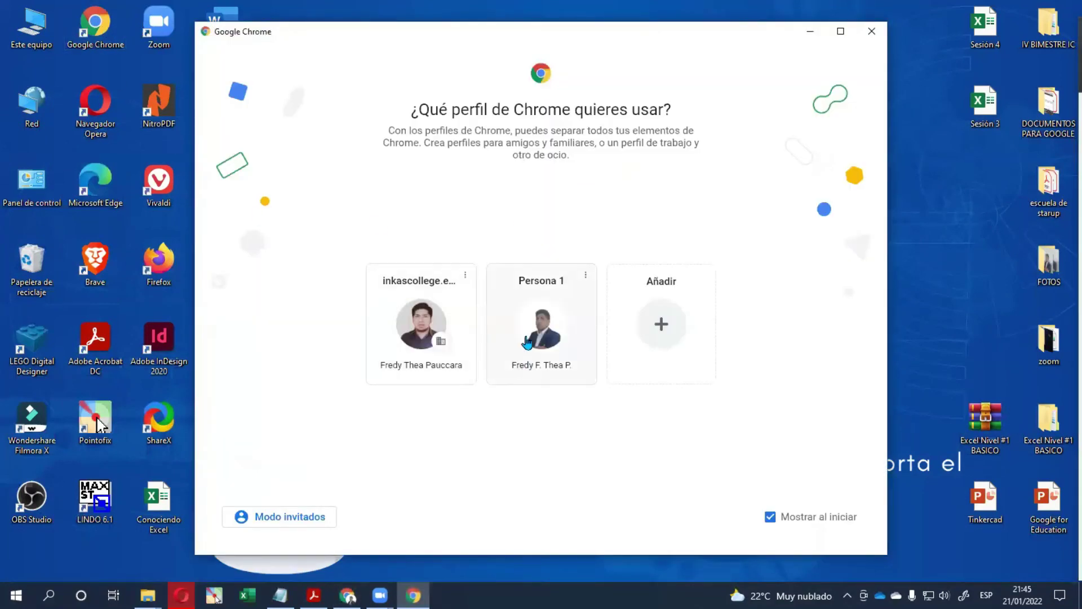
left_click(525, 341)
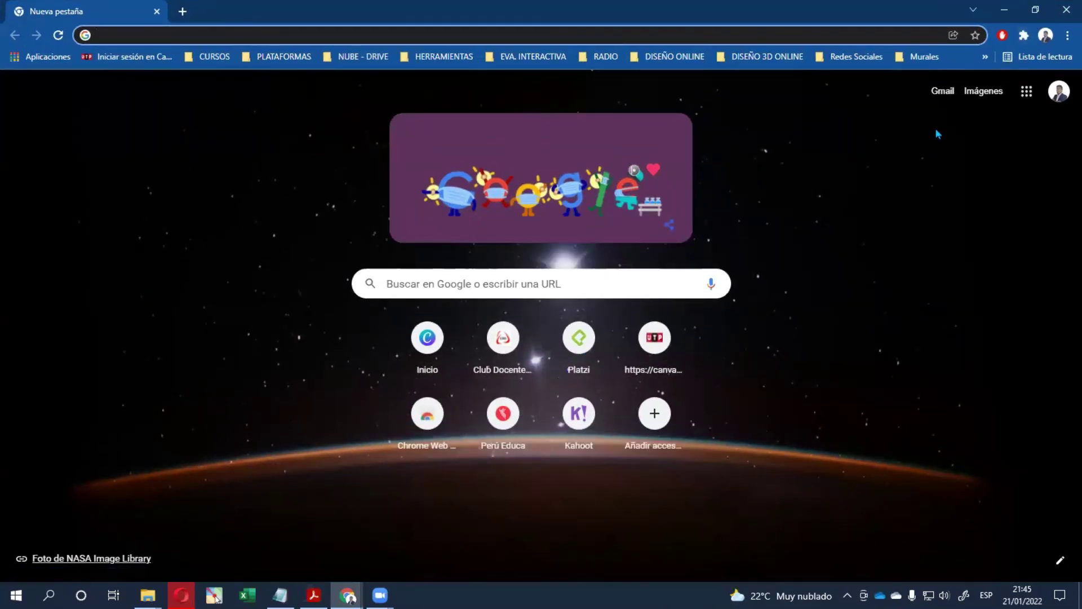
left_click(942, 100)
left_click(943, 93)
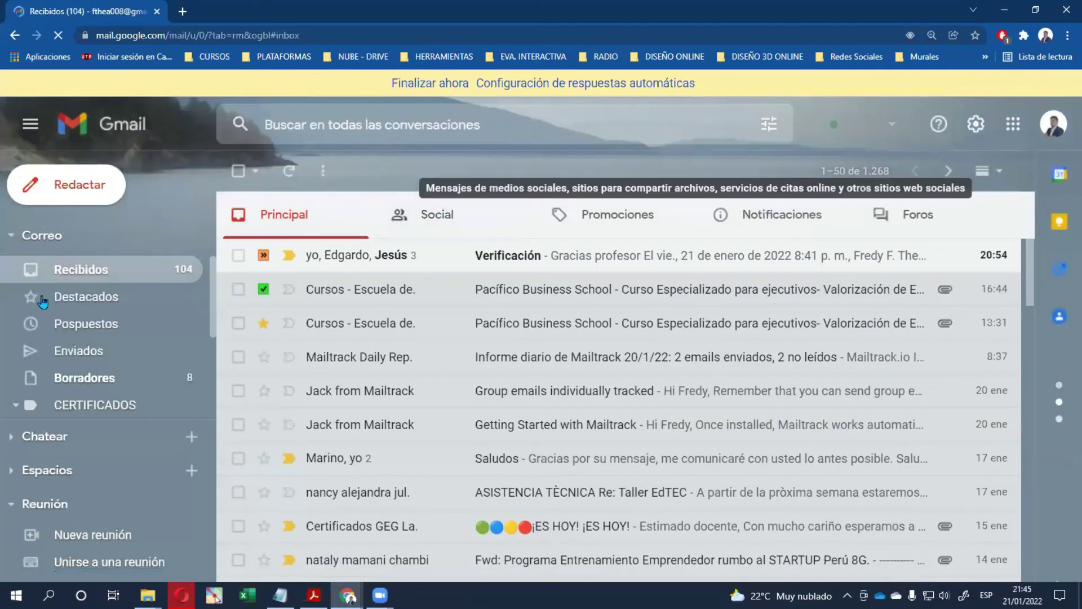
left_click(88, 275)
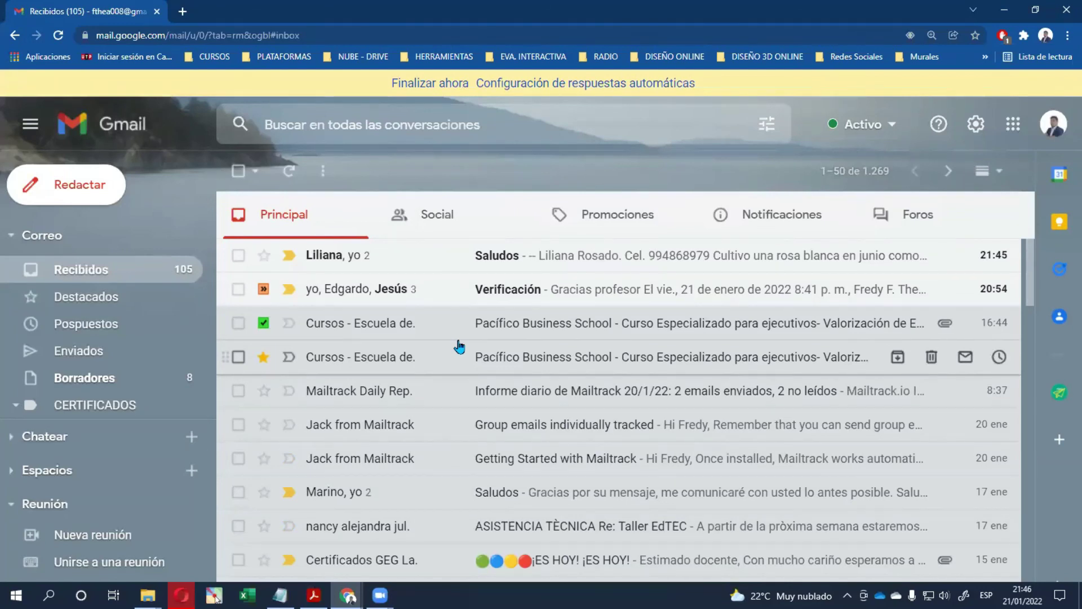
- Open the newest "Saludos" conversation and review the received message together with the automatic reply below it
left_click(495, 255)
scroll(473, 361, "down", 2)
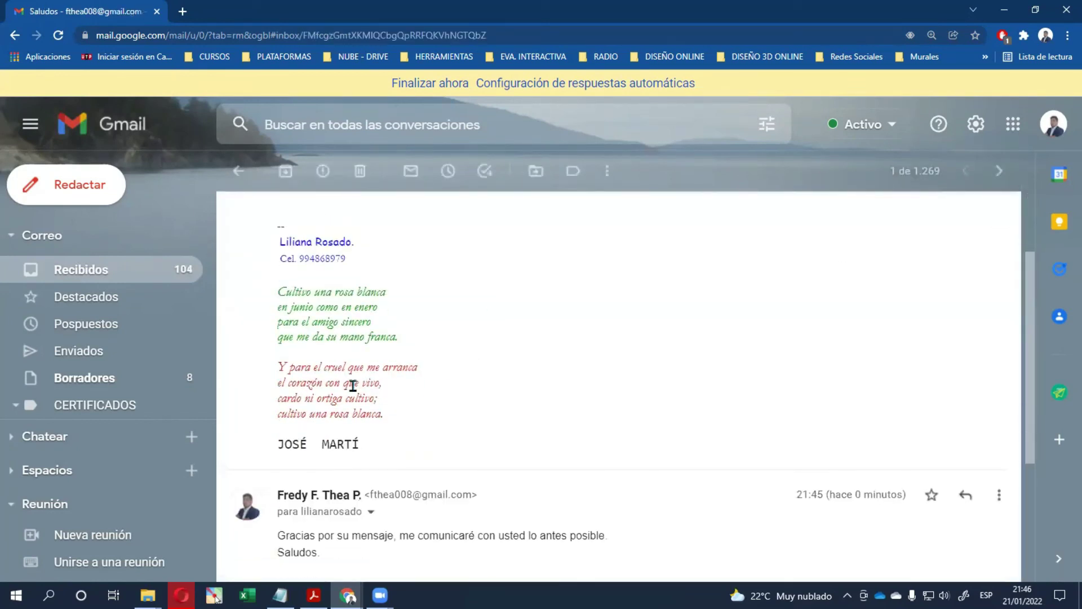
scroll(353, 386, "up", 2)
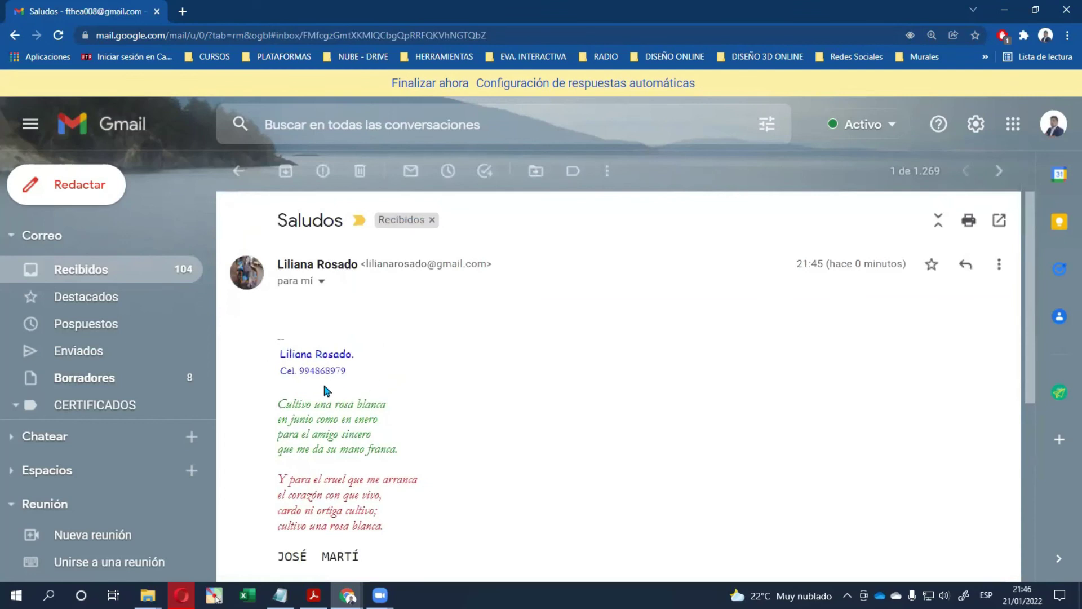
scroll(338, 370, "down", 2)
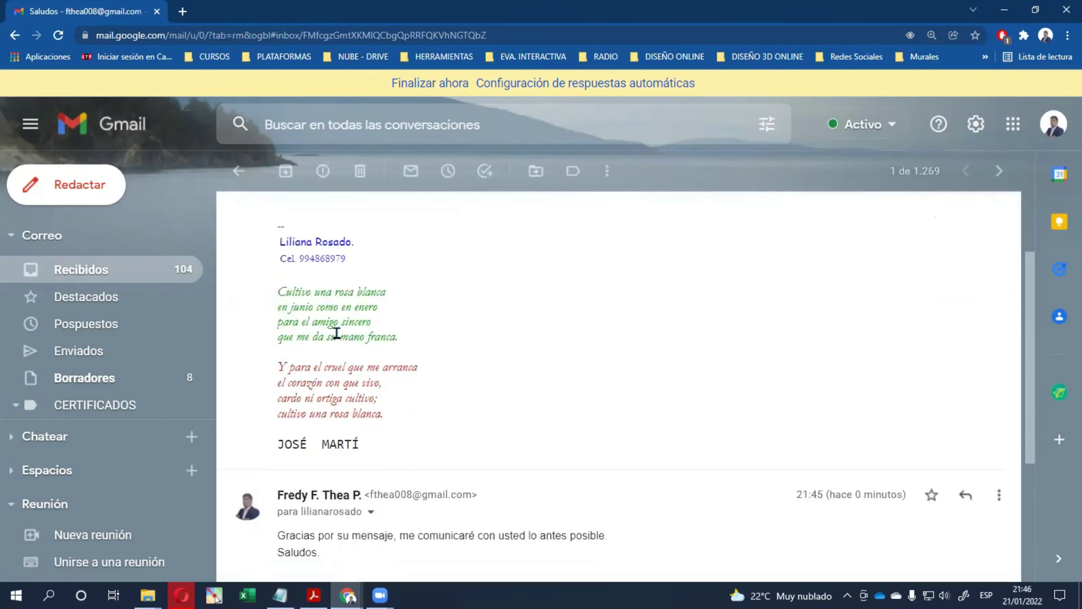